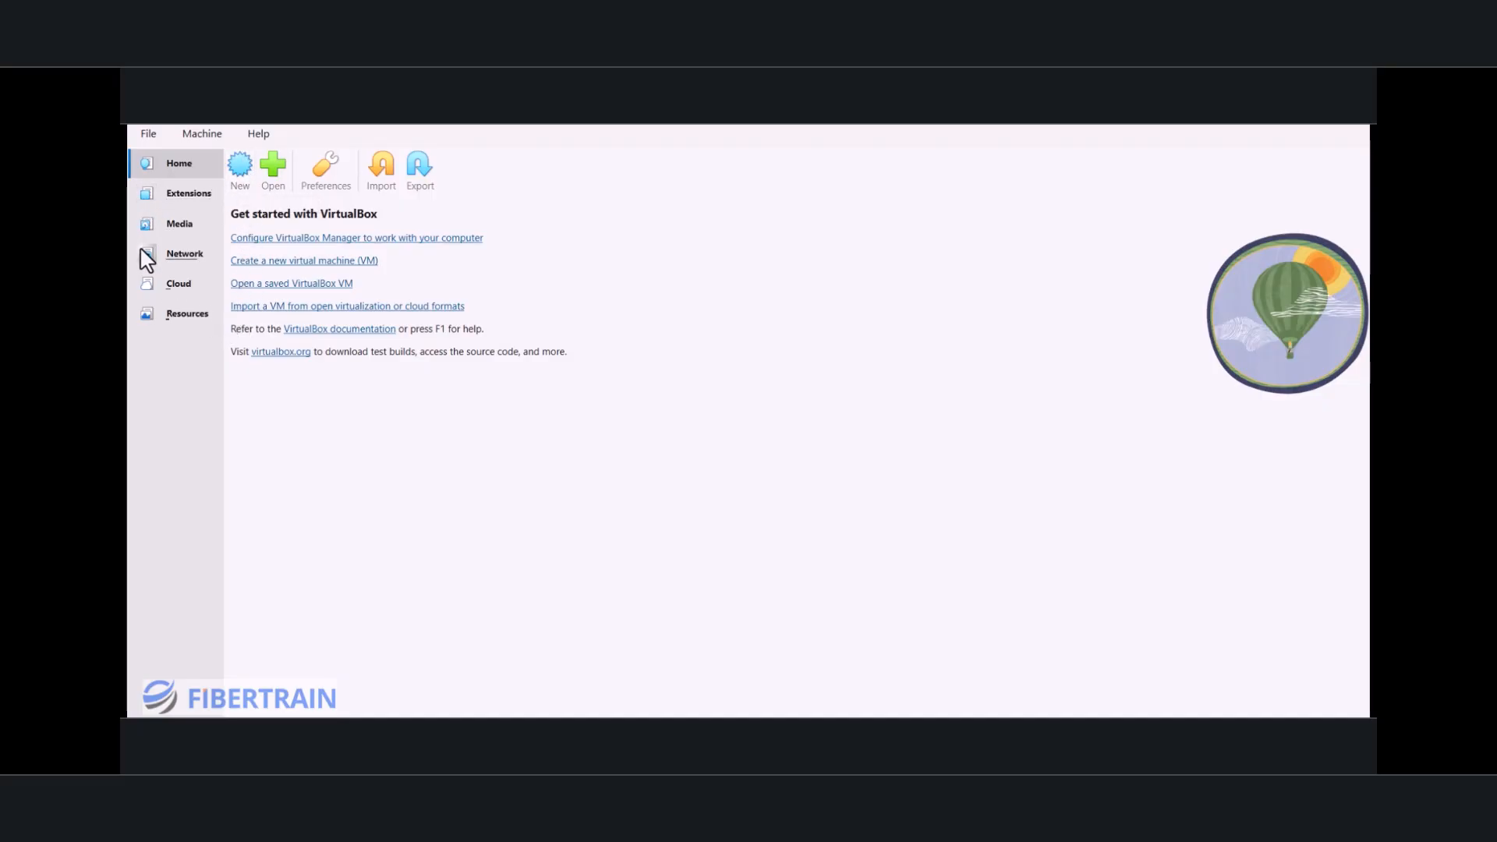
Step: Look through the host-only, NAT and cloud network types in VirtualBox's network manager and create a new NAT network
click(178, 260)
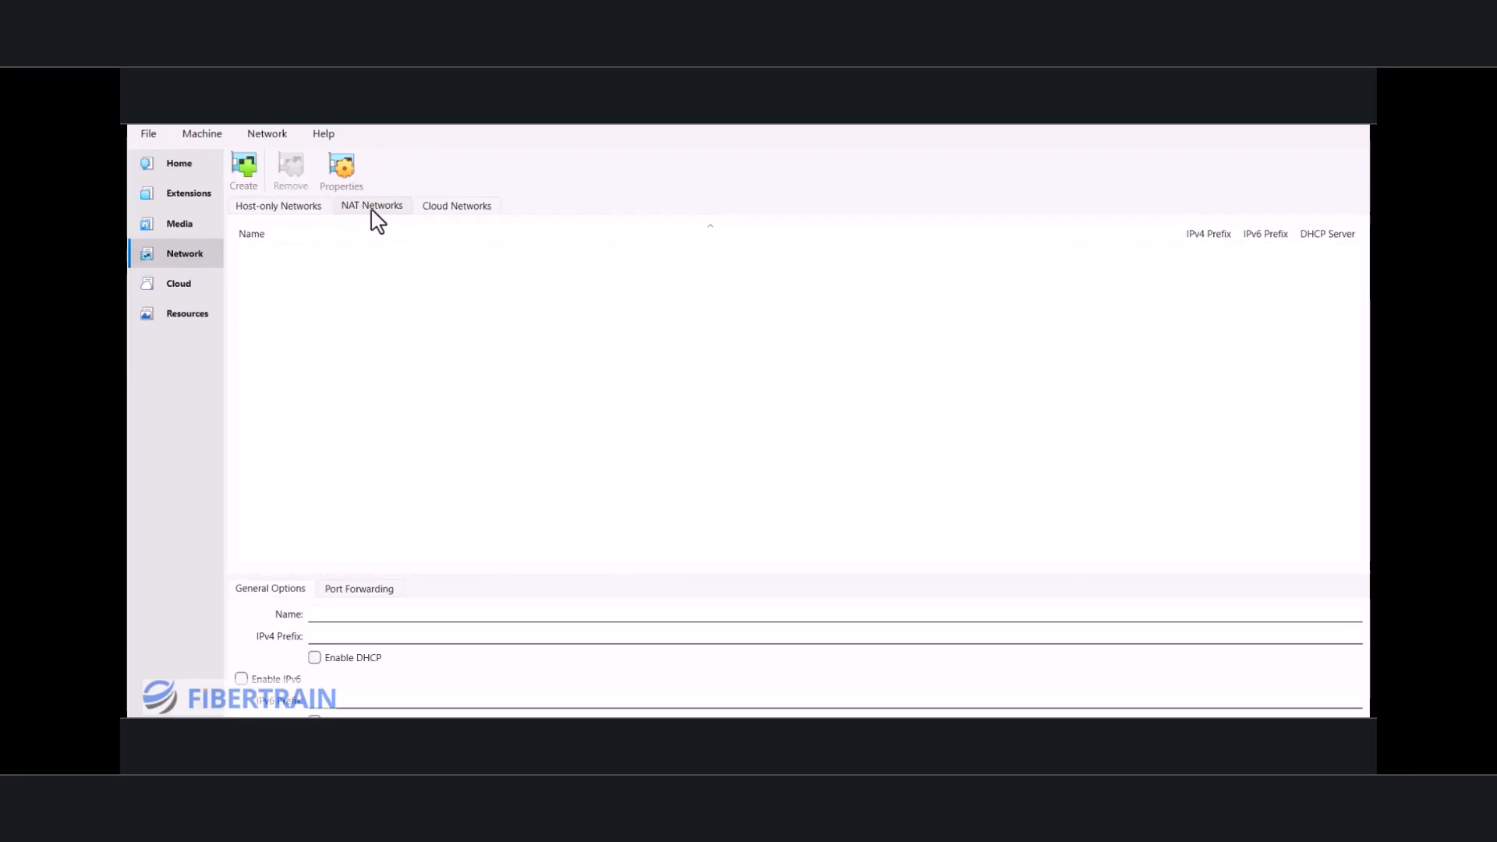
click(461, 209)
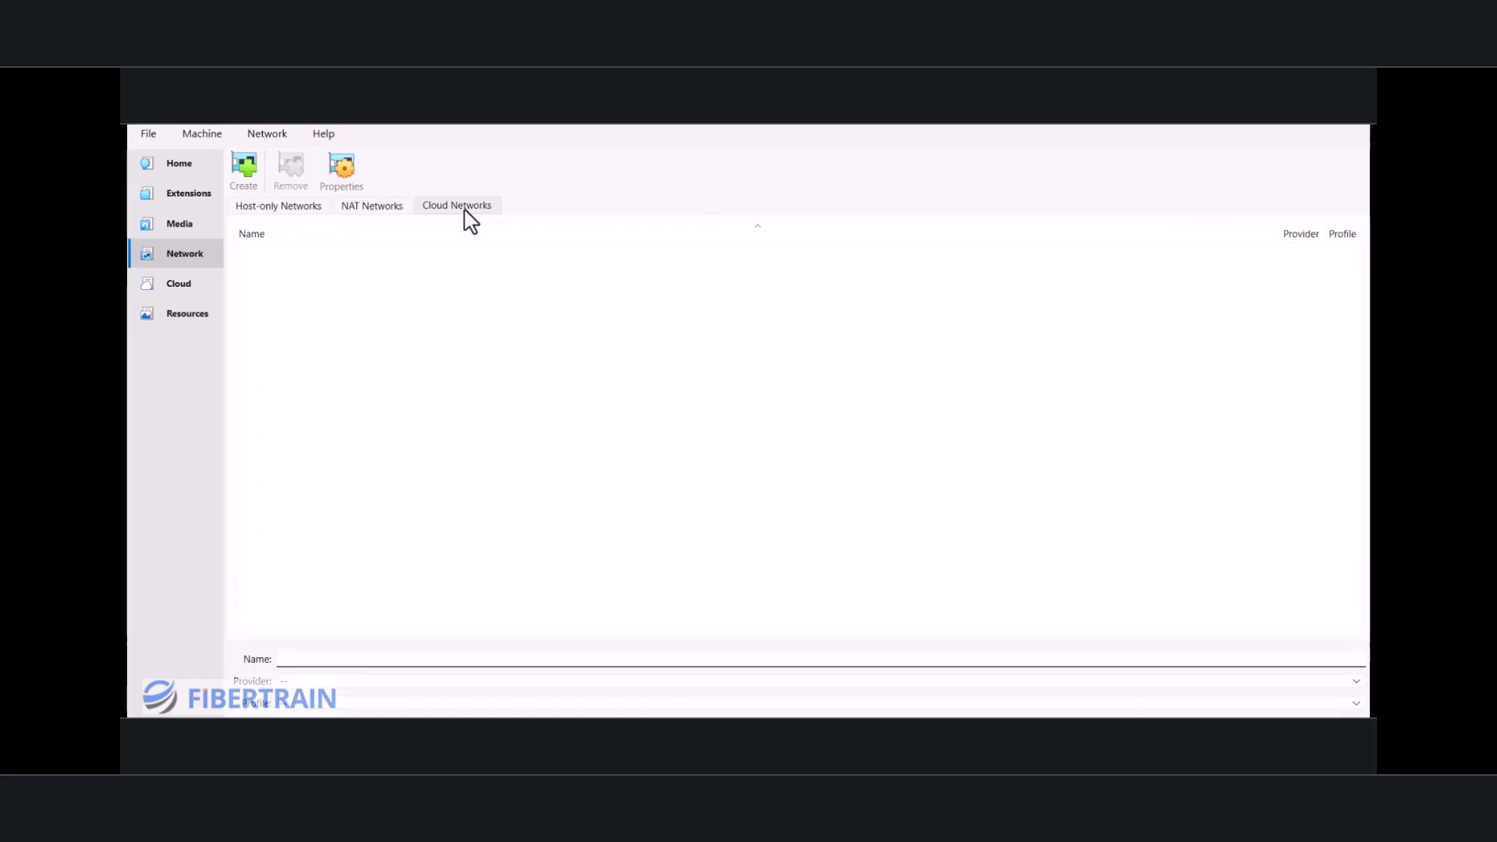
click(382, 212)
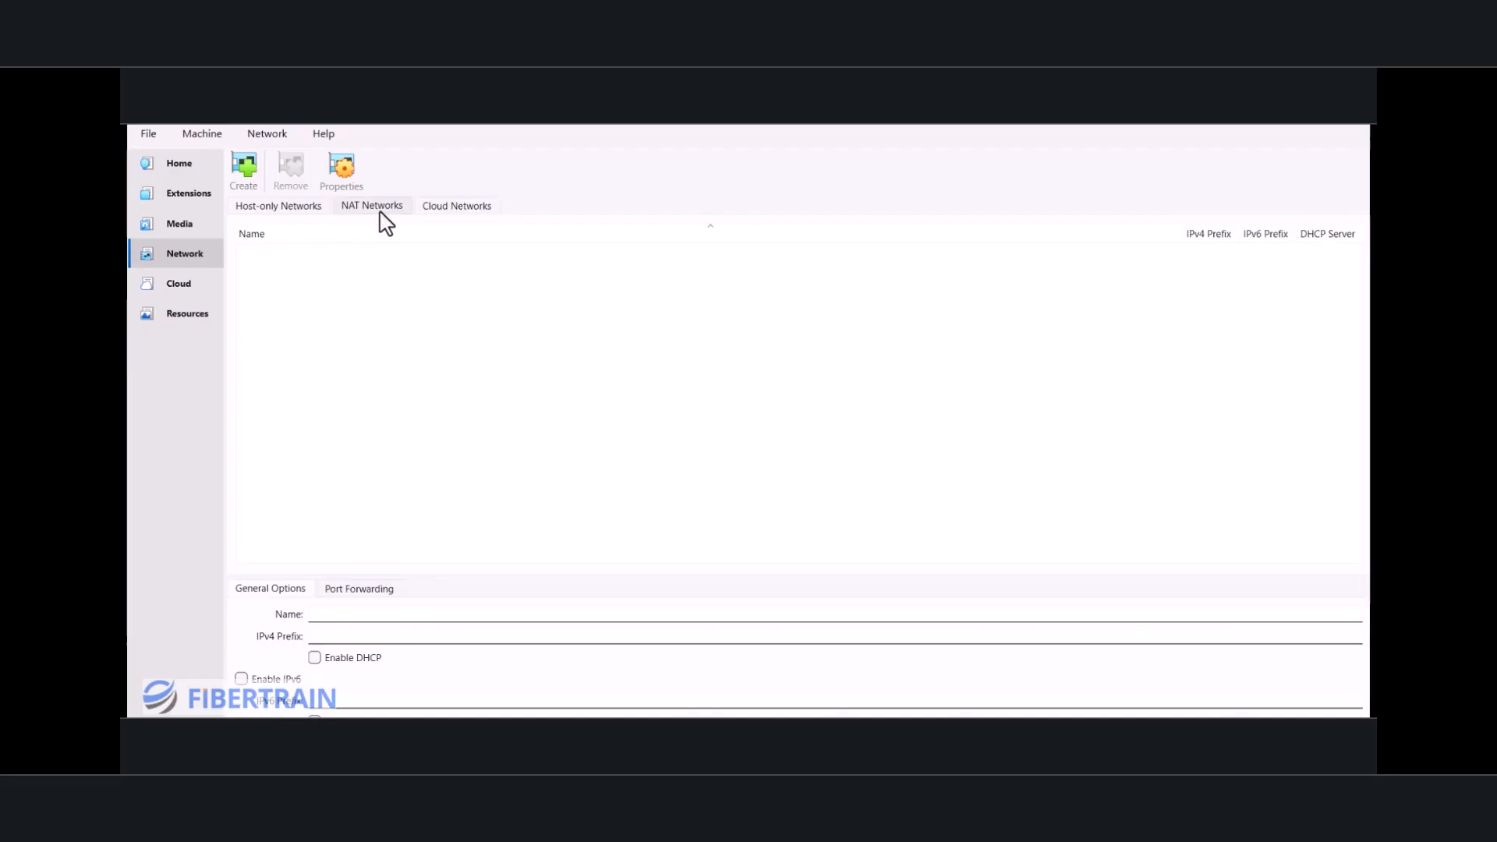
click(282, 209)
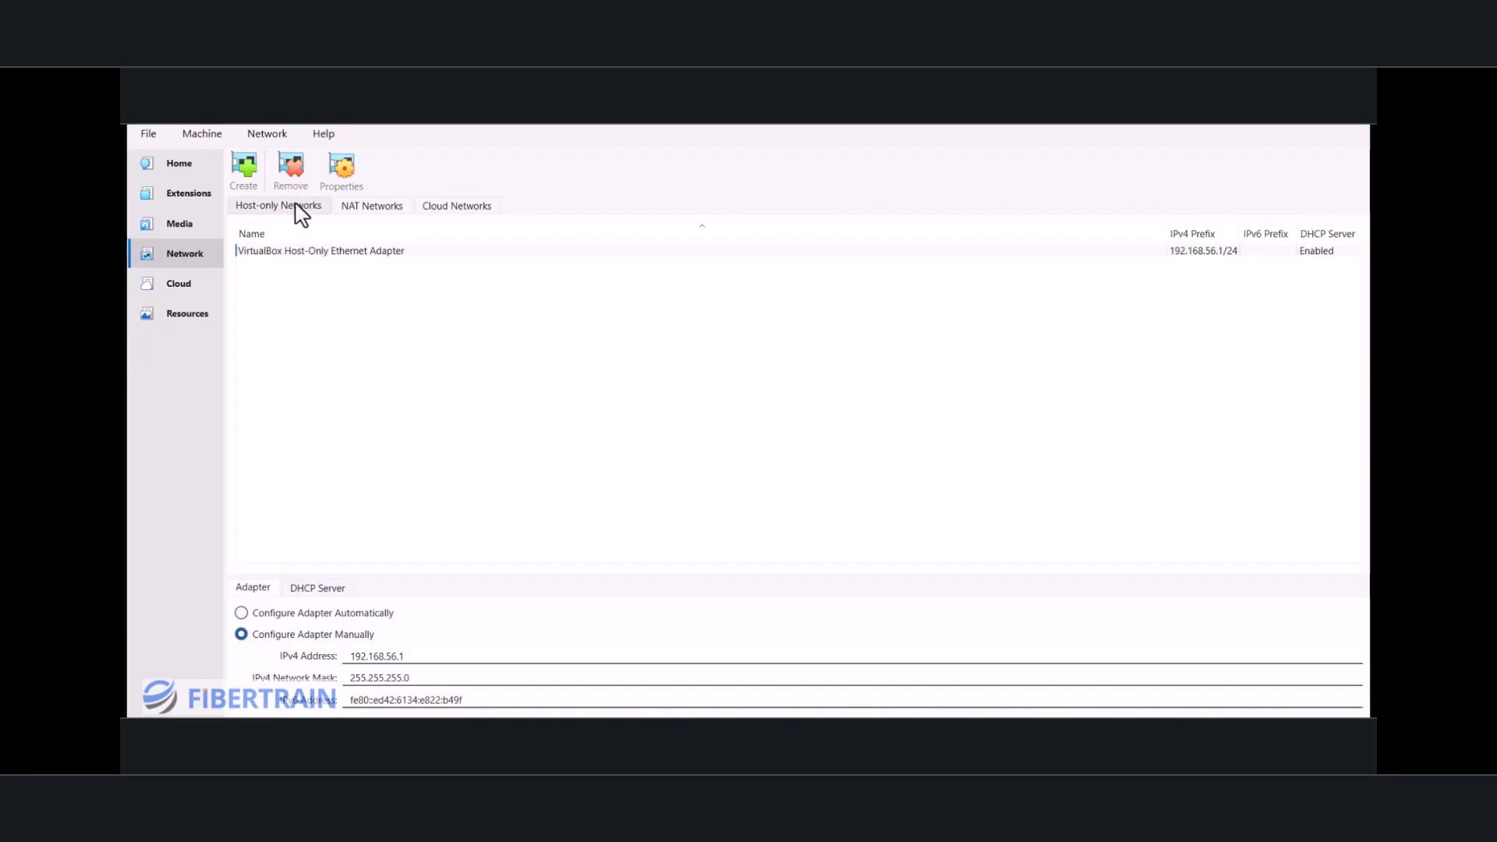
click(378, 207)
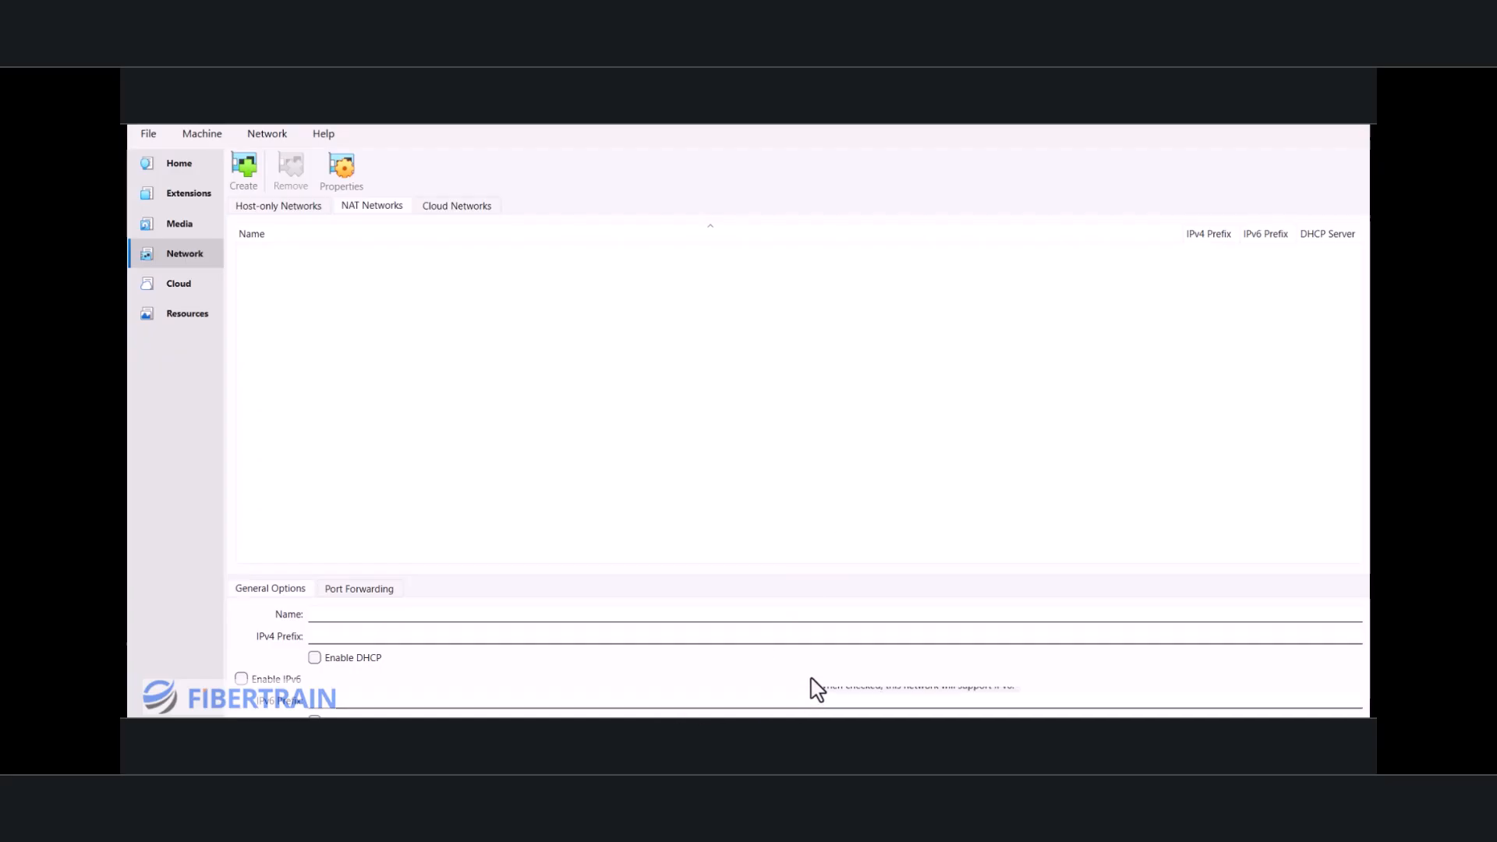
click(245, 172)
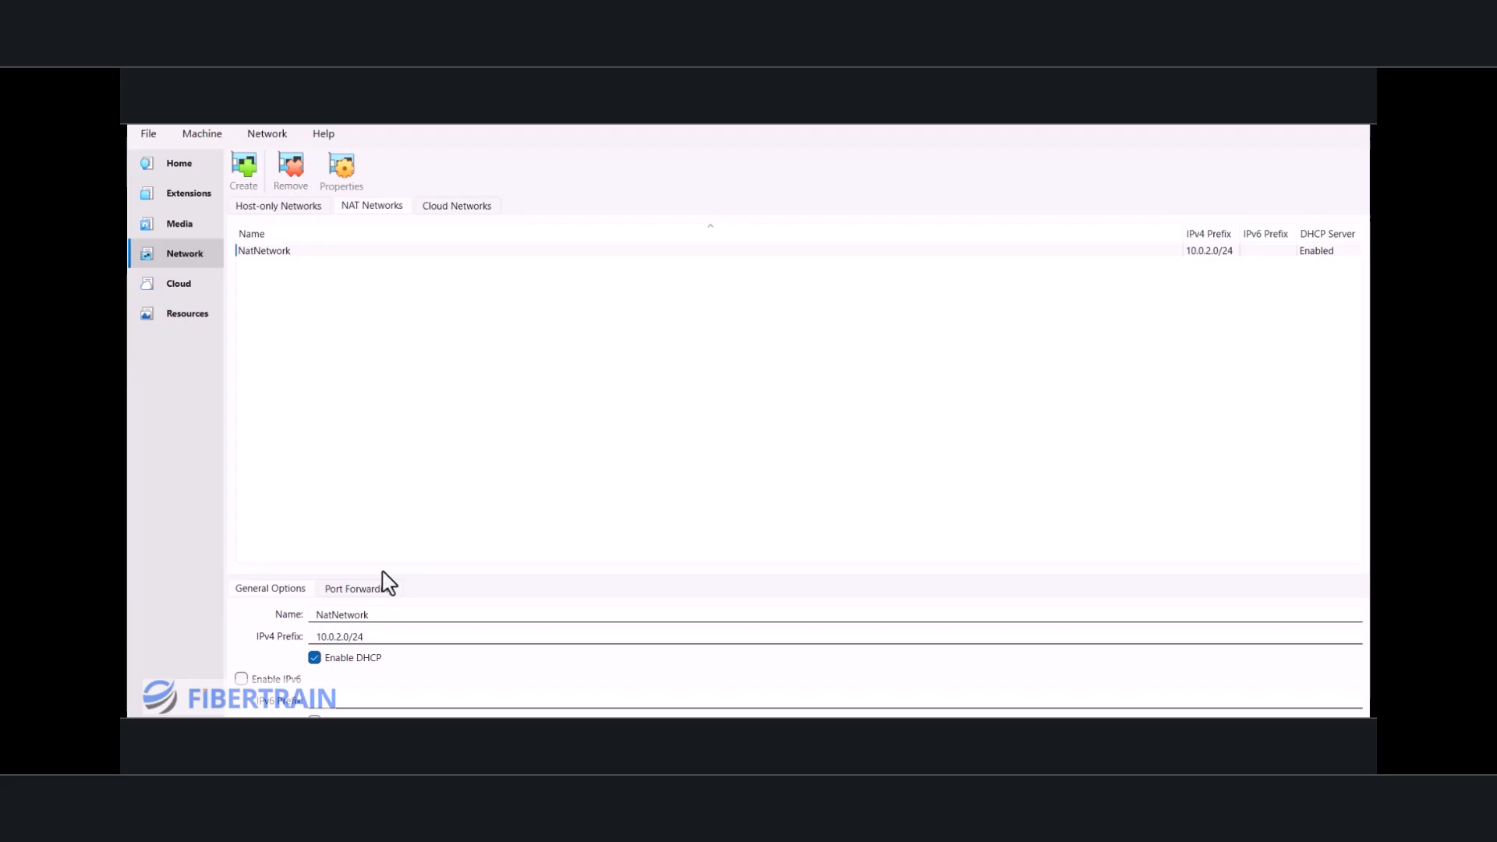
Step: Rename the new NAT network as LAN in its general options
click(392, 617)
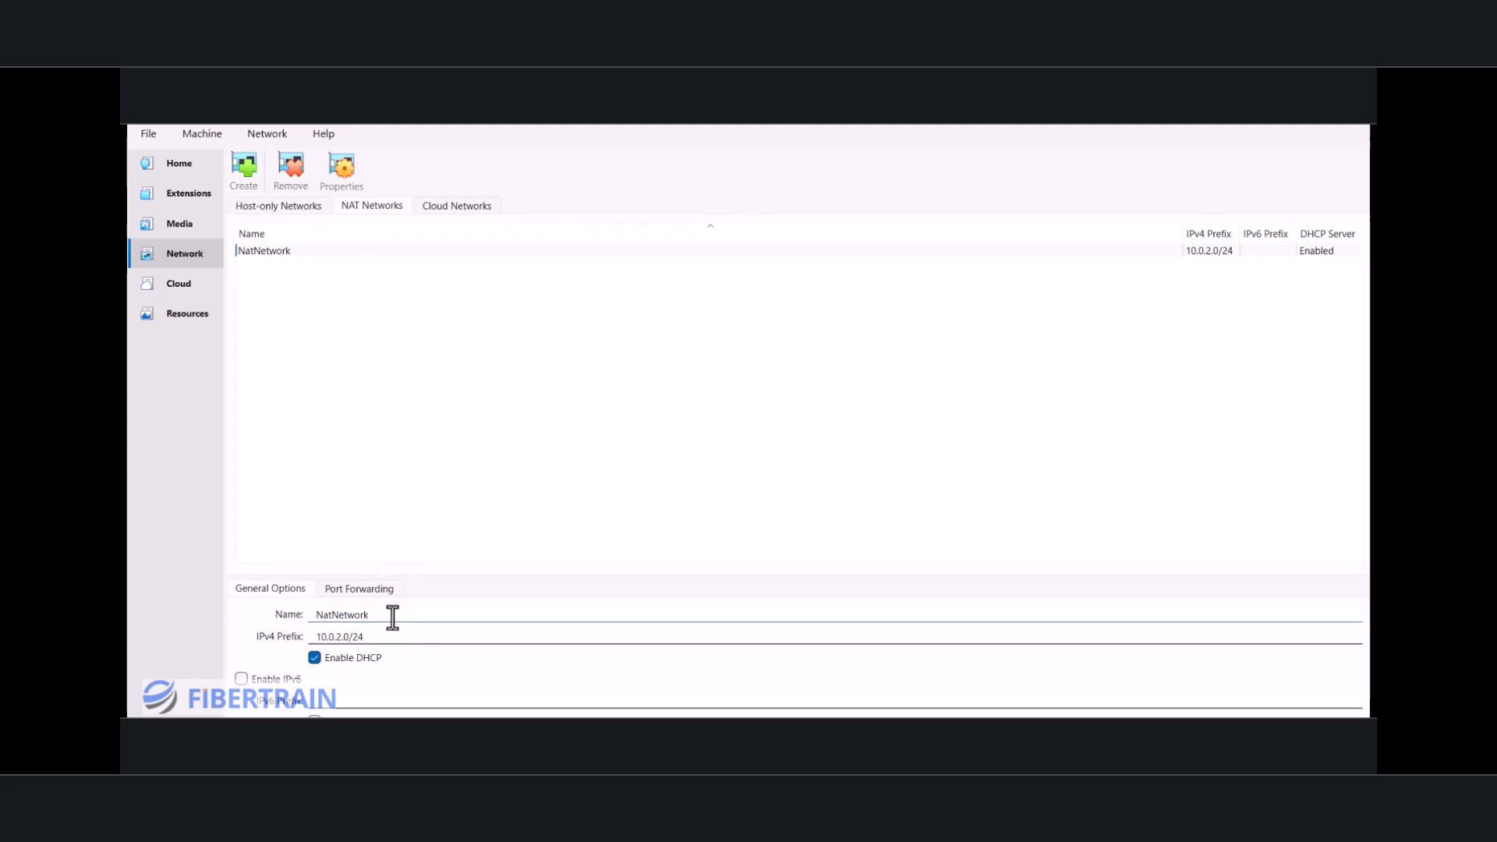
drag(393, 618, 313, 621)
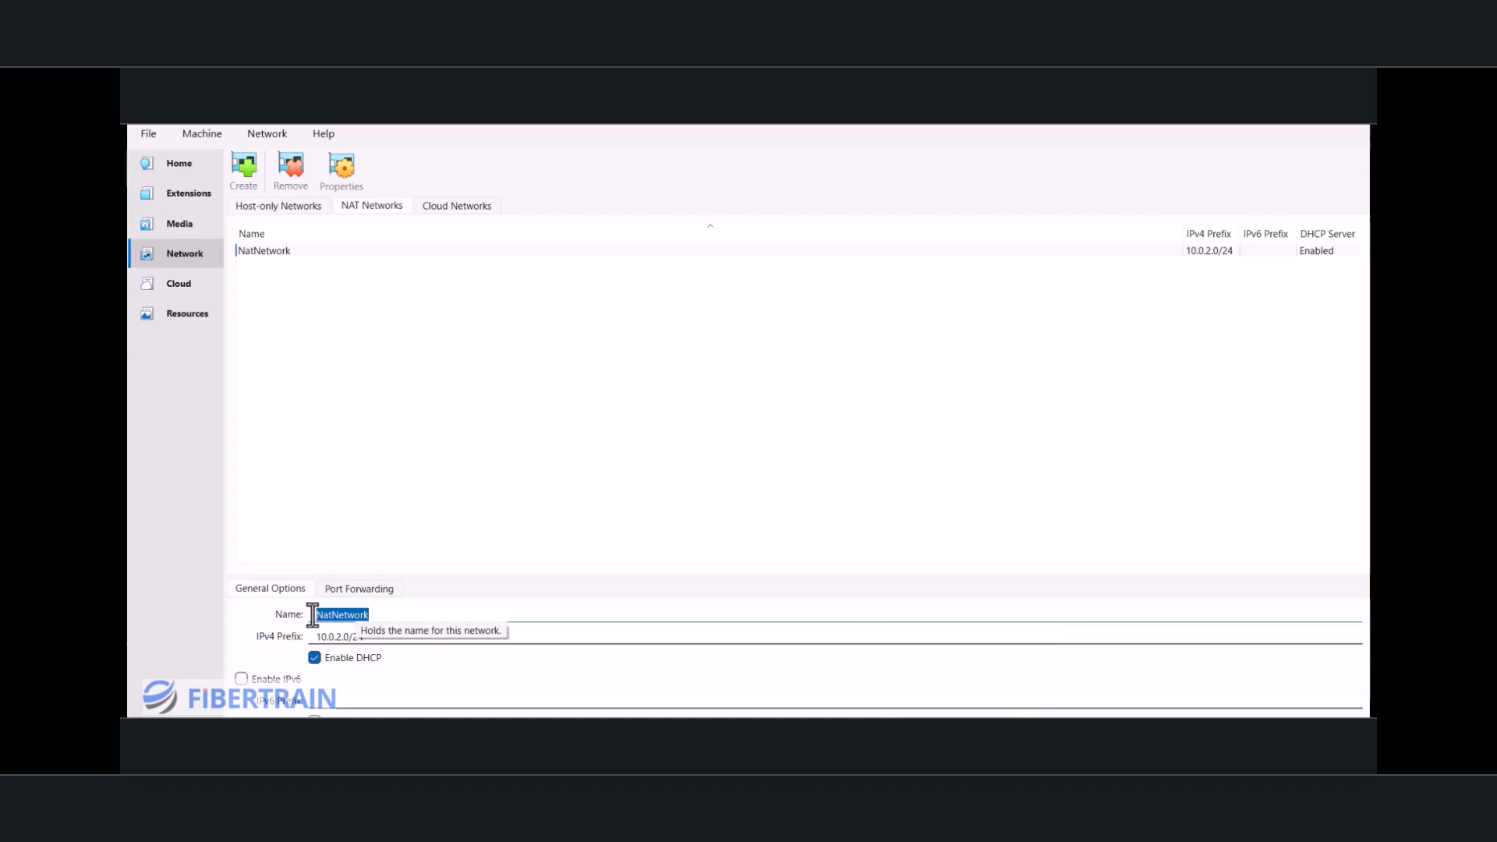
click(963, 749)
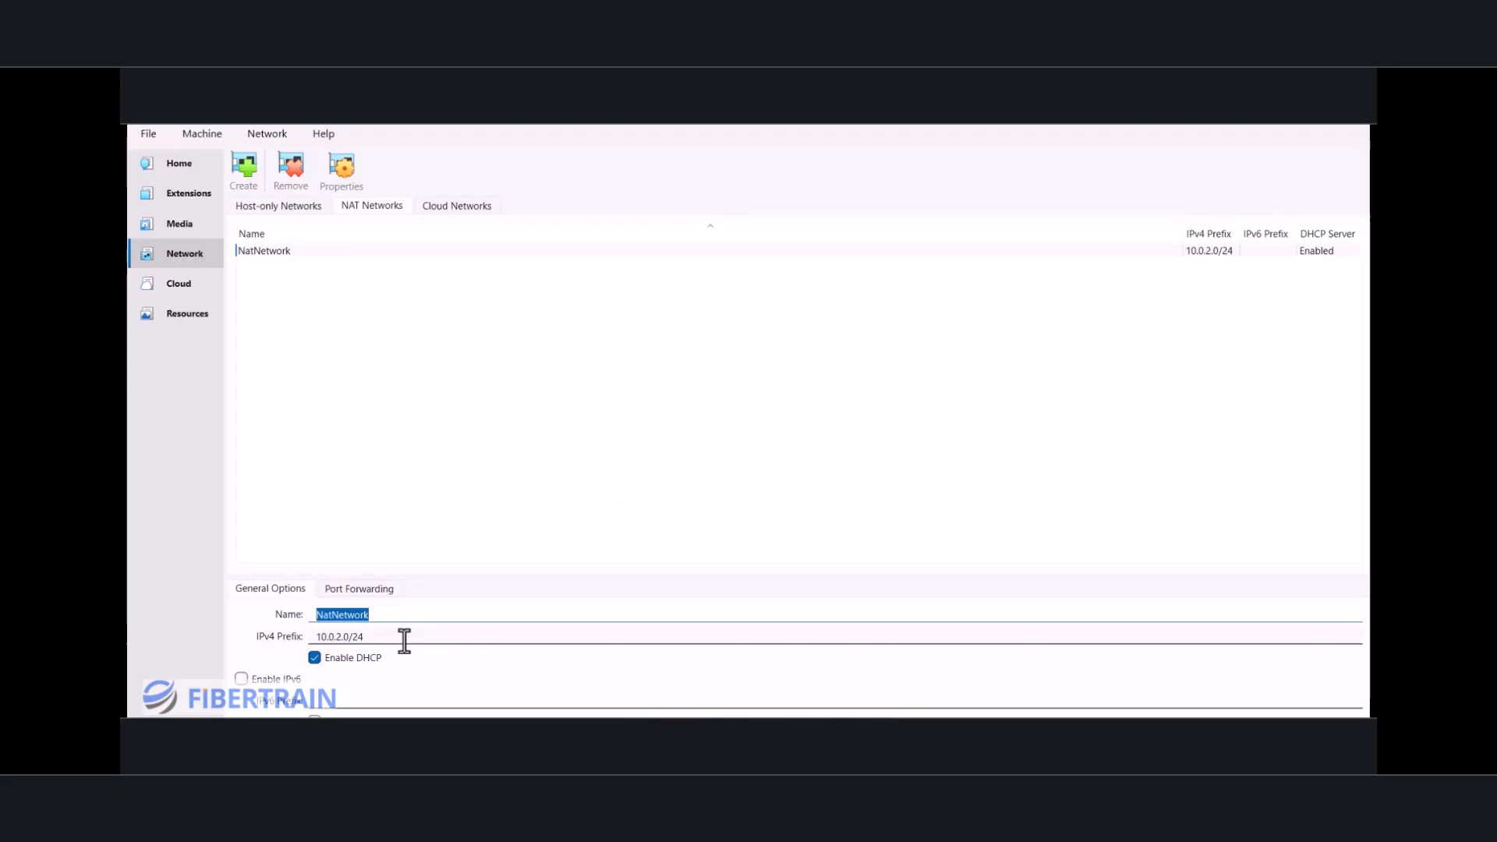
drag(385, 637, 308, 635)
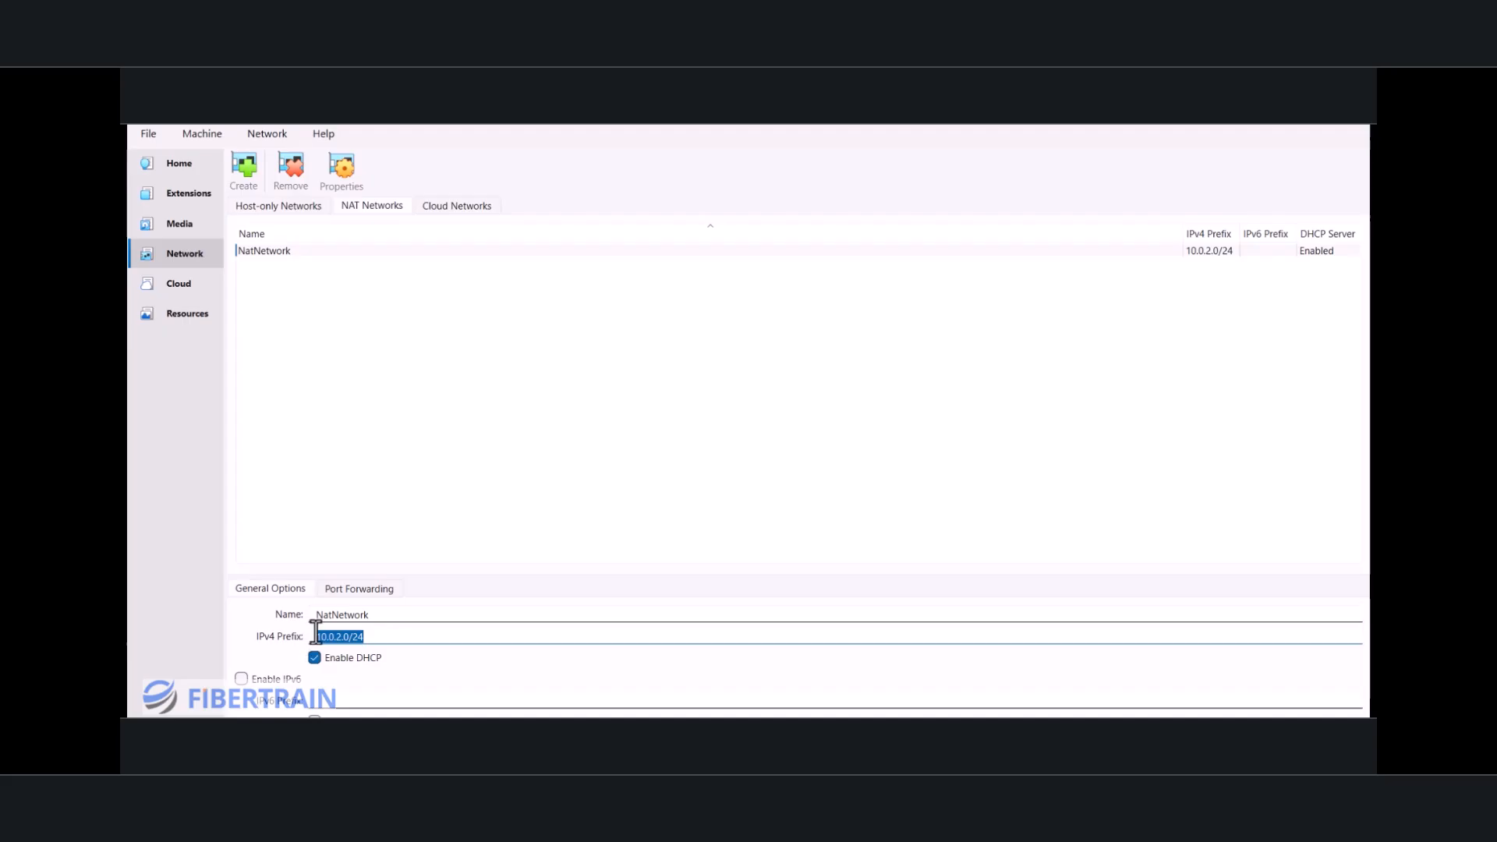
click(384, 616)
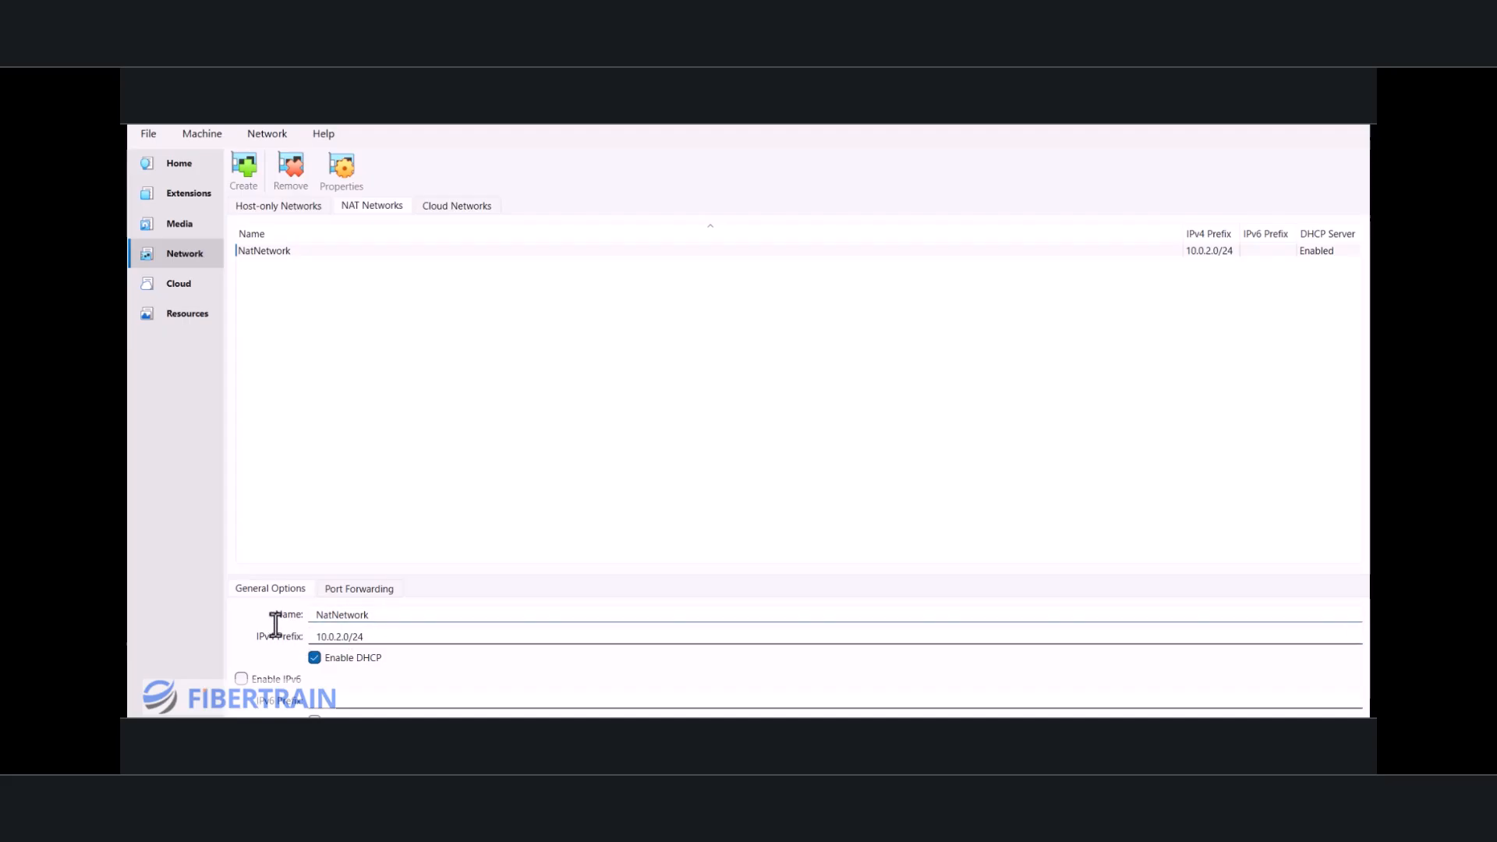
key(ctrl+a)
text(LAN NE)
key(BackSpace)
Step: Set the LAN network's IPv4 prefix to 192.168.1.0/24
drag(385, 636, 301, 623)
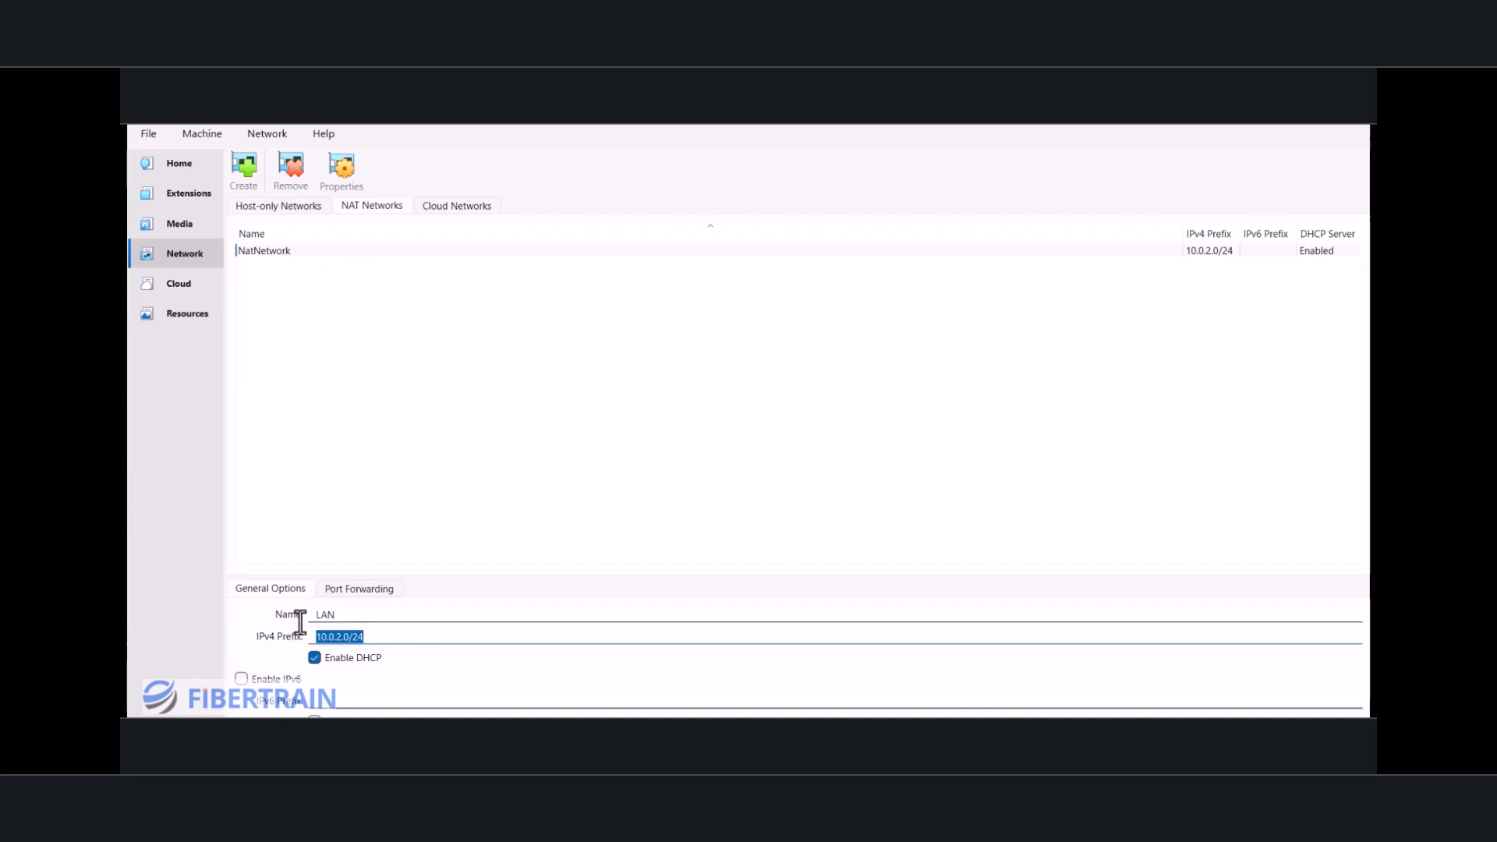
click(393, 633)
key(BackSpace)
key(BackSpace)
key(BackSpace)
key(BackSpace)
key(BackSpace)
key(BackSpace)
key(BackSpace)
key(BackSpace)
key(BackSpace)
key(BackSpace)
key(BackSpace)
text(1)
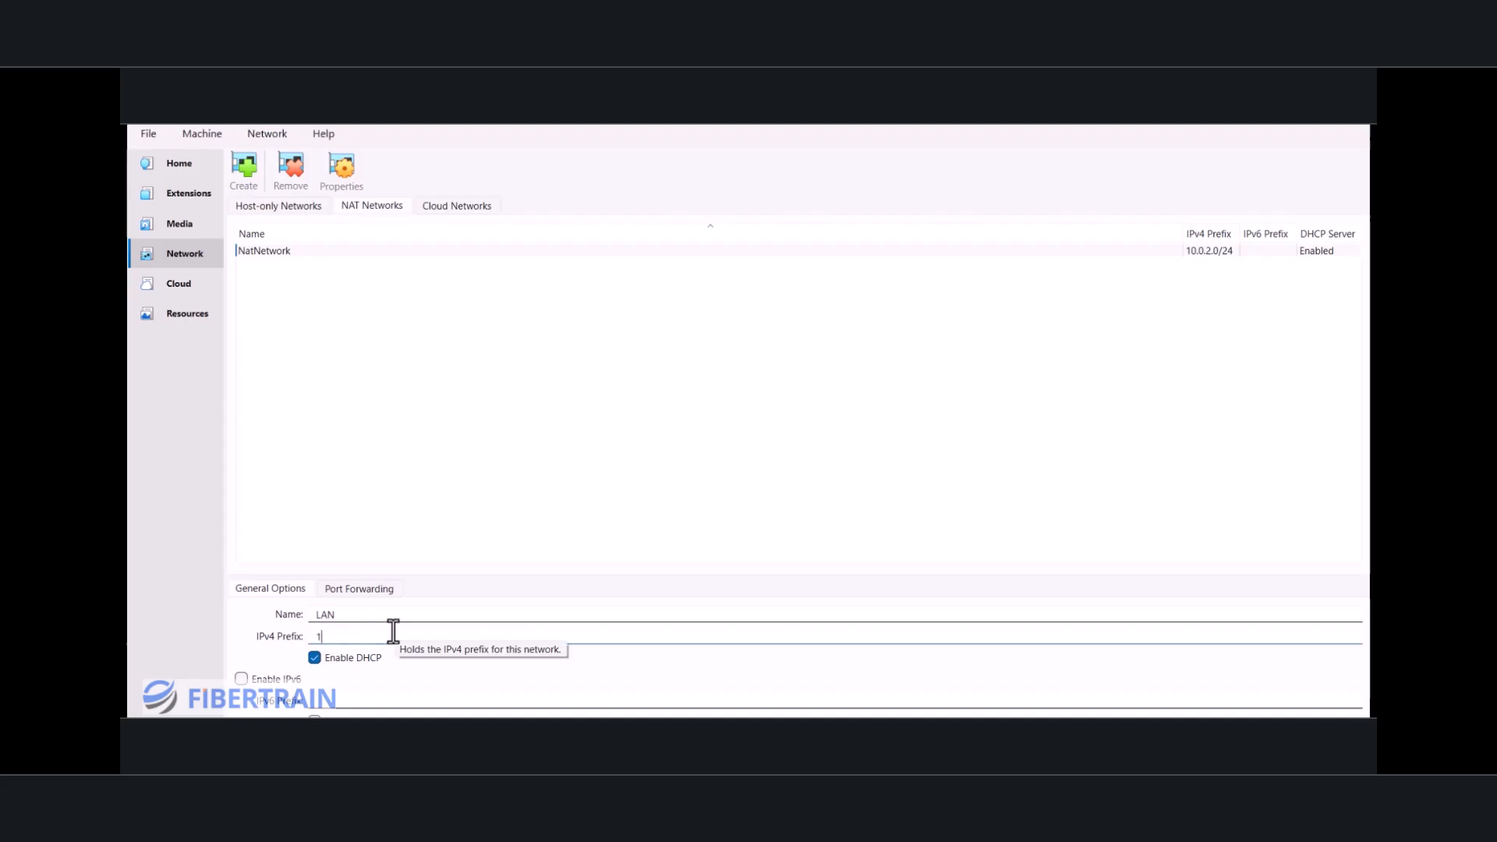
text(92.168.1.0/24)
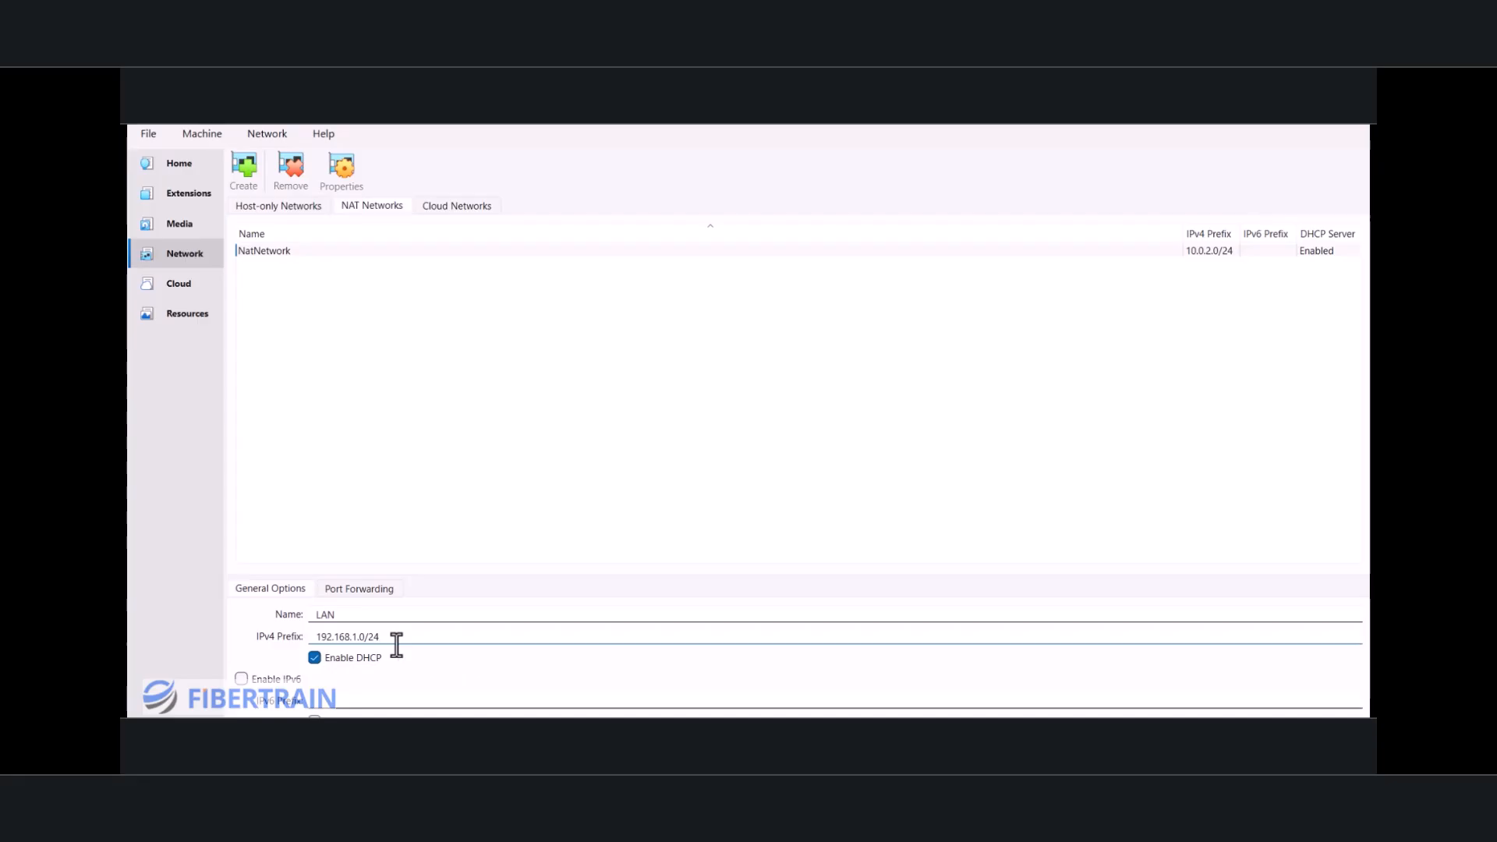
Step: Disable DHCP for the LAN network and restore the maximized manager window, moving it up to reveal the rest of the form
click(315, 658)
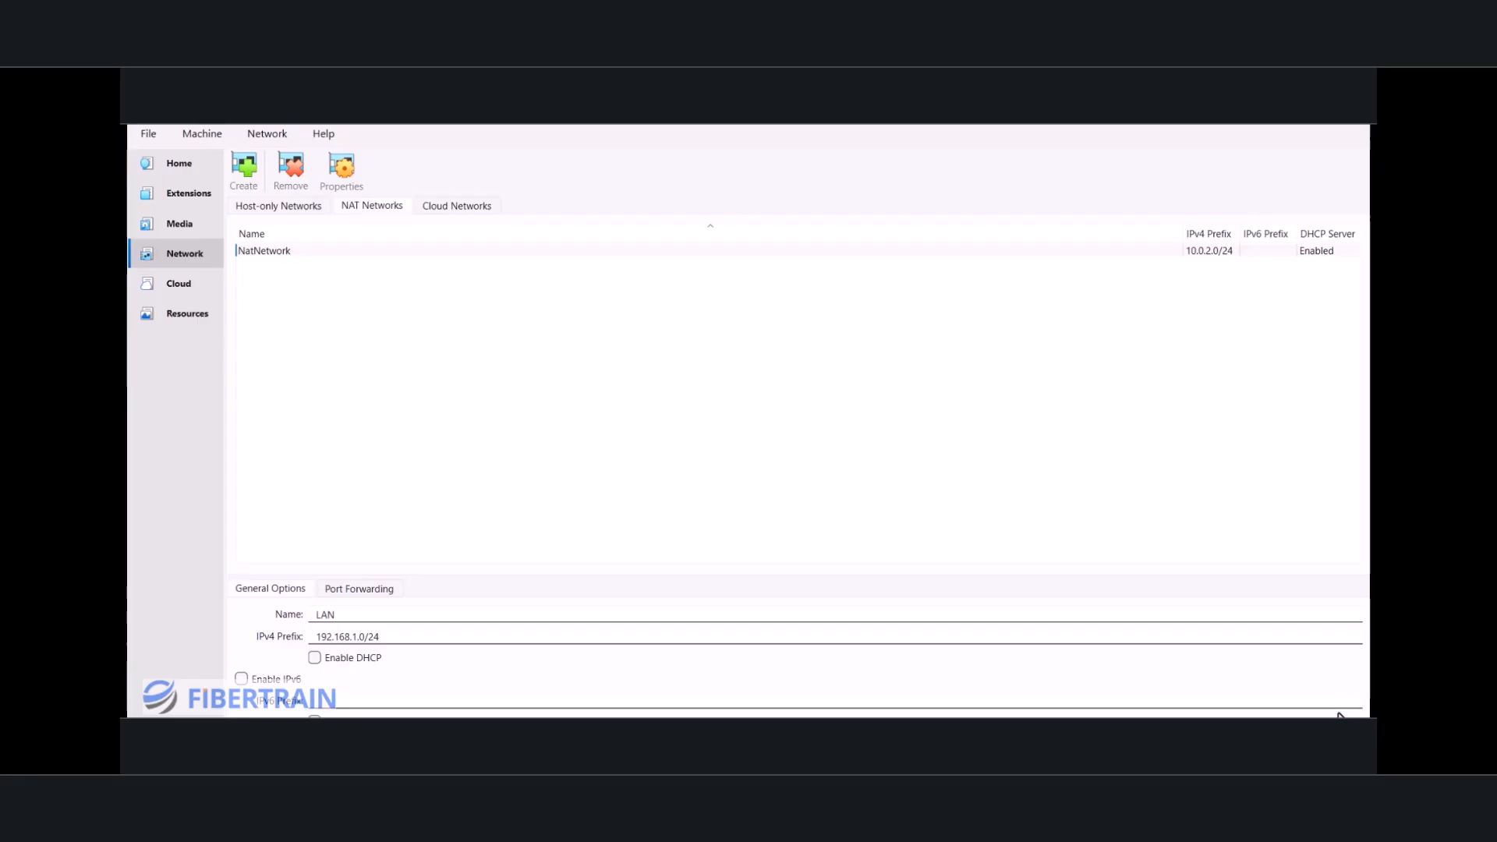
click(1323, 130)
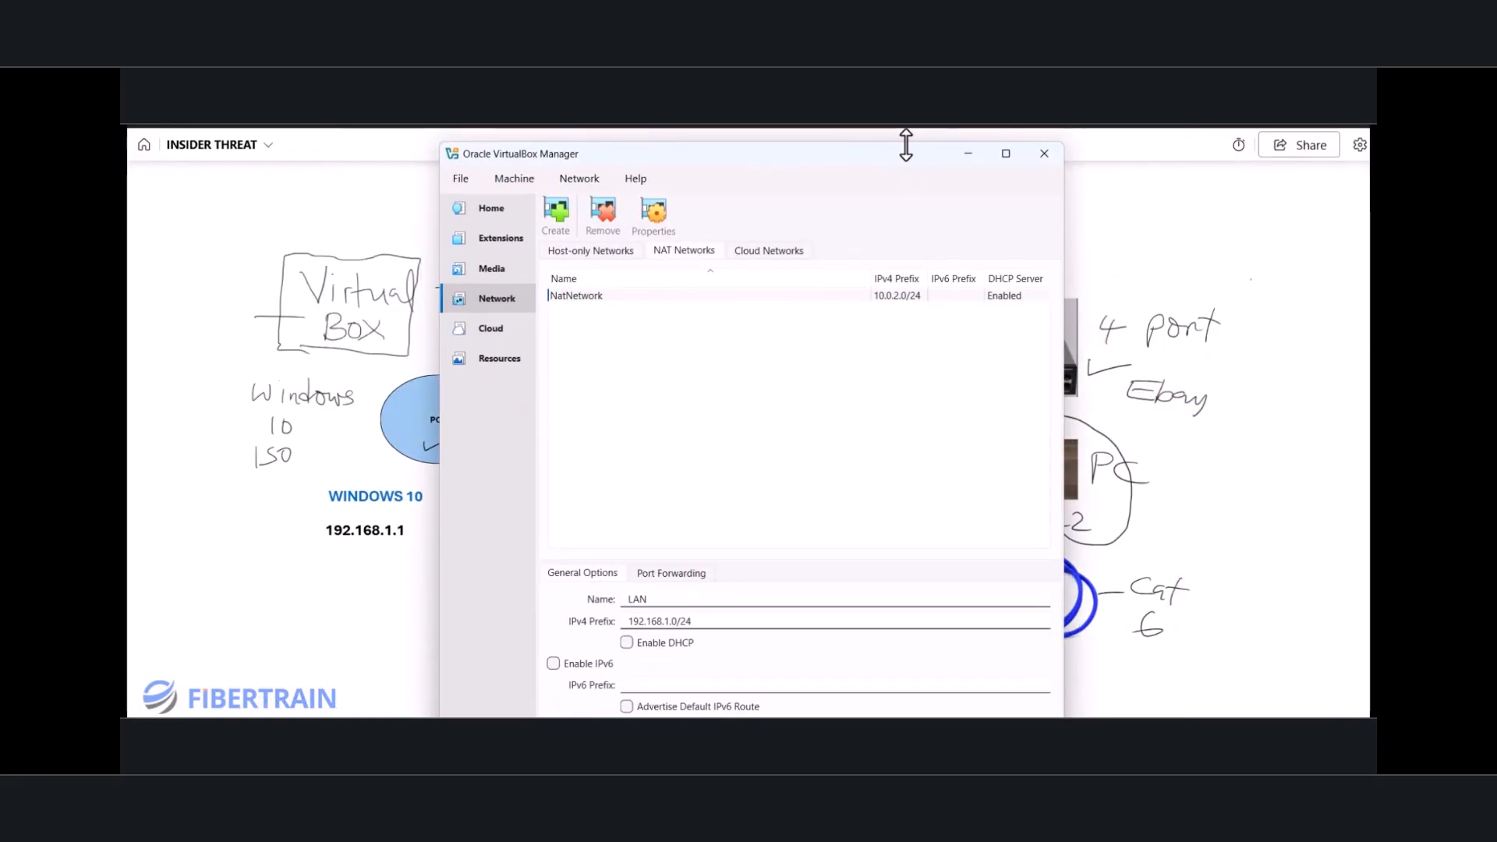
drag(891, 161, 900, 138)
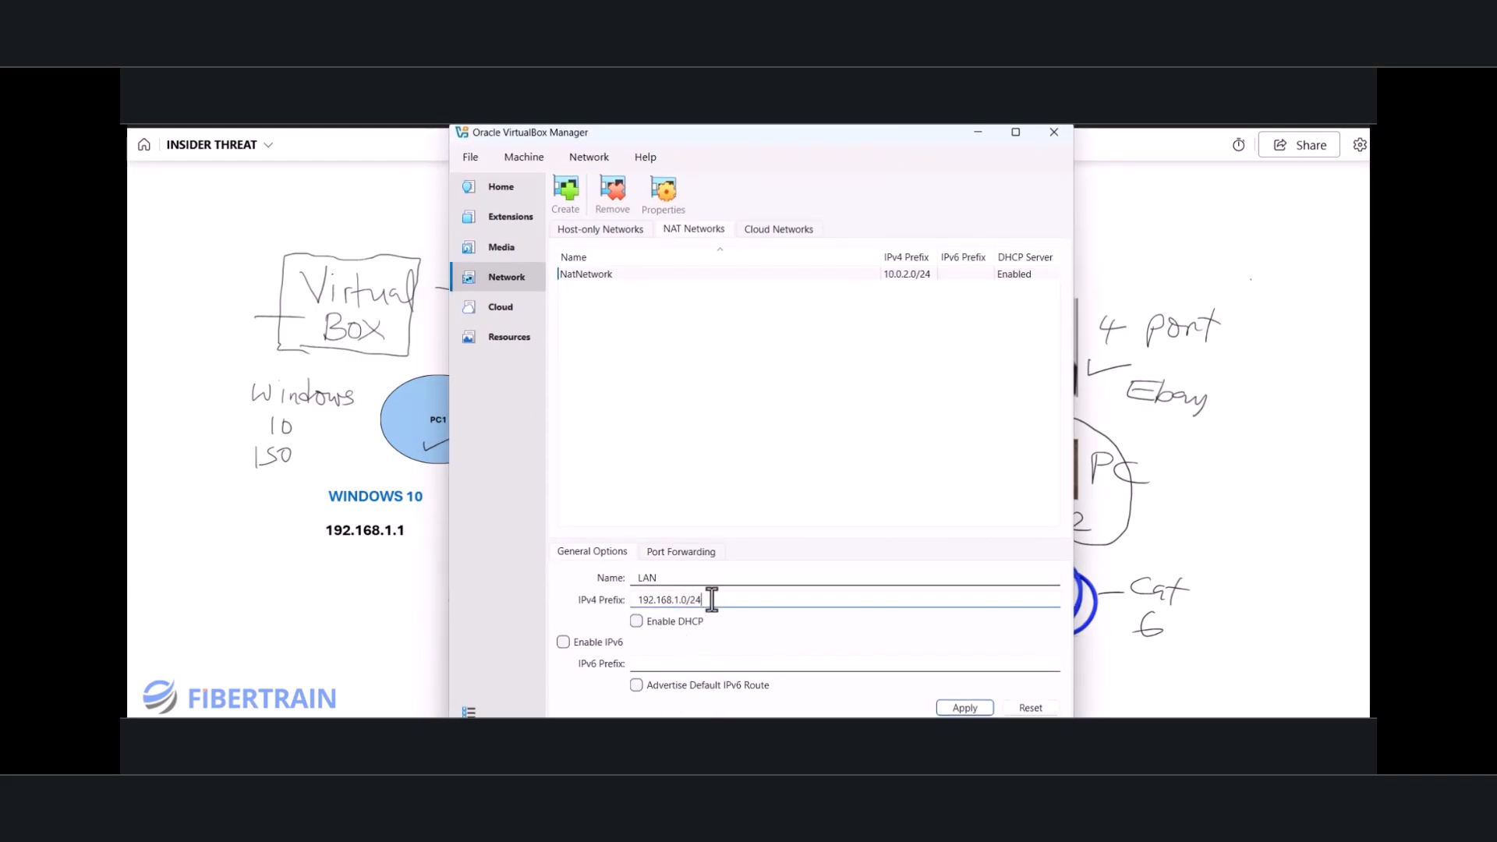
Step: Apply the name, IPv4 prefix and DHCP changes to the NAT network and return to the INSIDER THREAT whiteboard
drag(706, 598, 638, 605)
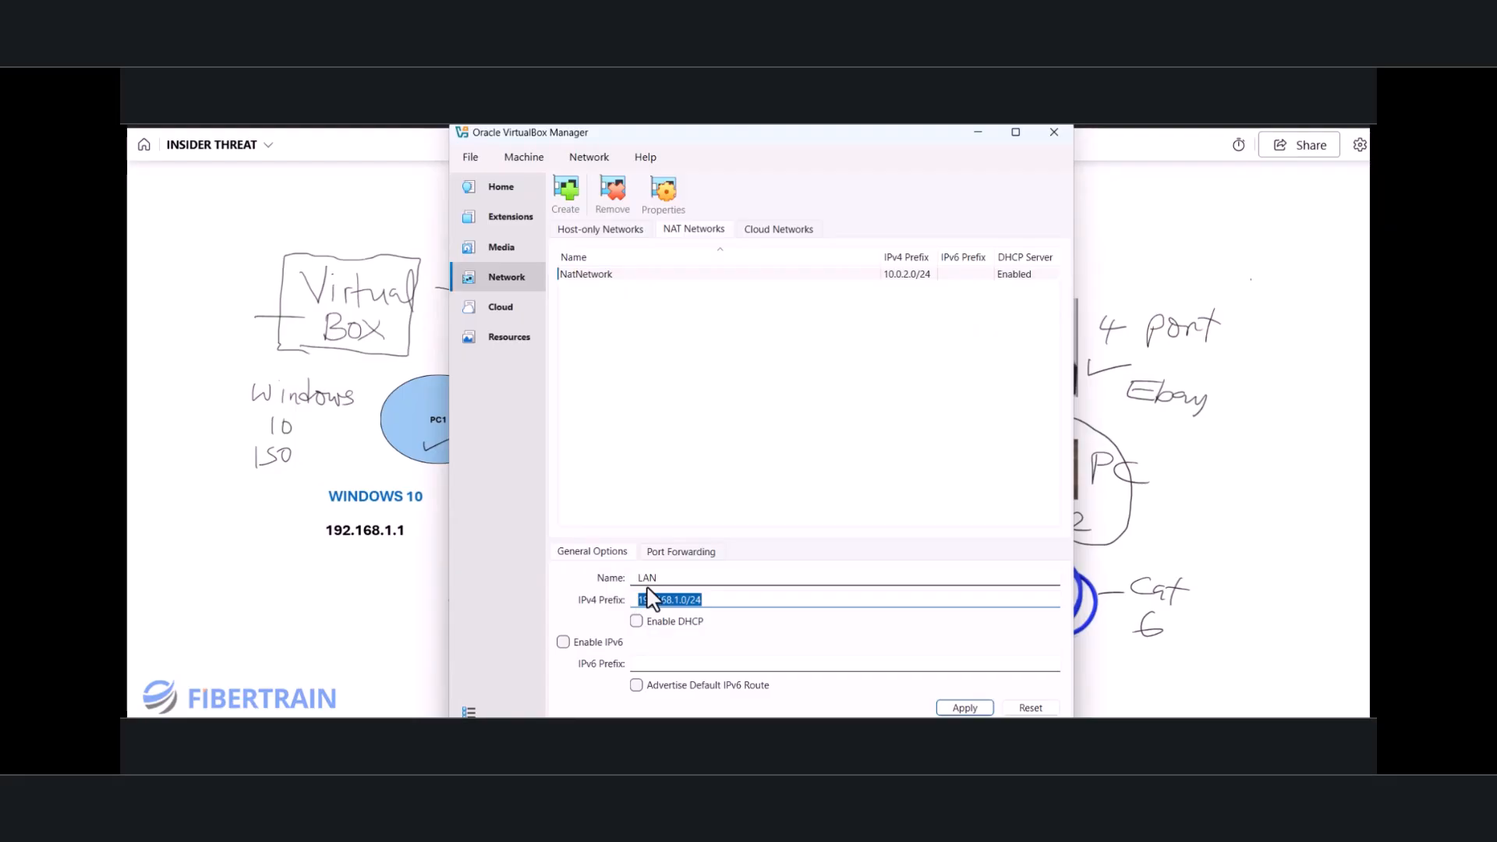
click(659, 576)
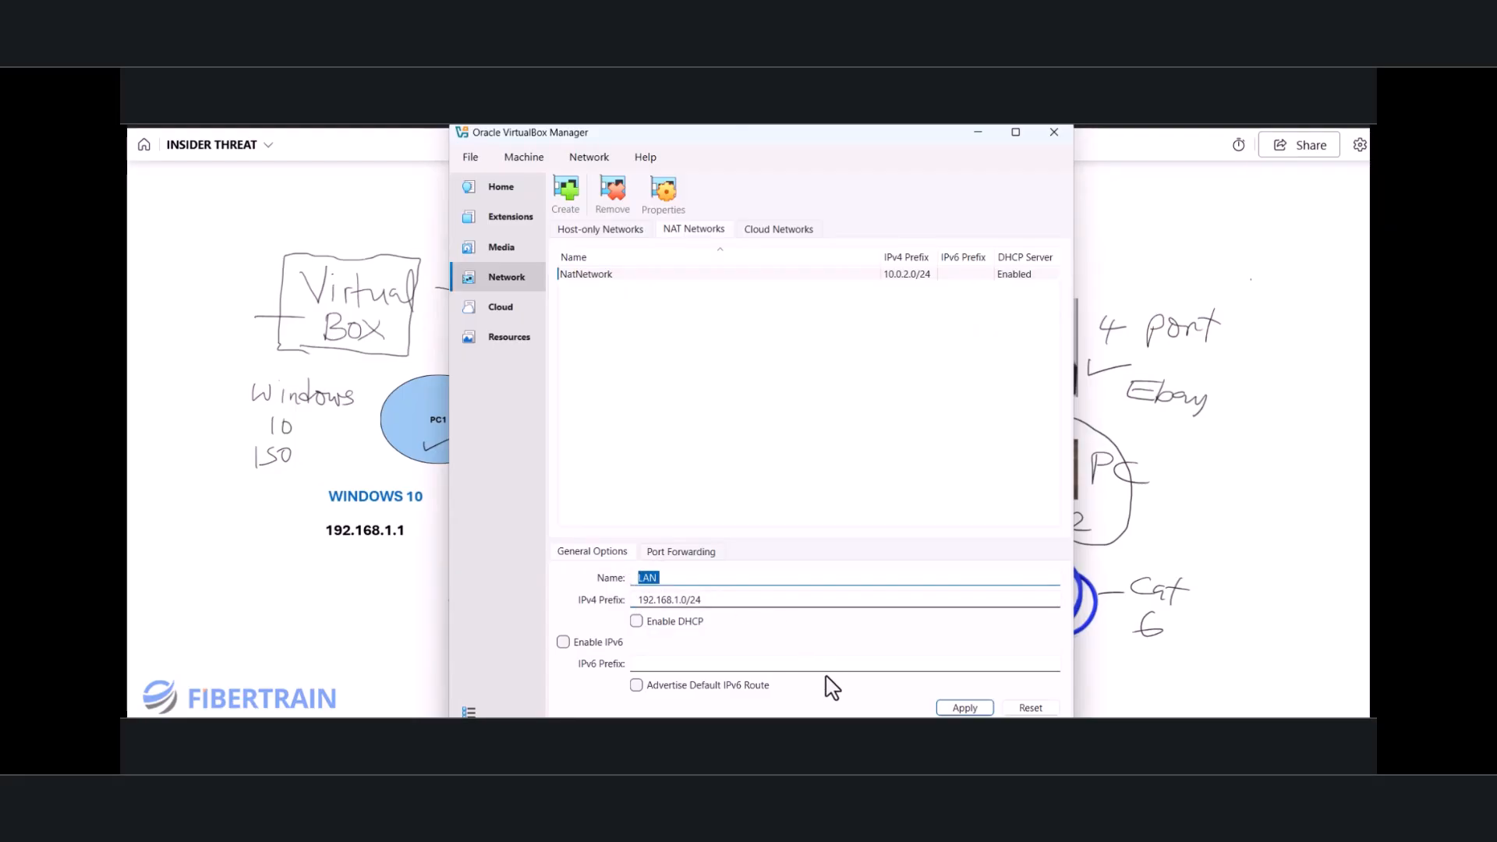
click(964, 708)
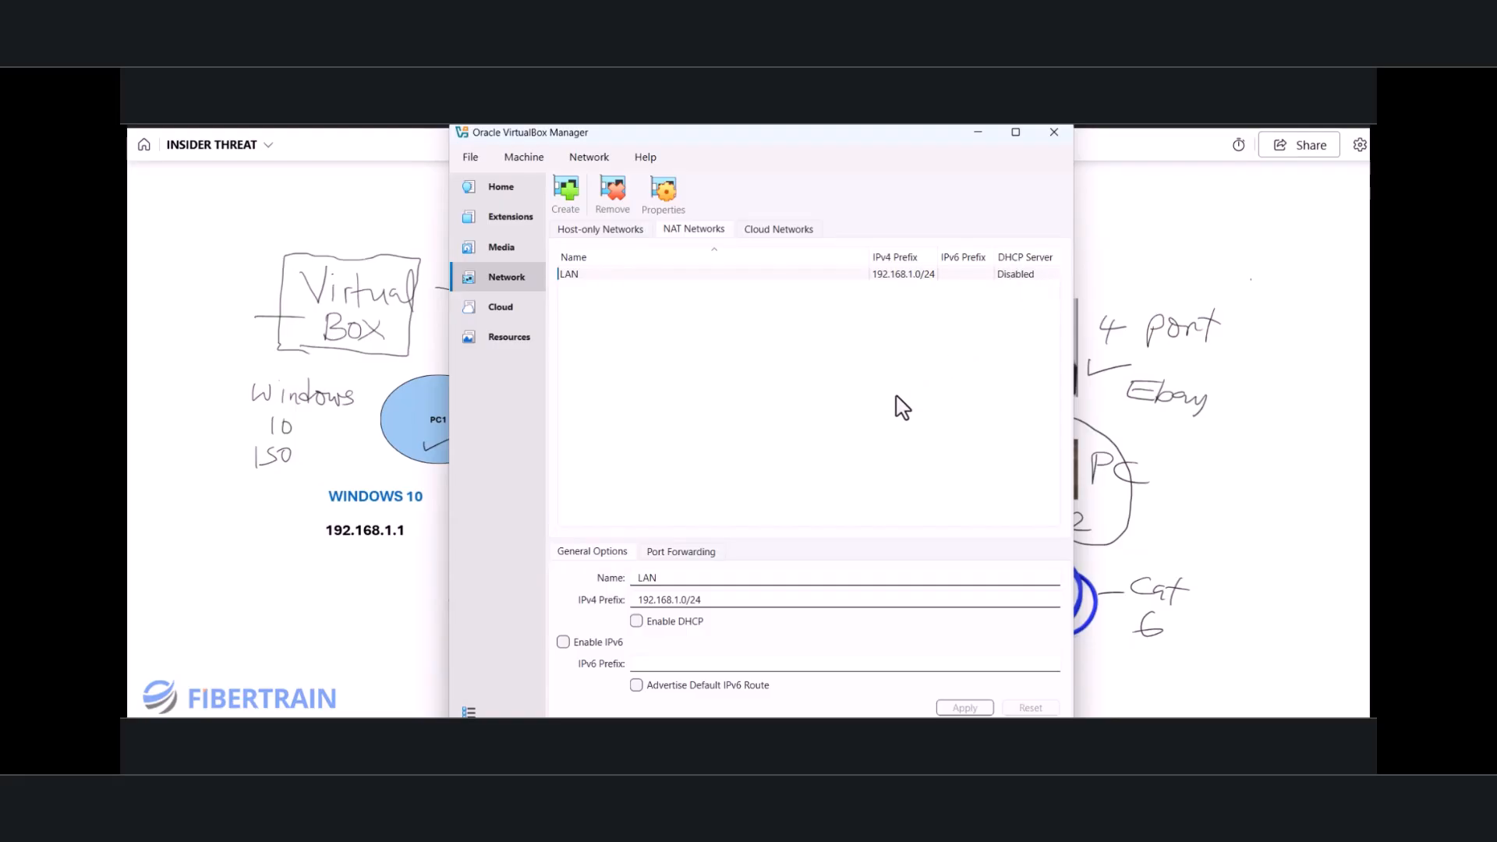
click(334, 630)
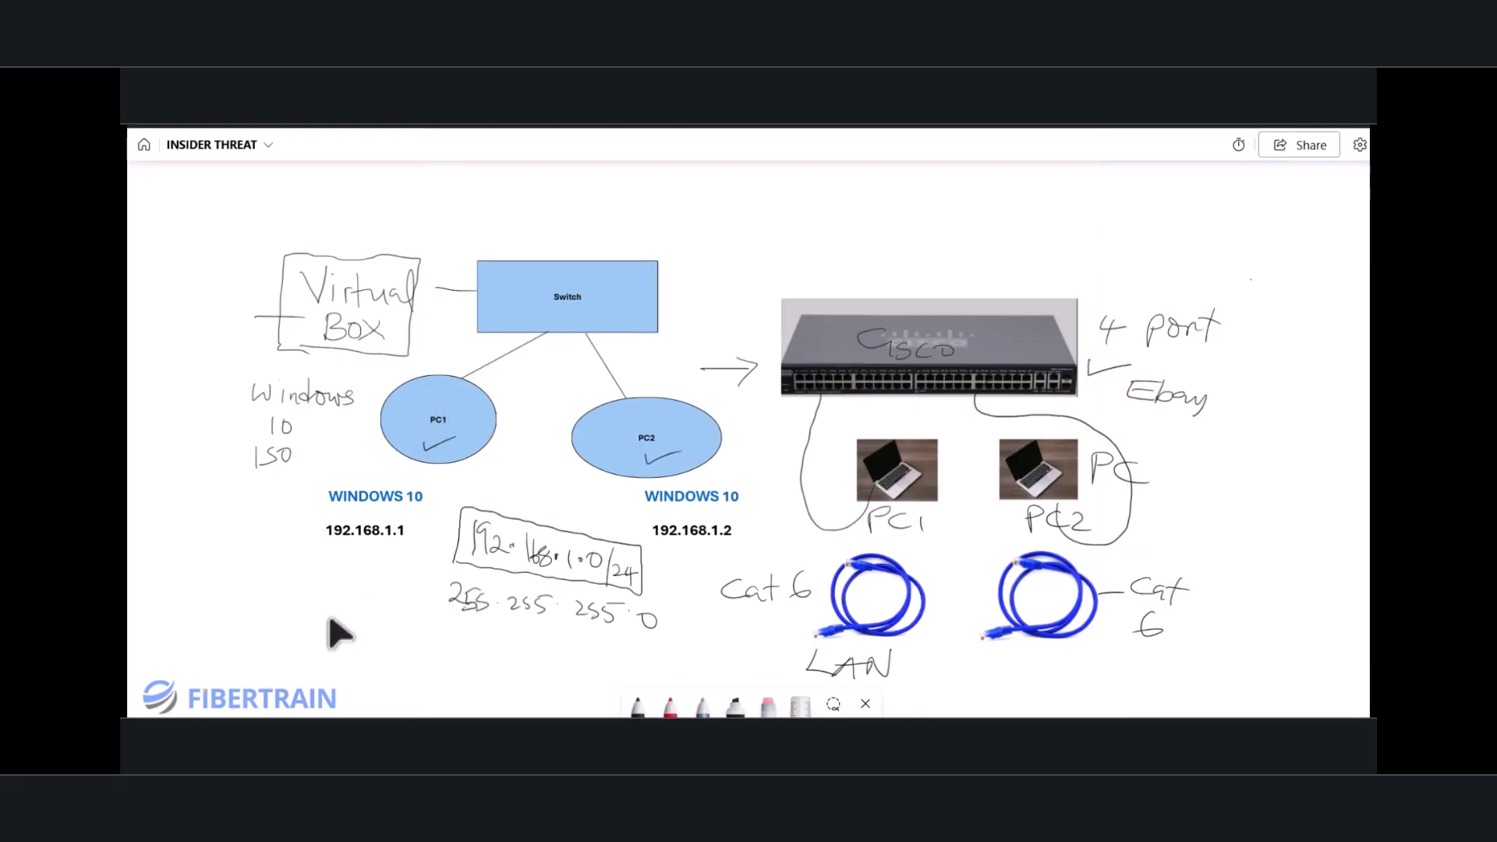
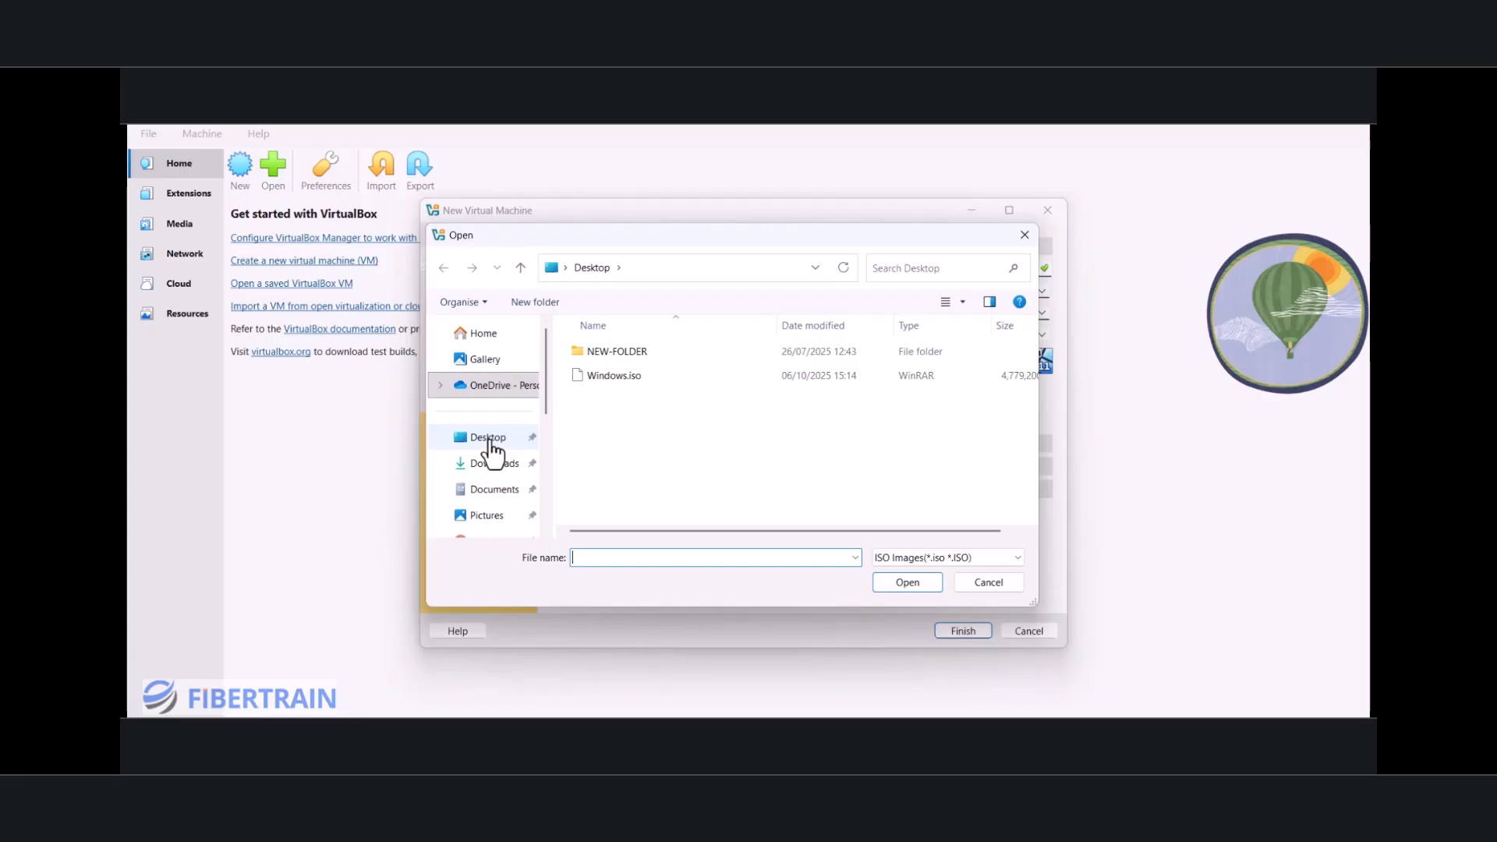
Step: Select Windows.iso from the Desktop as PC1's ISO image and turn off unattended installation
click(489, 441)
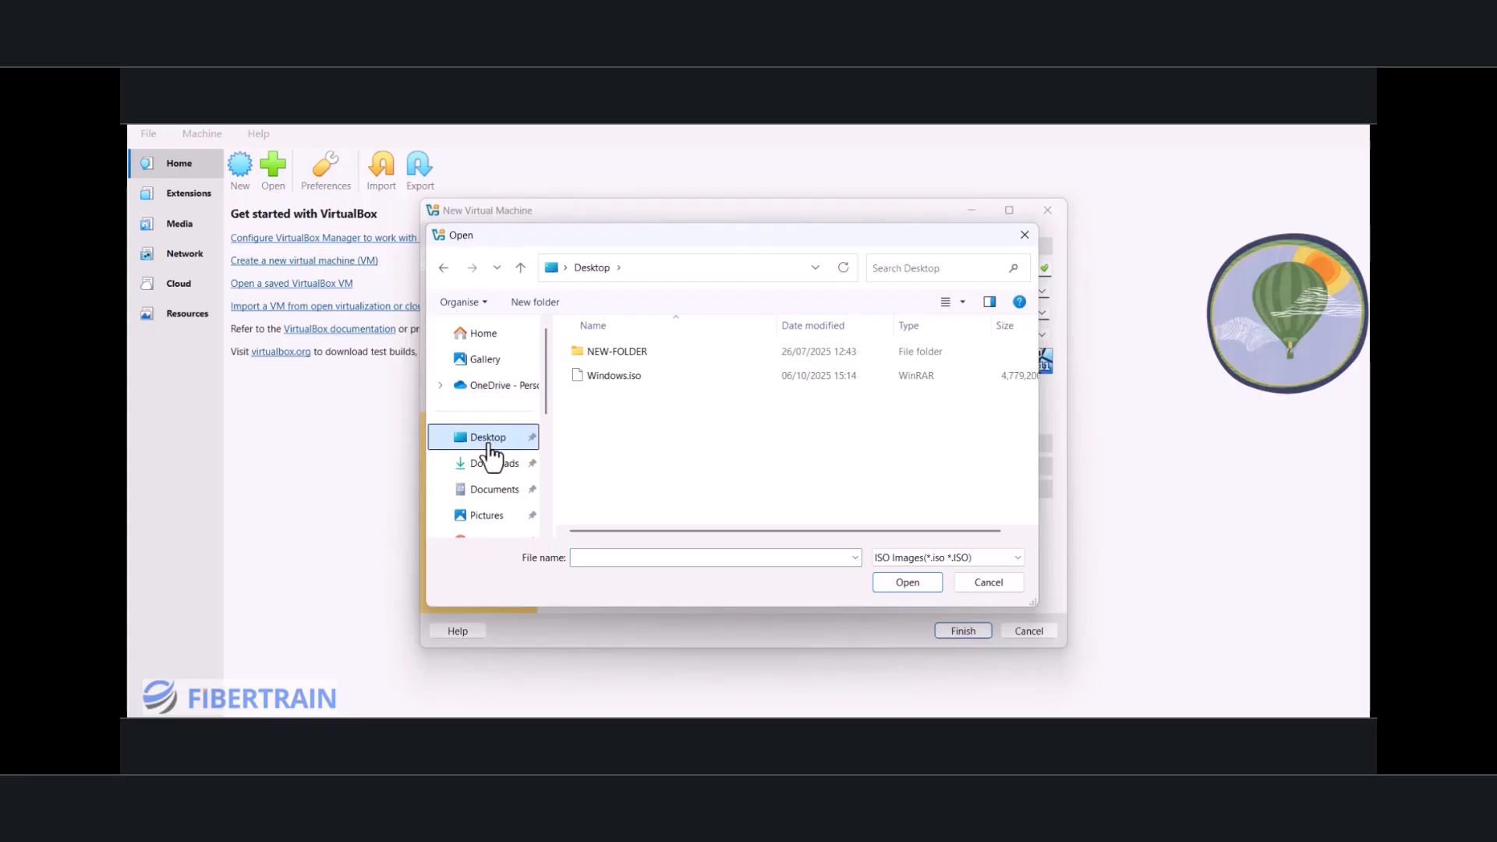
click(615, 376)
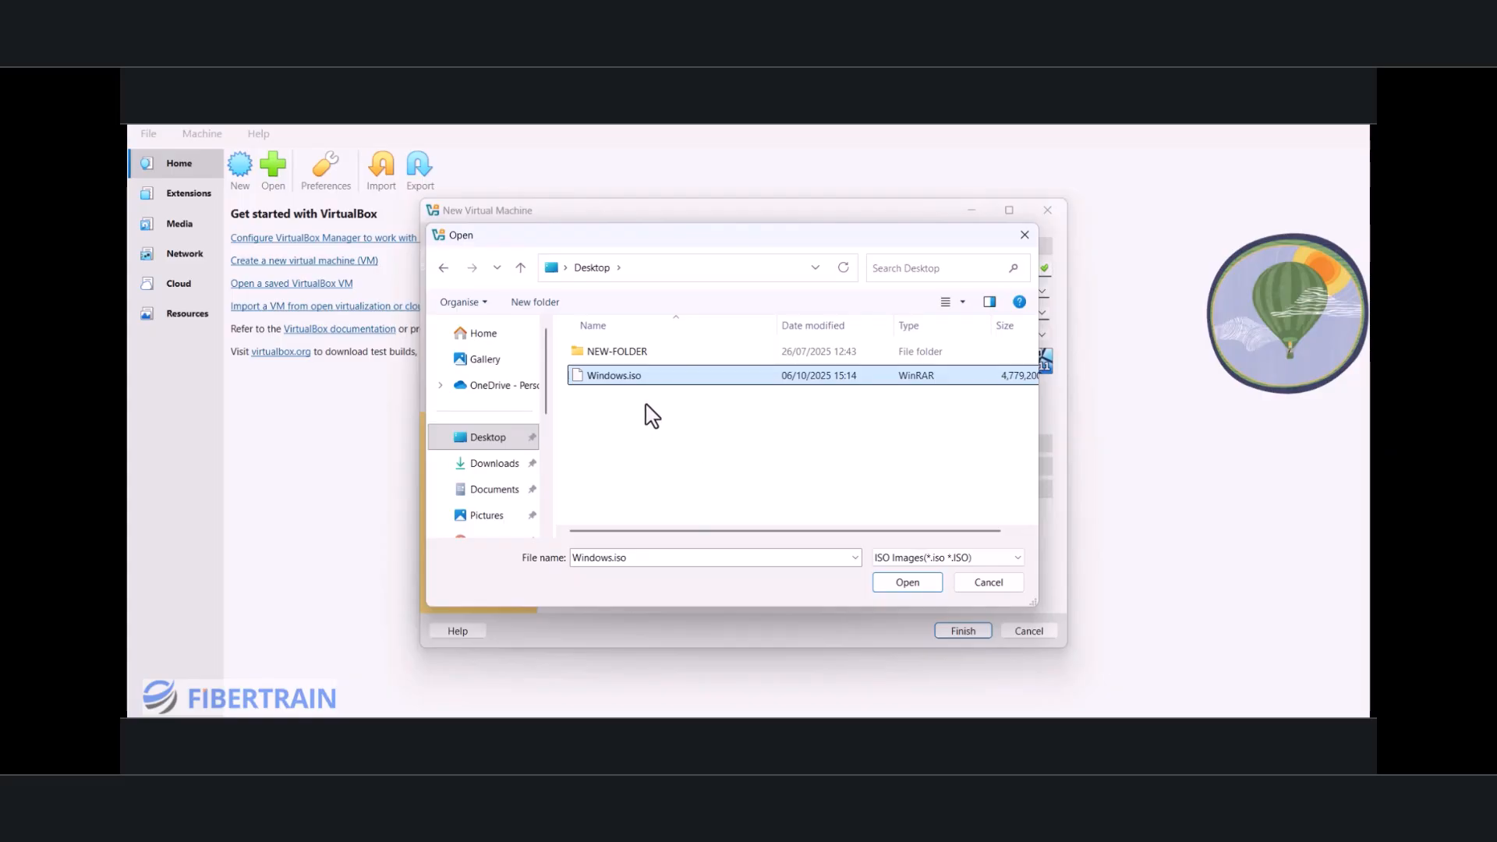
click(915, 586)
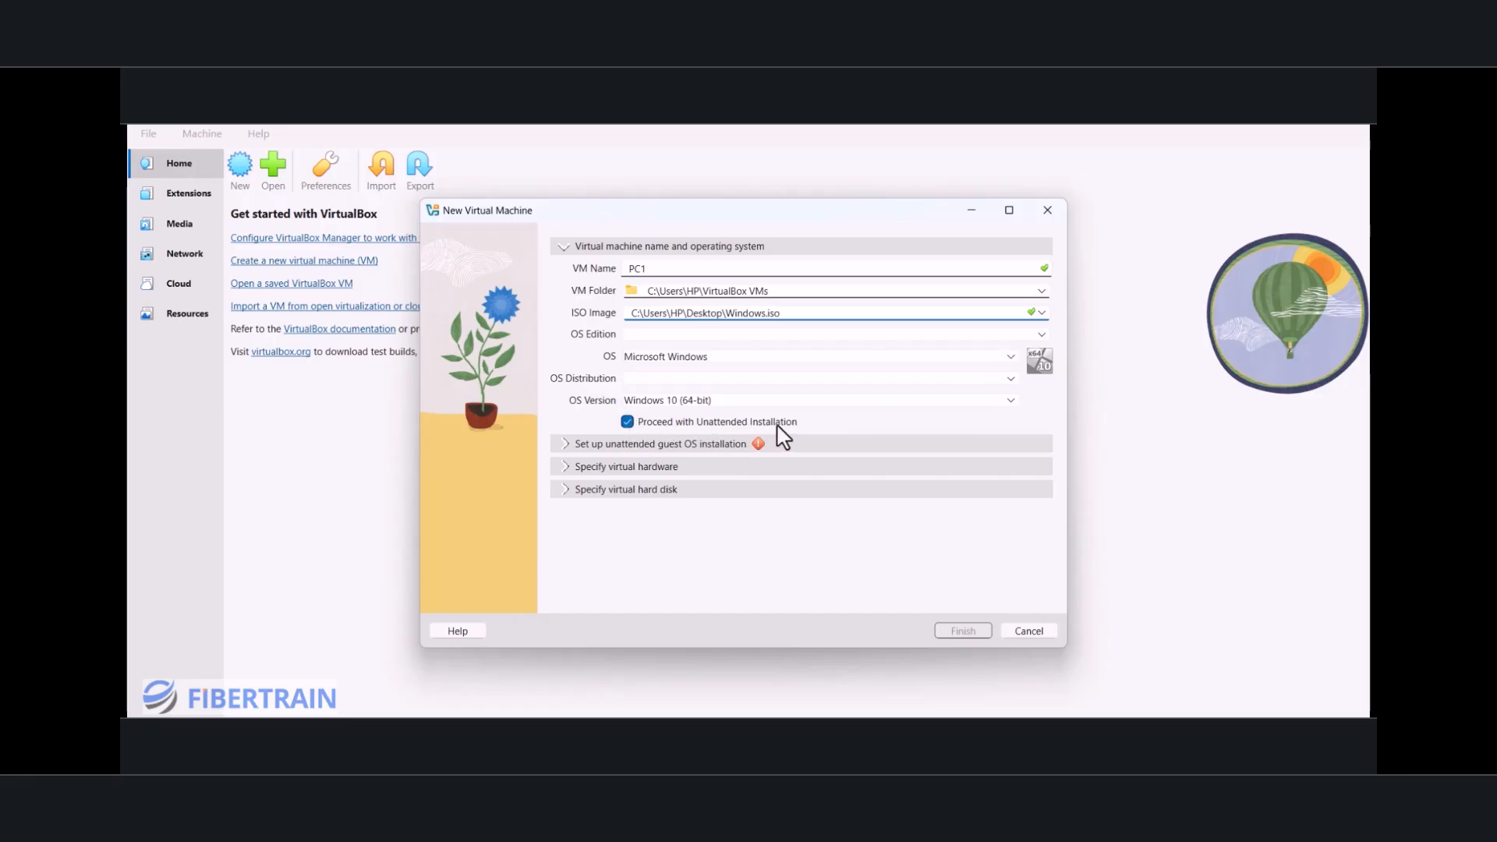
click(627, 421)
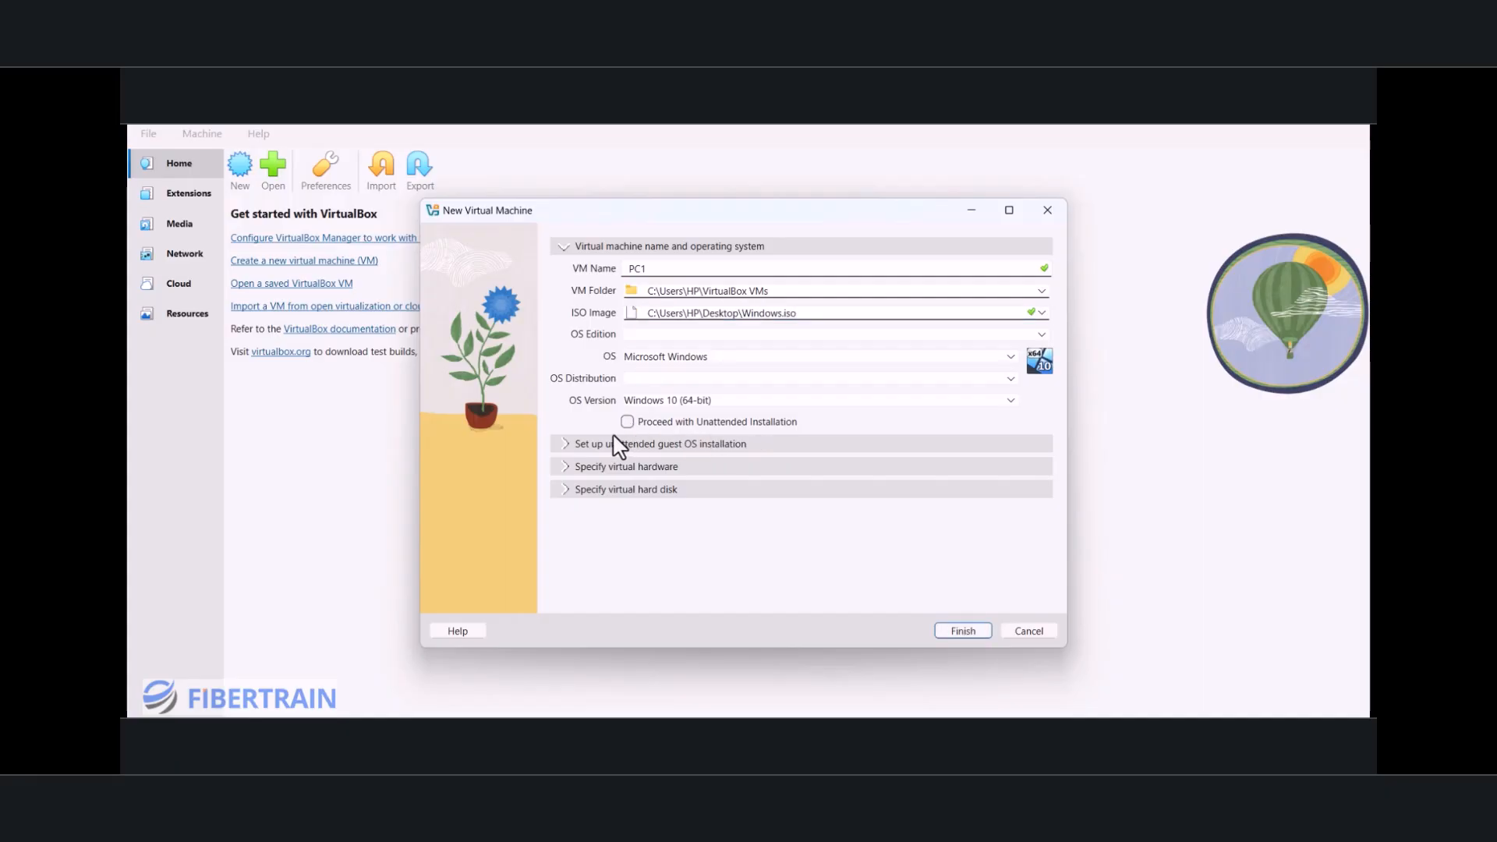
click(571, 446)
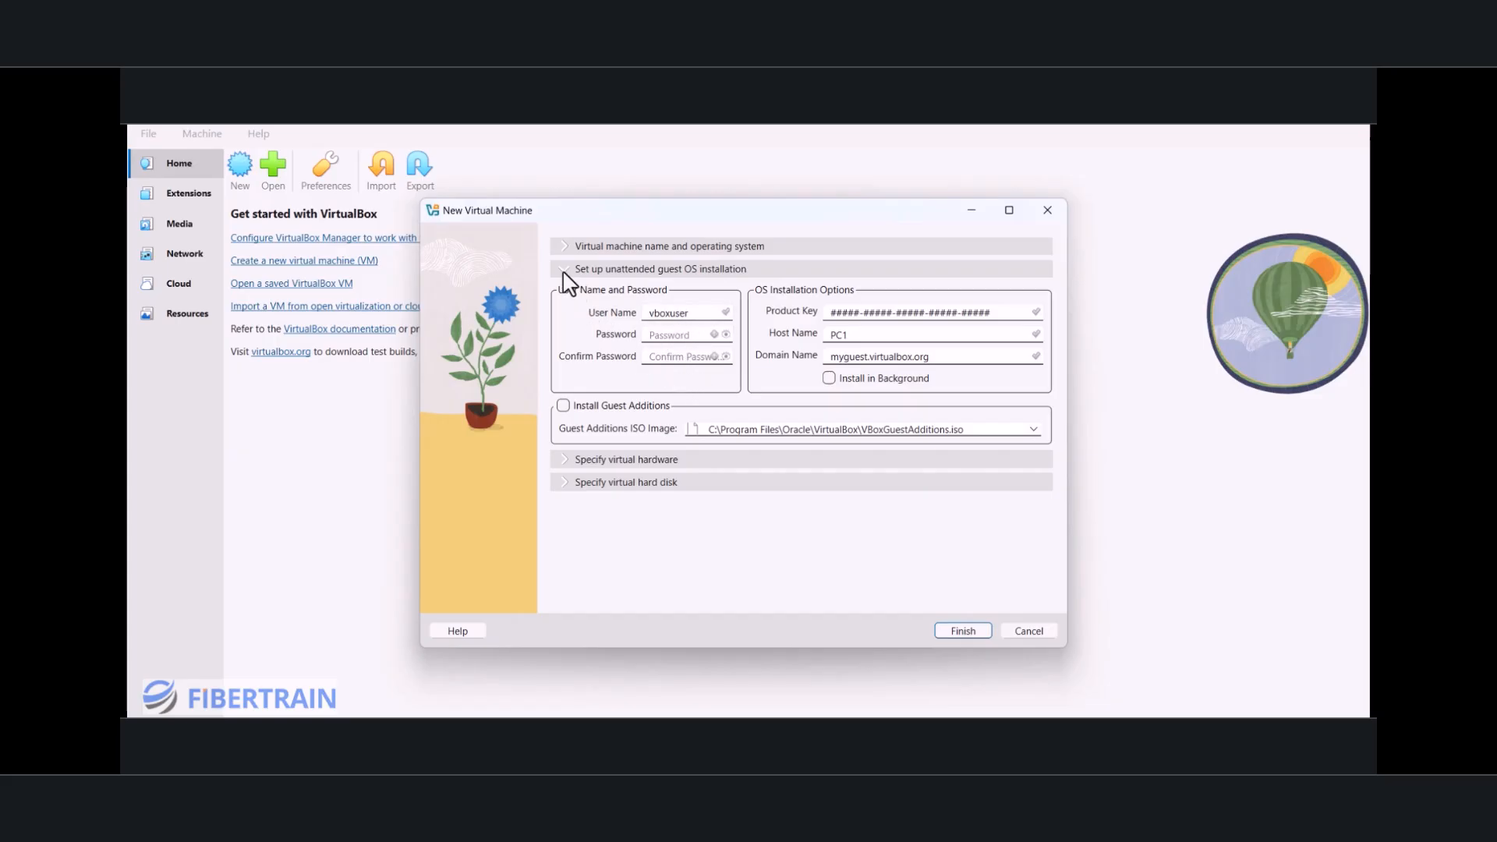
click(569, 246)
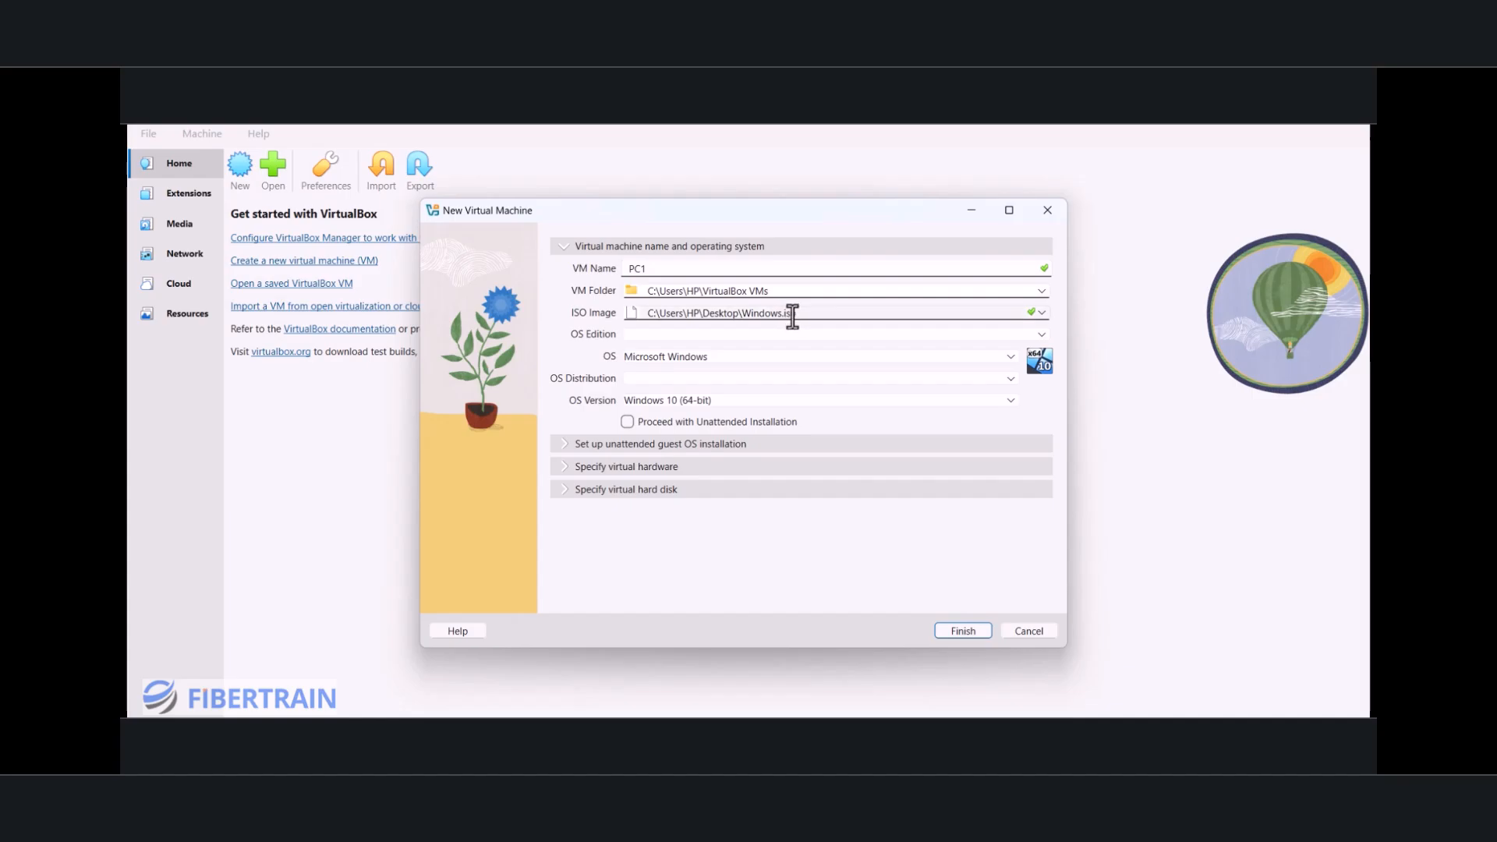
click(627, 422)
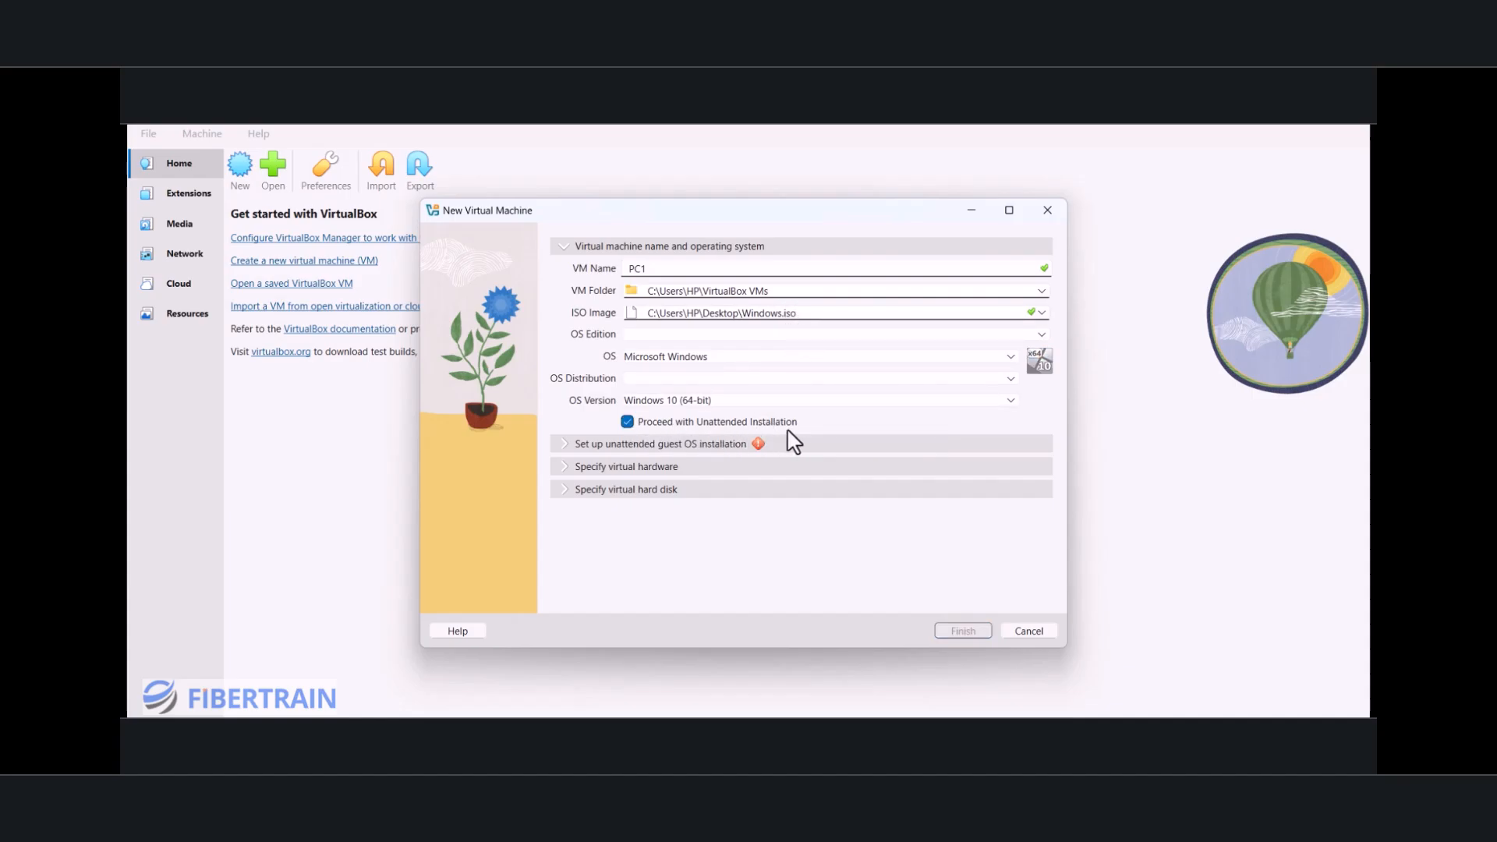
click(623, 422)
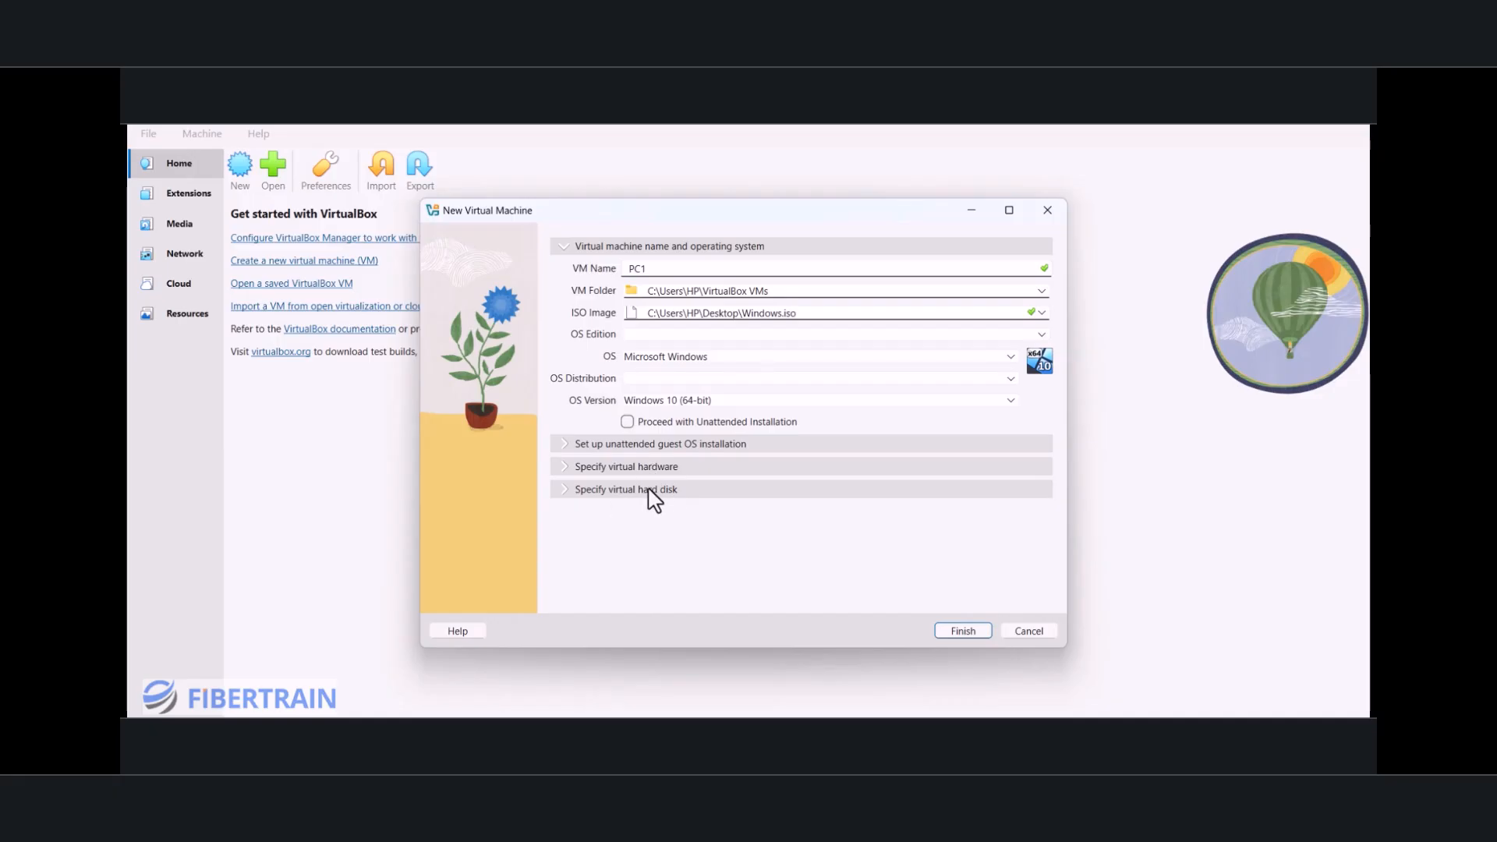
Step: Set PC1's virtual hardware to 4096 MB of base memory and 2 CPUs
click(565, 472)
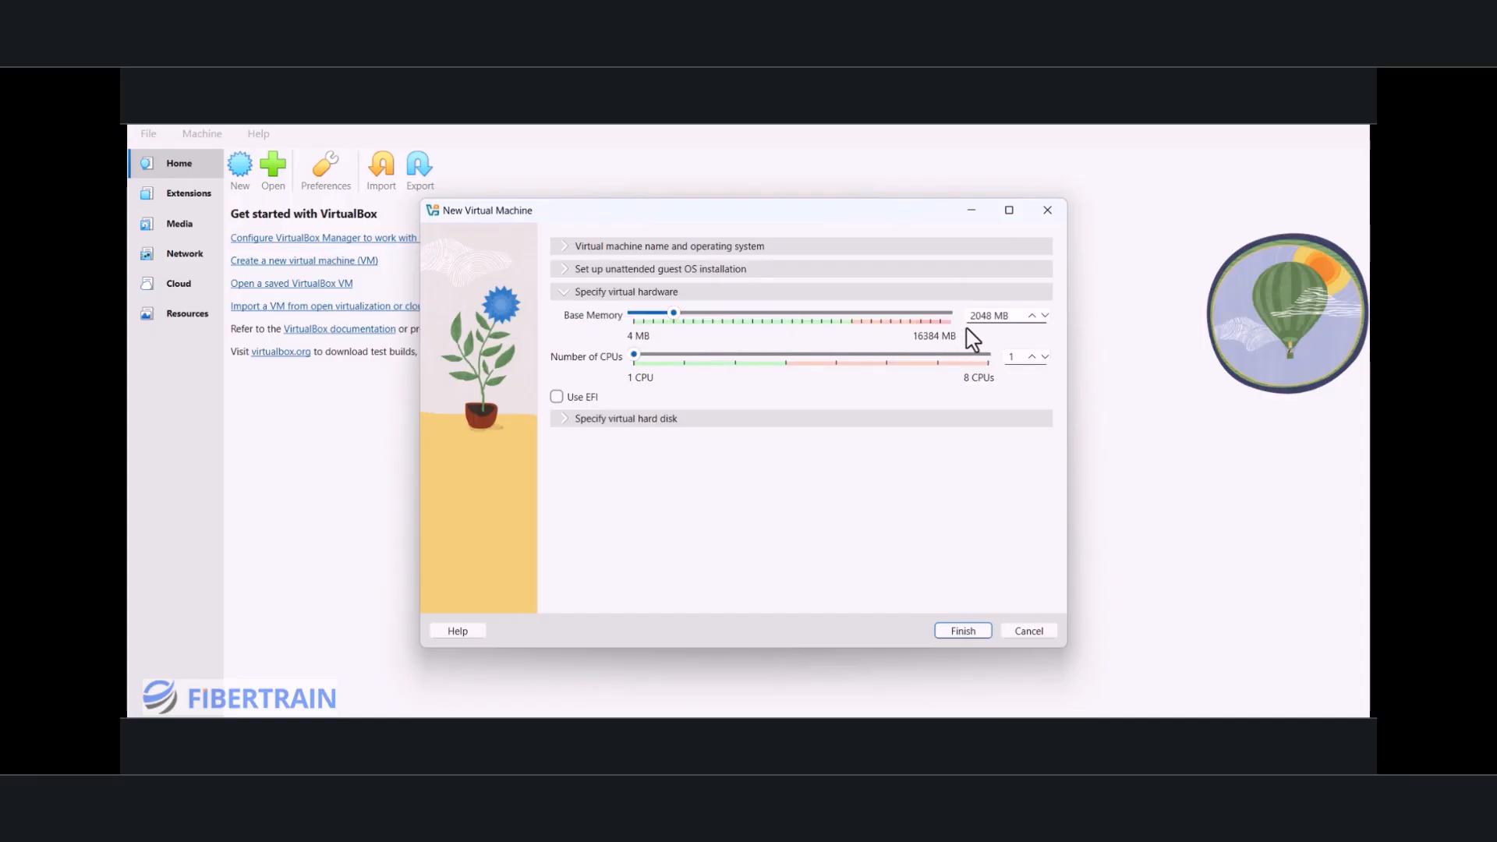
click(1033, 317)
key(BackSpace)
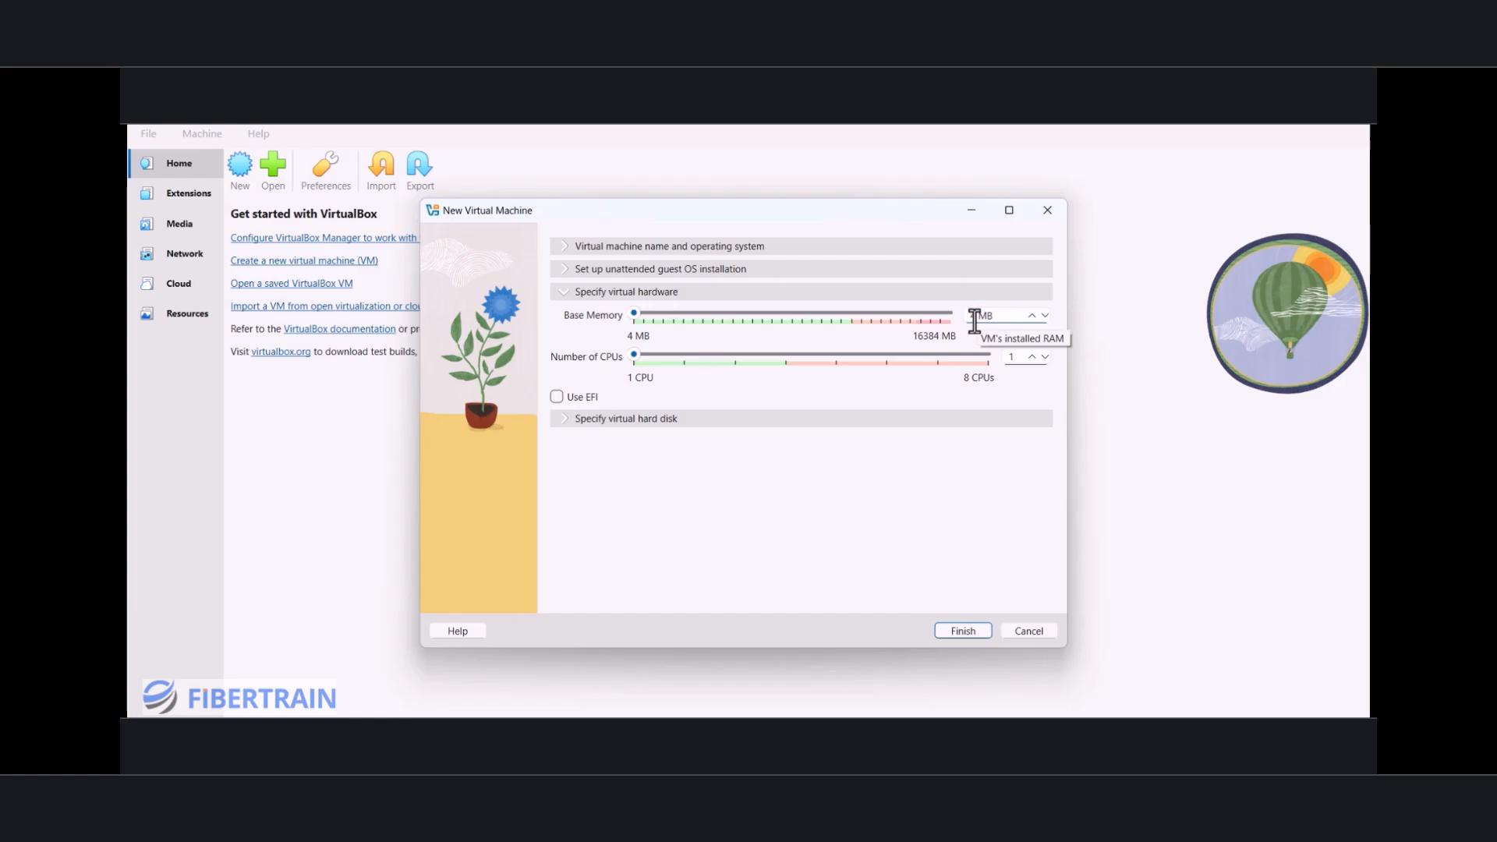
text(4096)
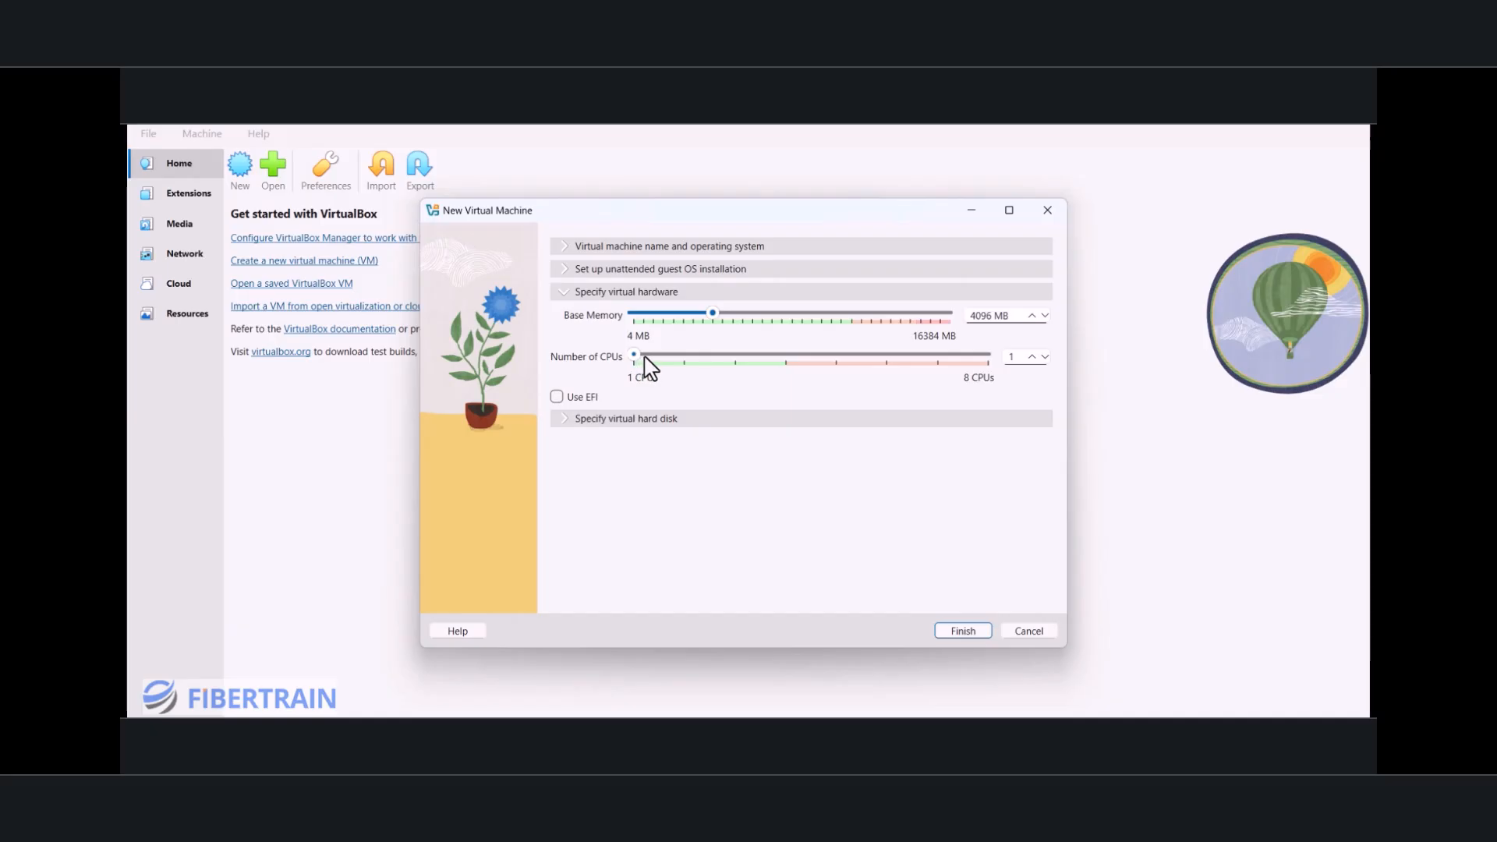
click(1033, 357)
Step: Set the size of PC1's new virtual hard disk to 20 GB and finish creating the machine
click(567, 422)
click(1003, 406)
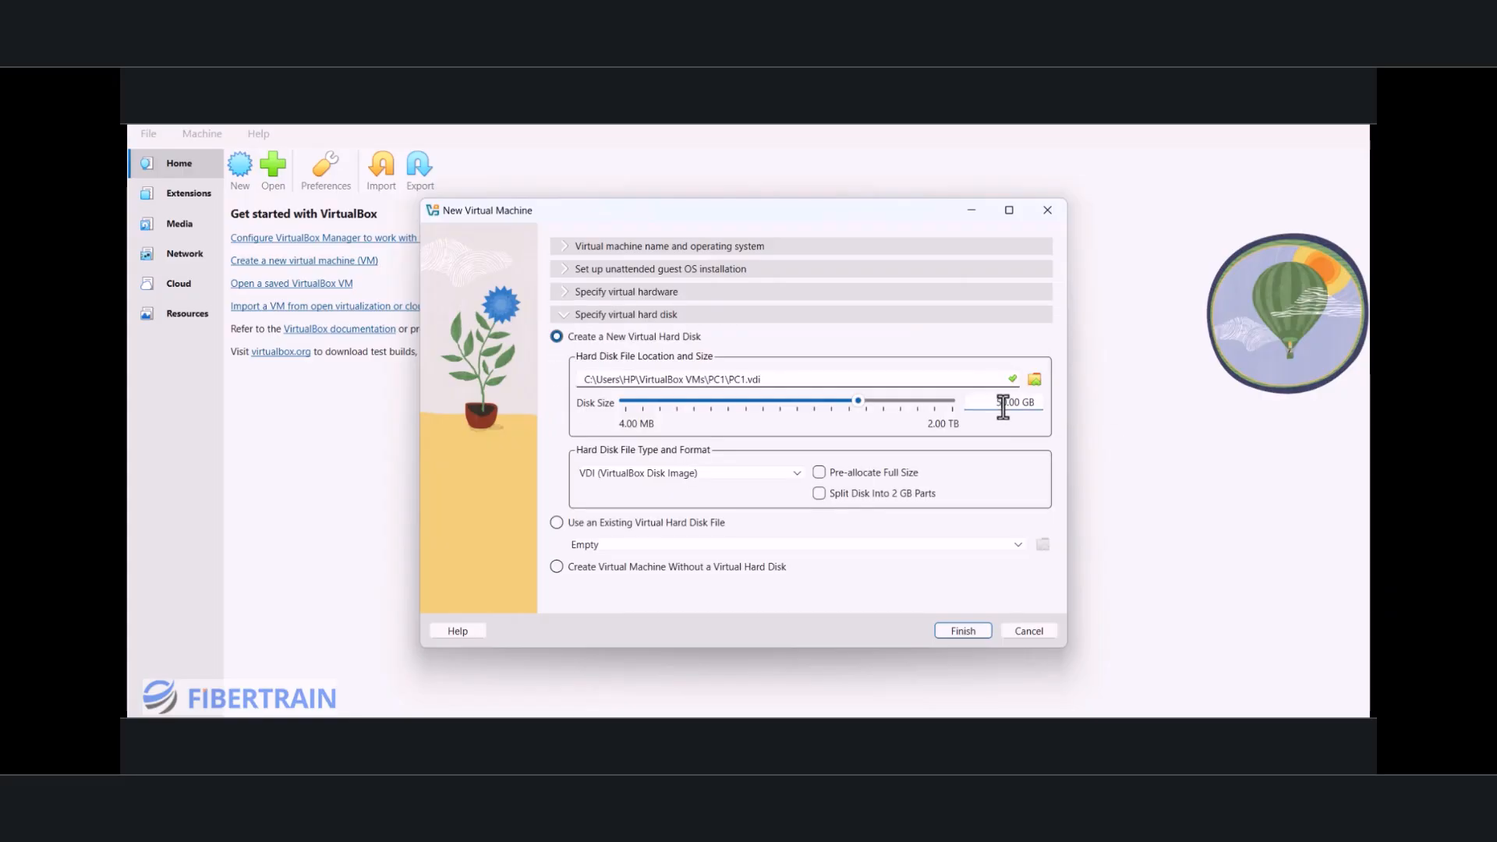
key(BackSpace)
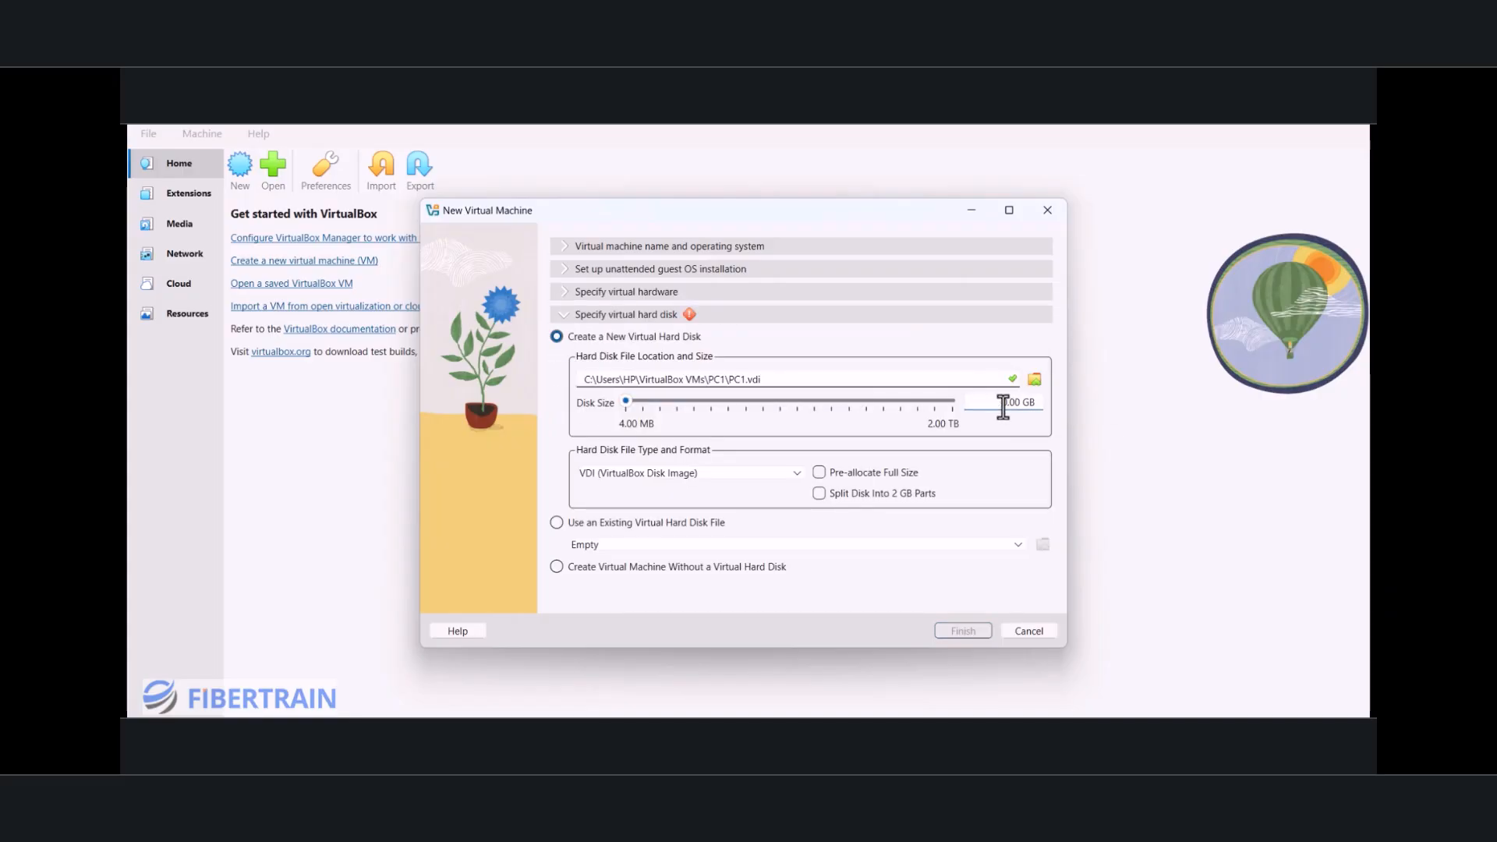
text(2)
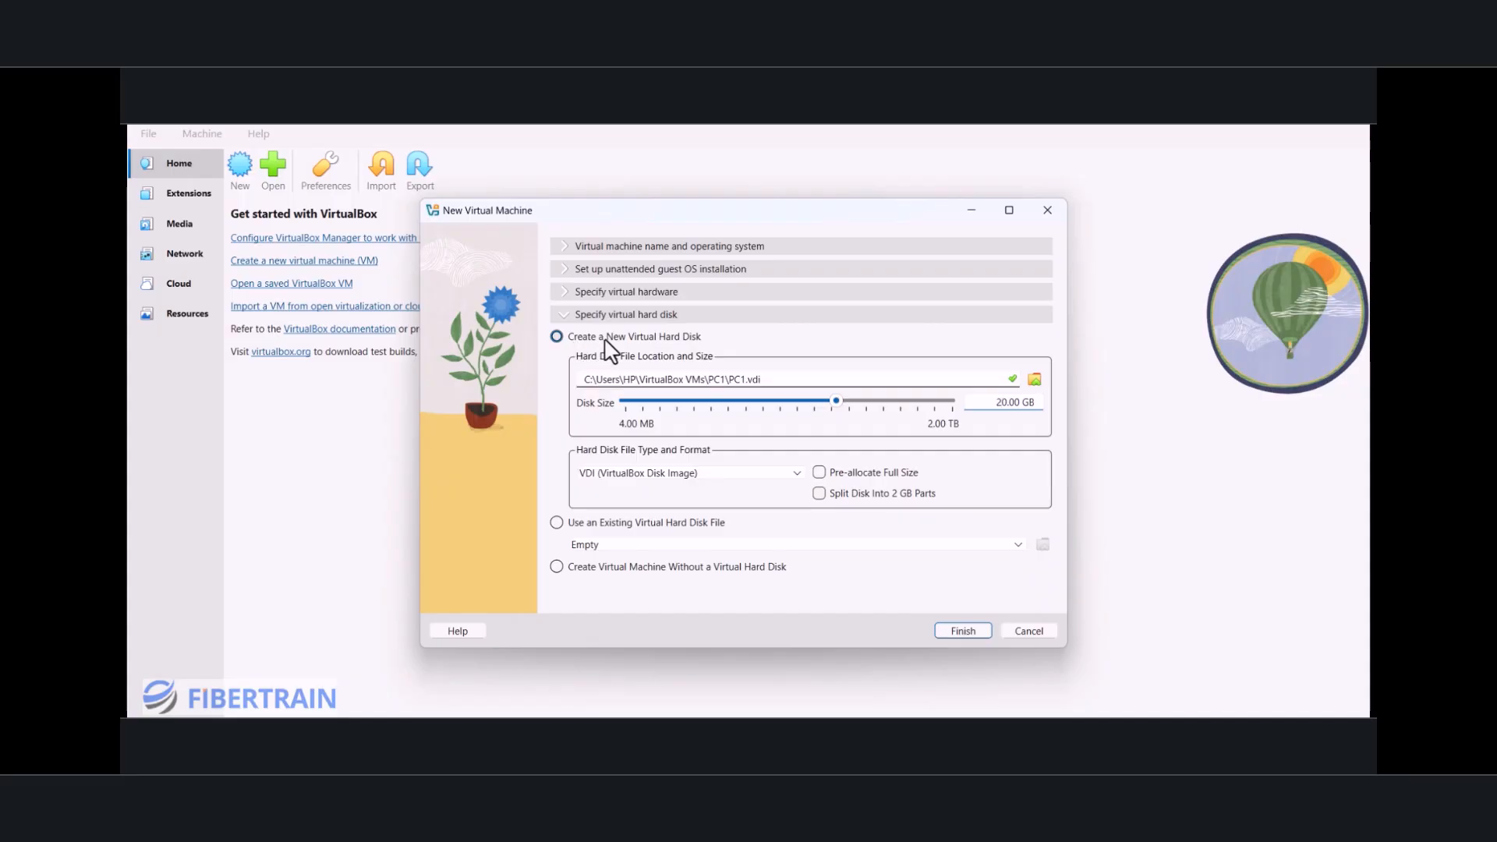
click(956, 630)
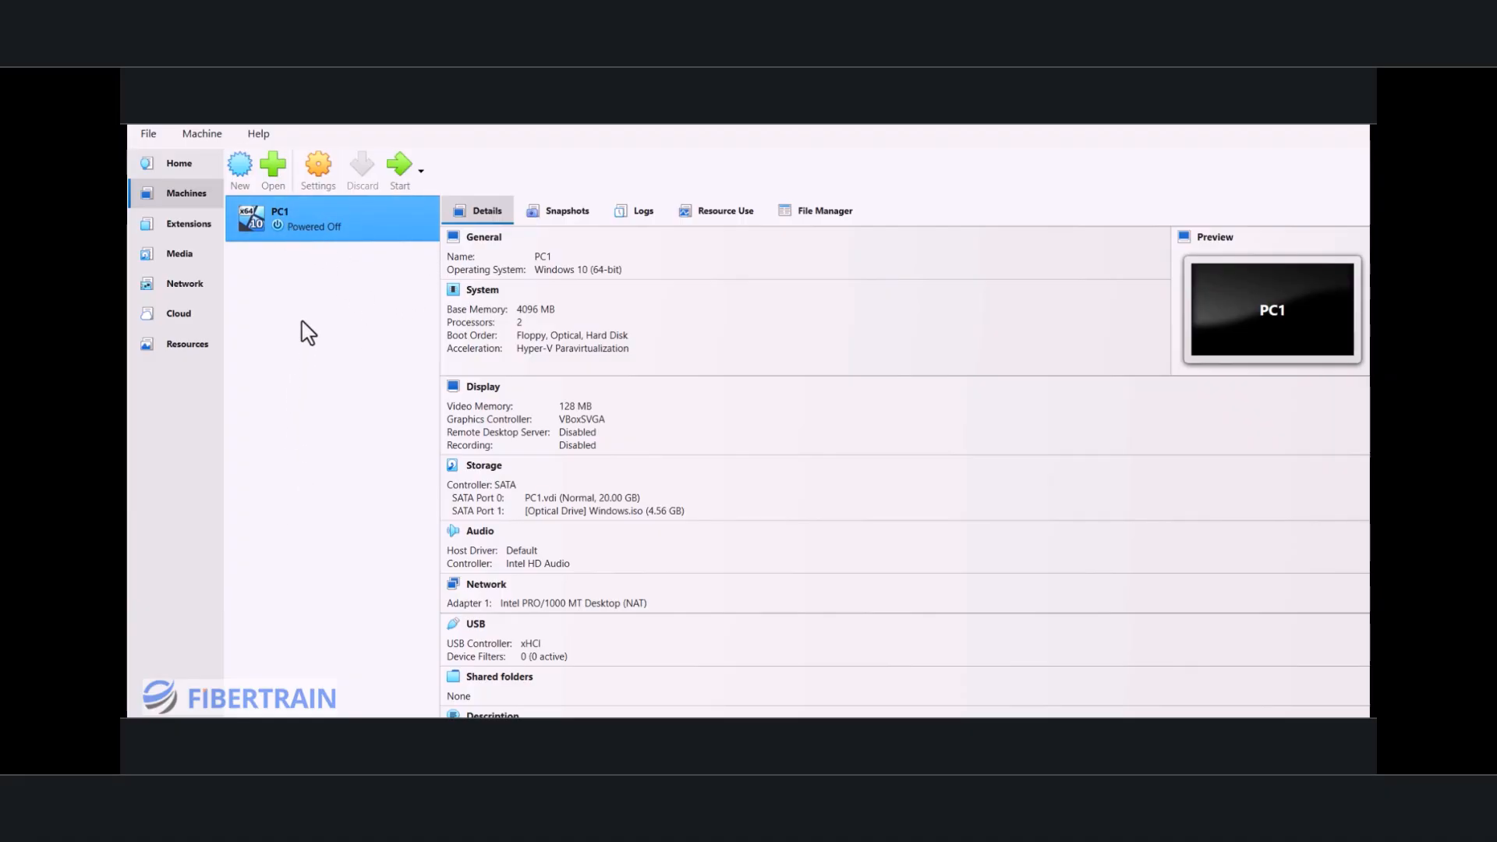
Step: Attach PC1's network Adapter 1 to the NAT Network named LAN and save the machine's settings
click(321, 174)
click(493, 464)
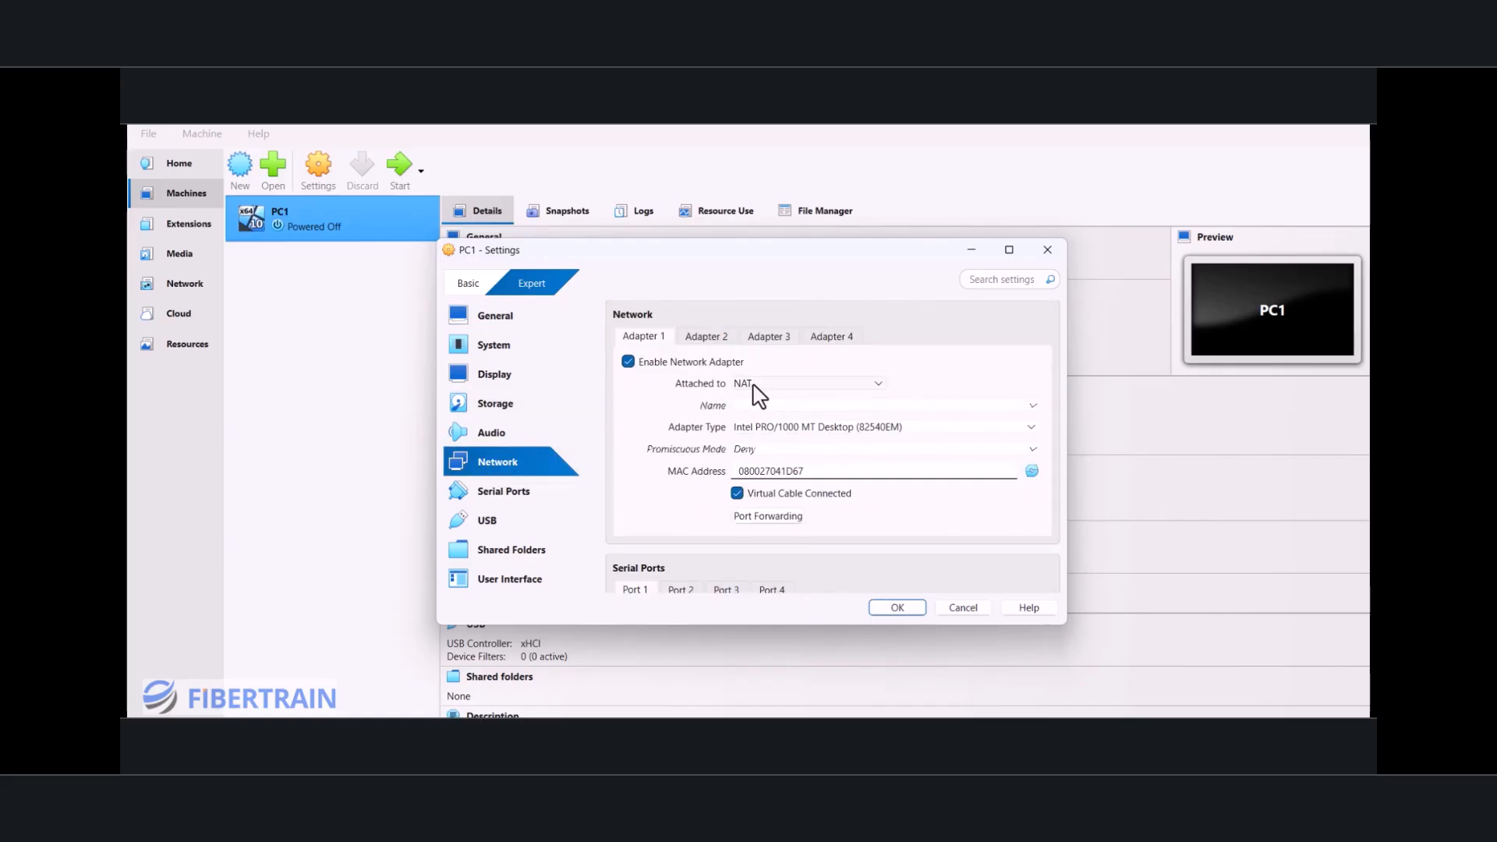
click(760, 386)
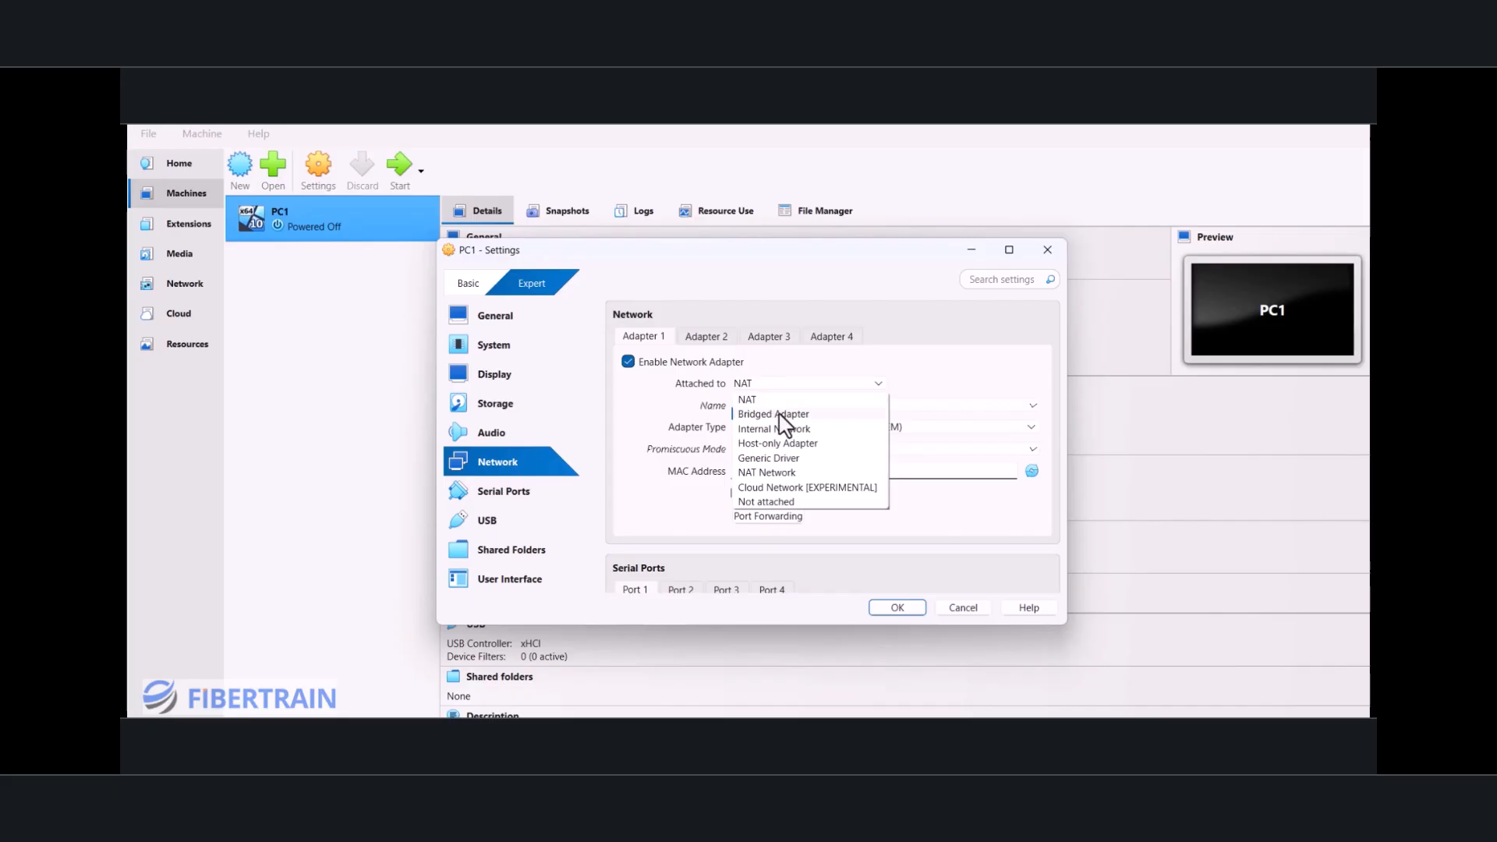
click(754, 474)
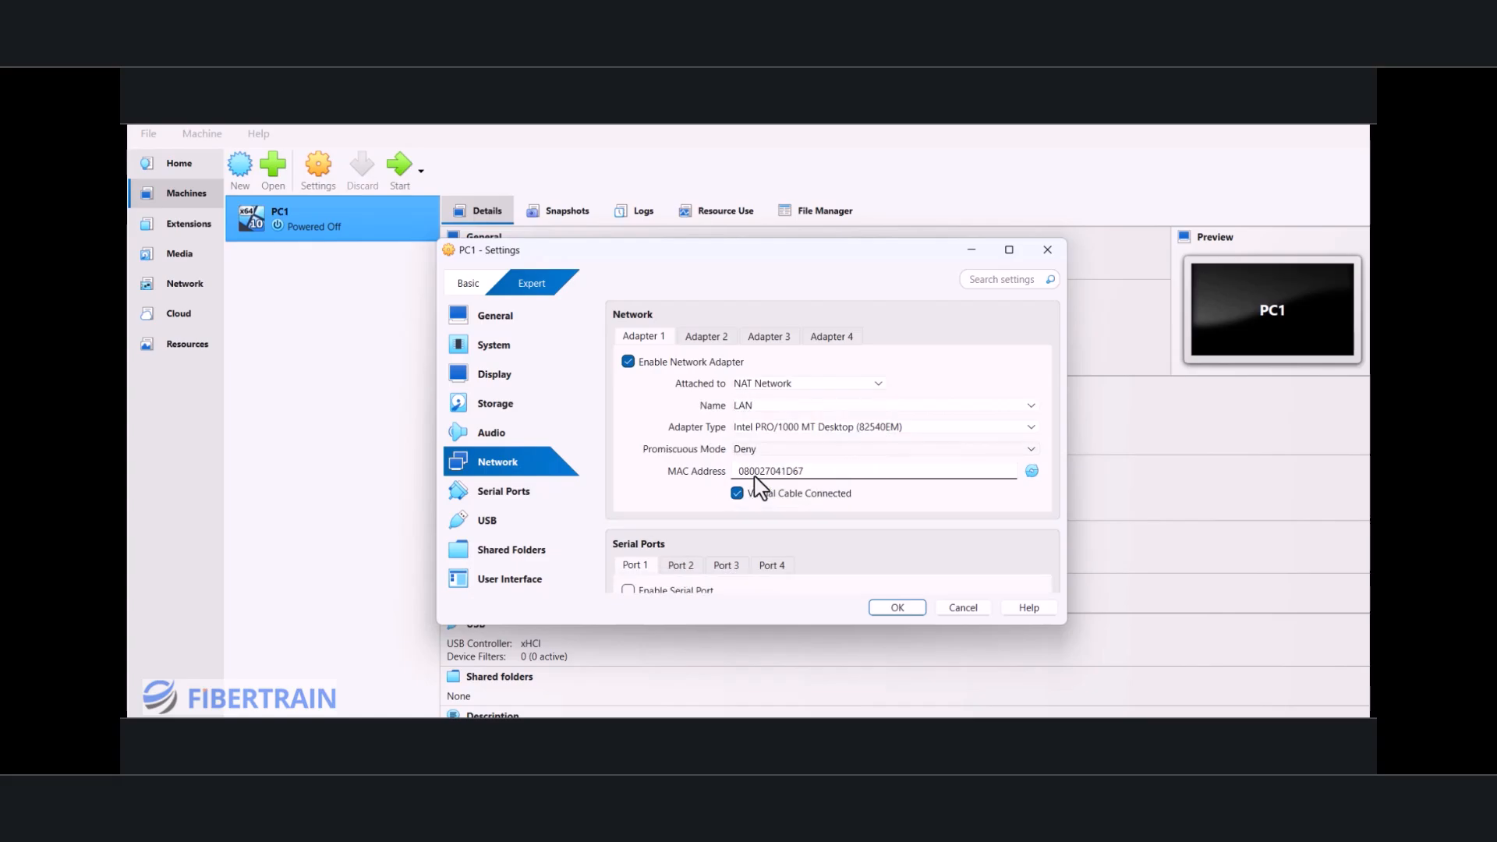
click(796, 405)
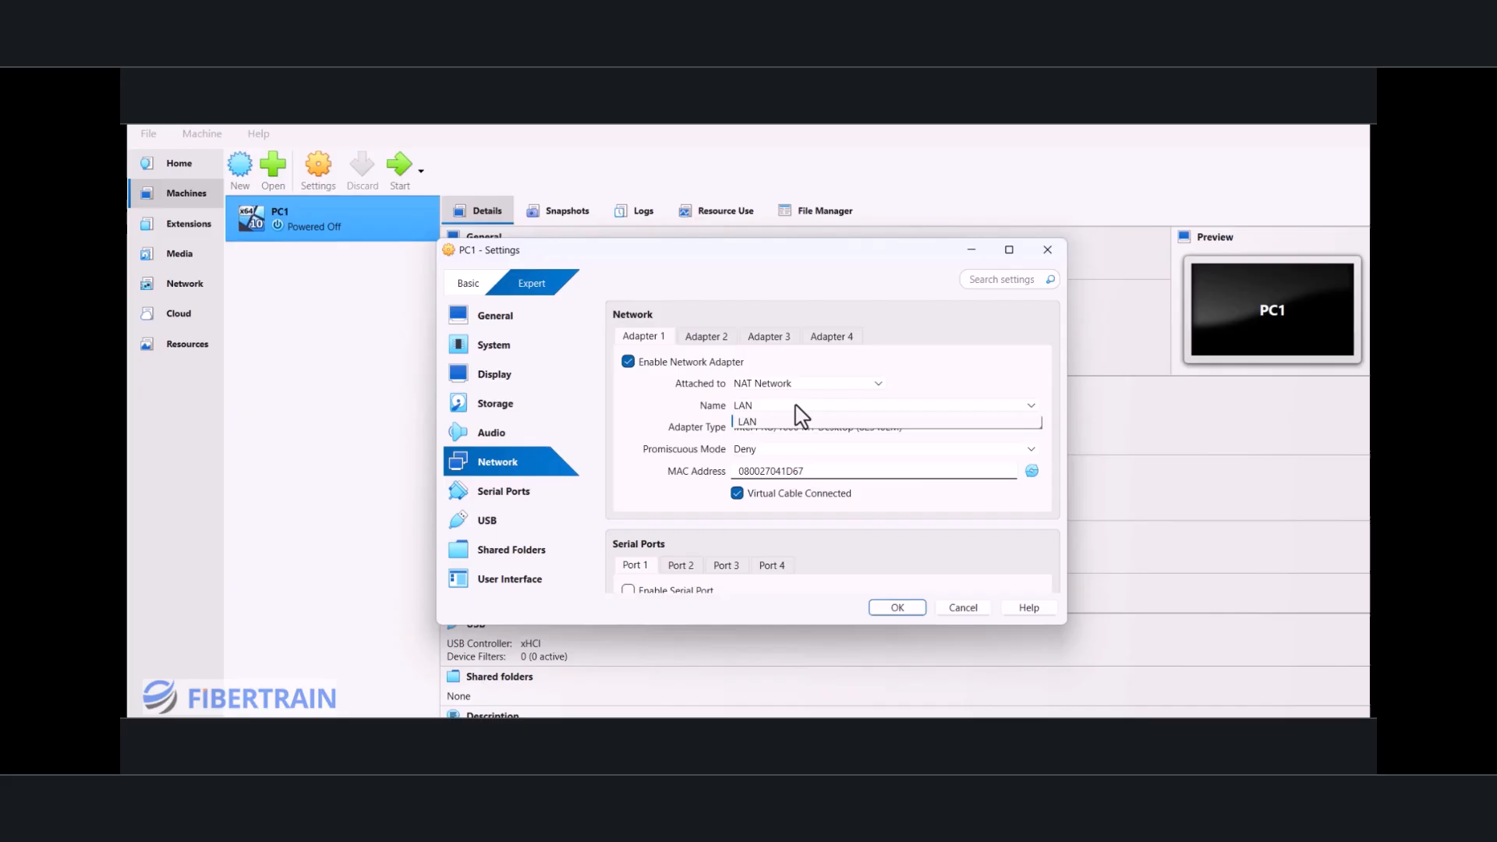
click(755, 426)
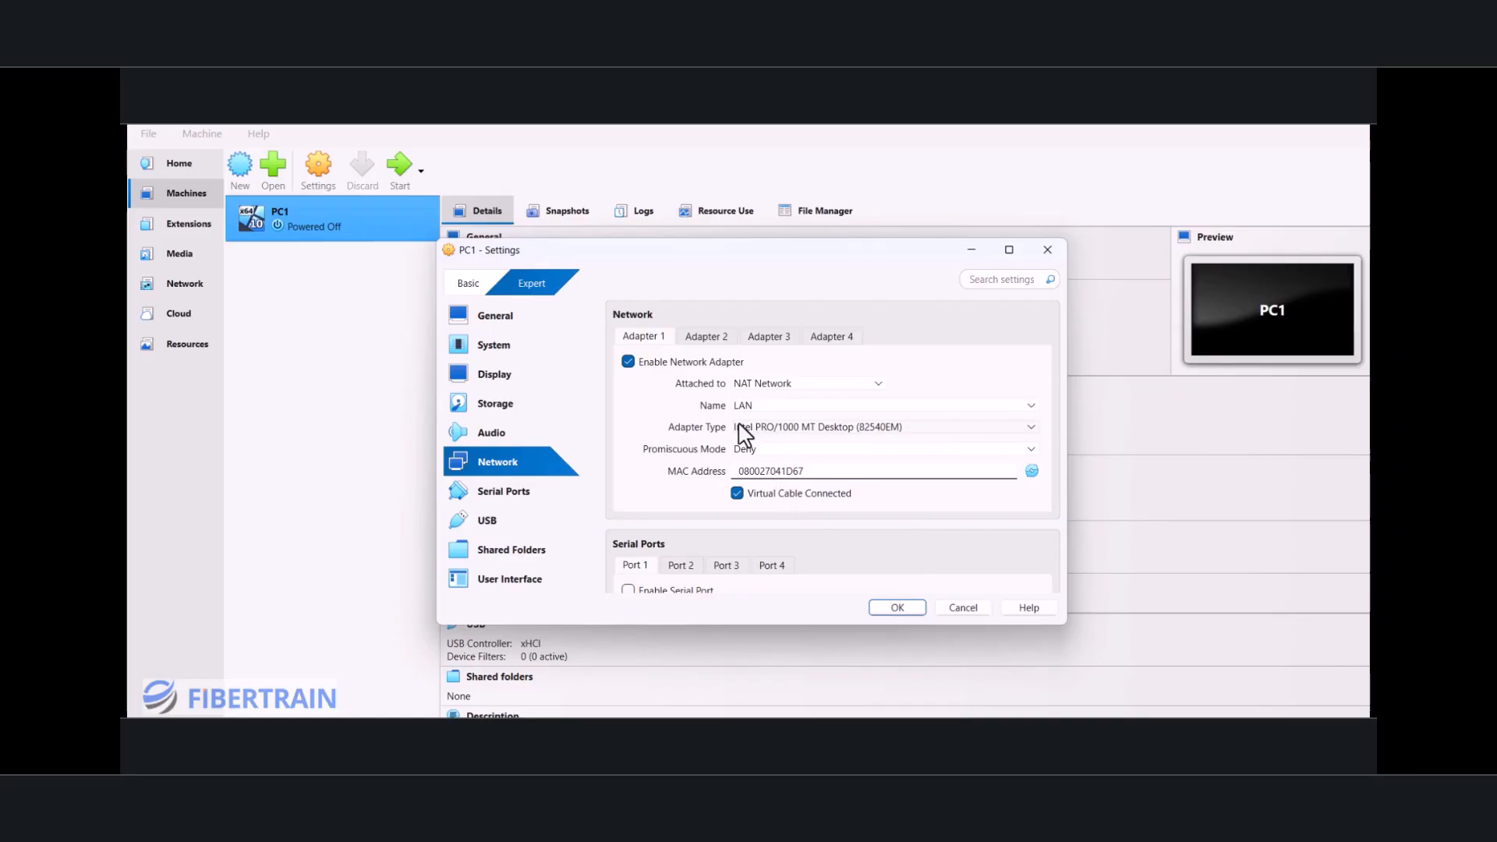
click(897, 608)
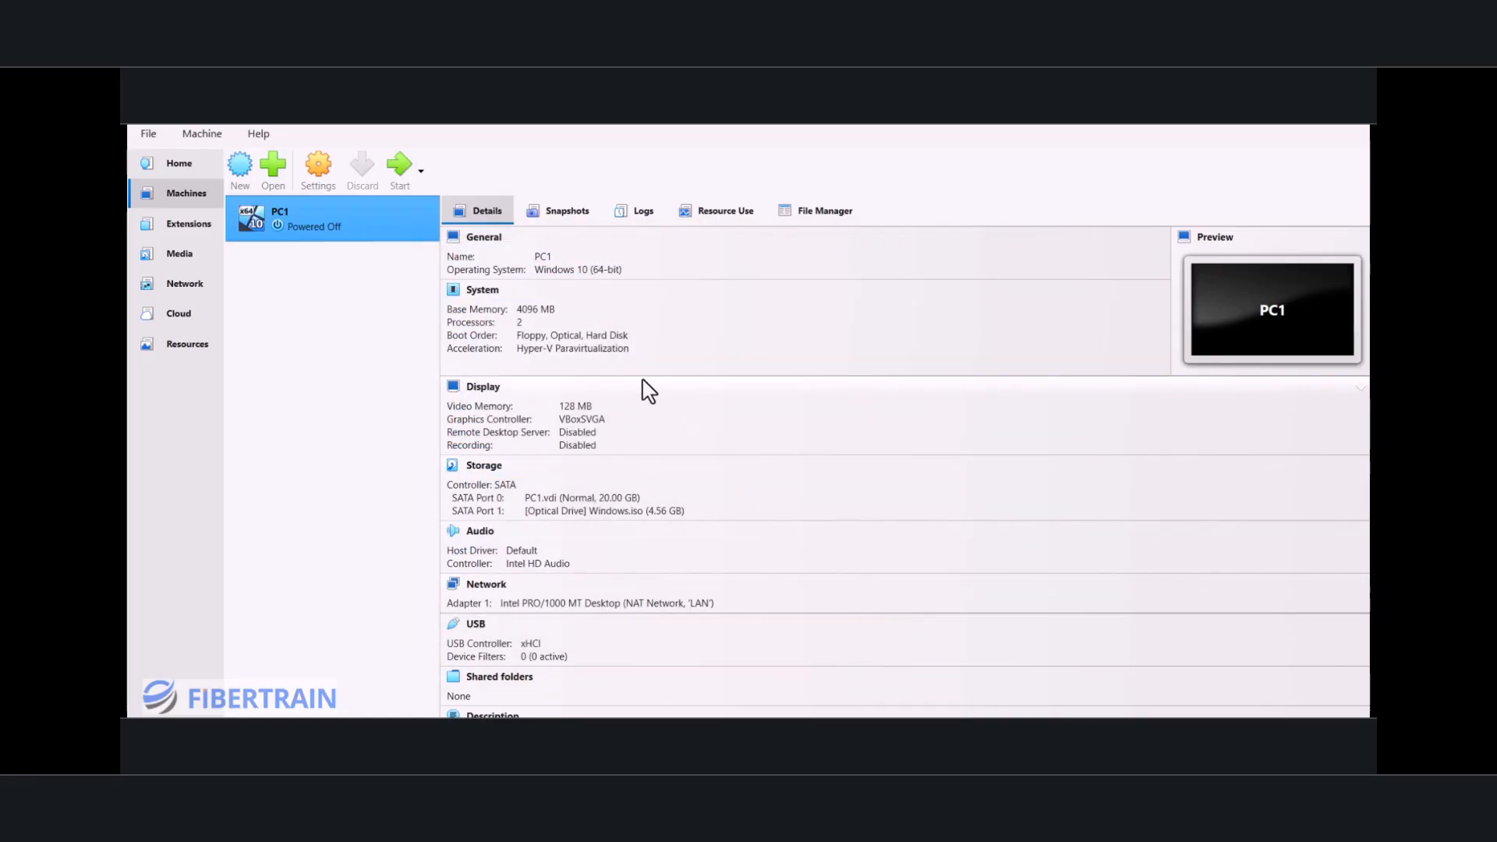
Step: Start PC1, move its window so the whole setup screen fits, and dismiss the mouse and keyboard notifications
click(400, 176)
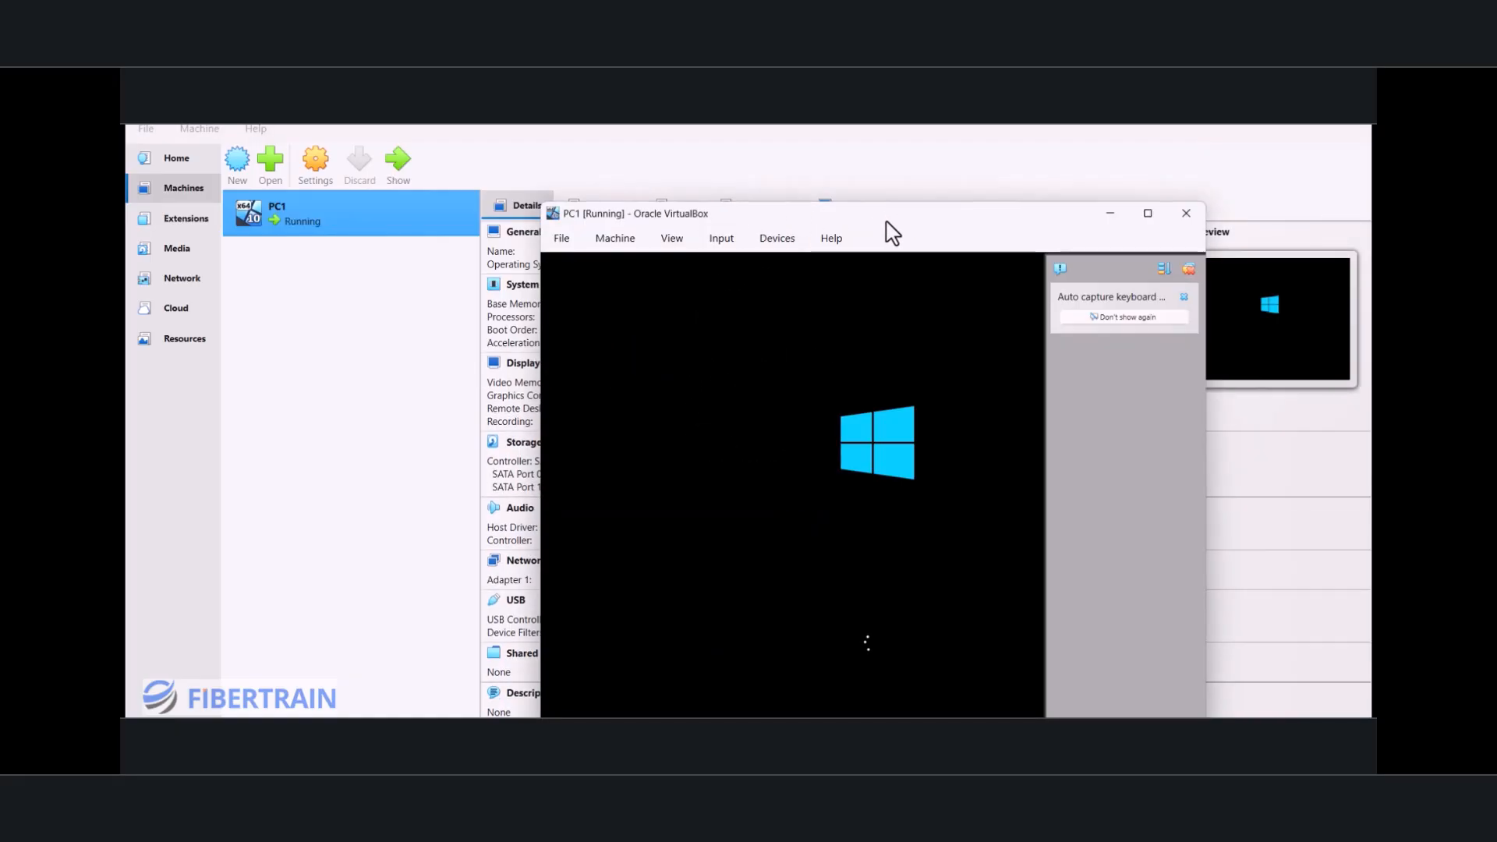
drag(885, 221, 809, 170)
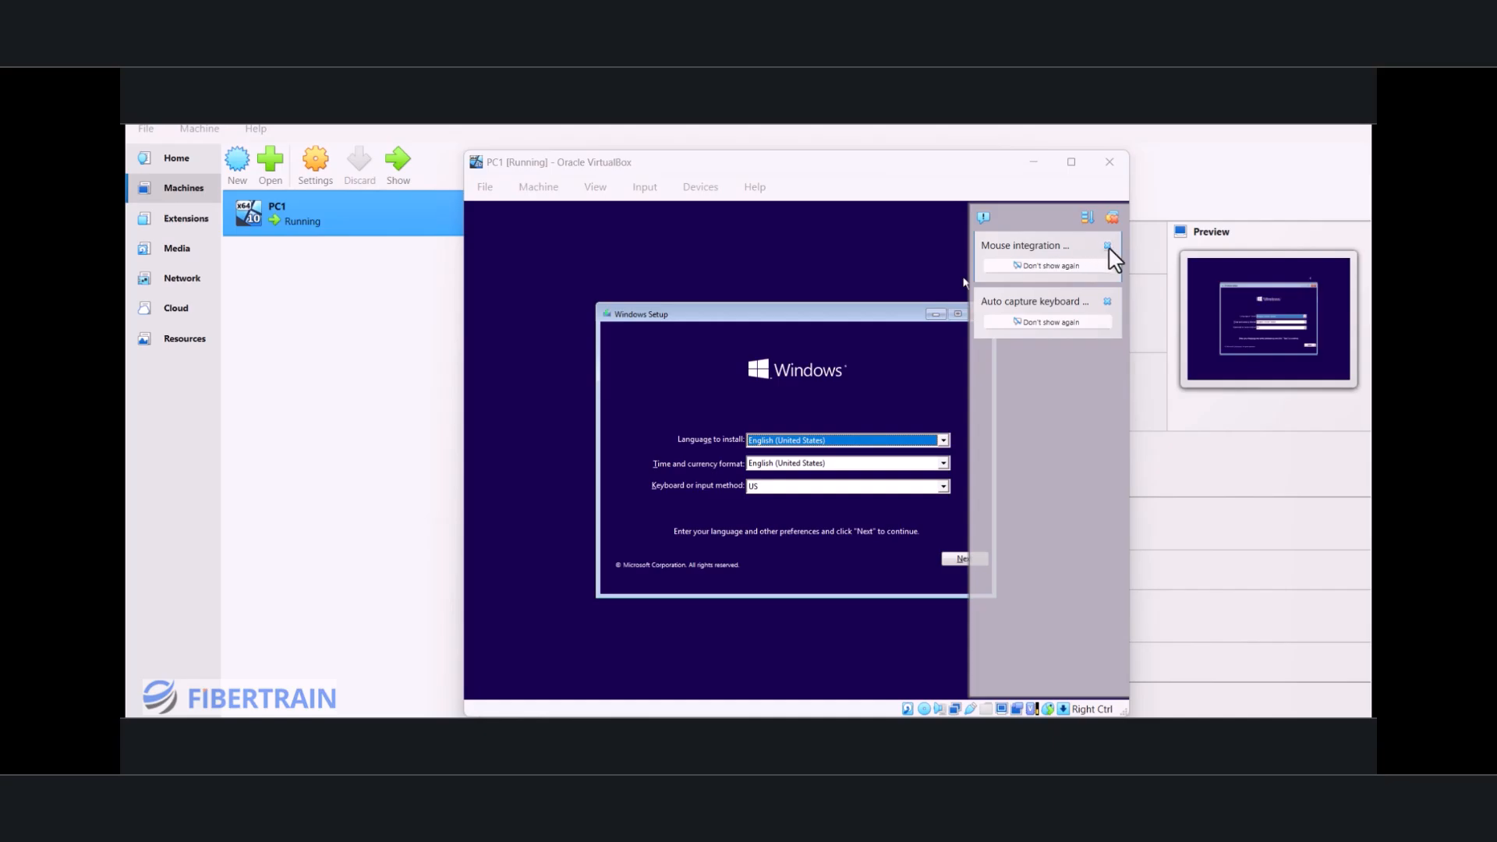
click(1108, 246)
click(1108, 245)
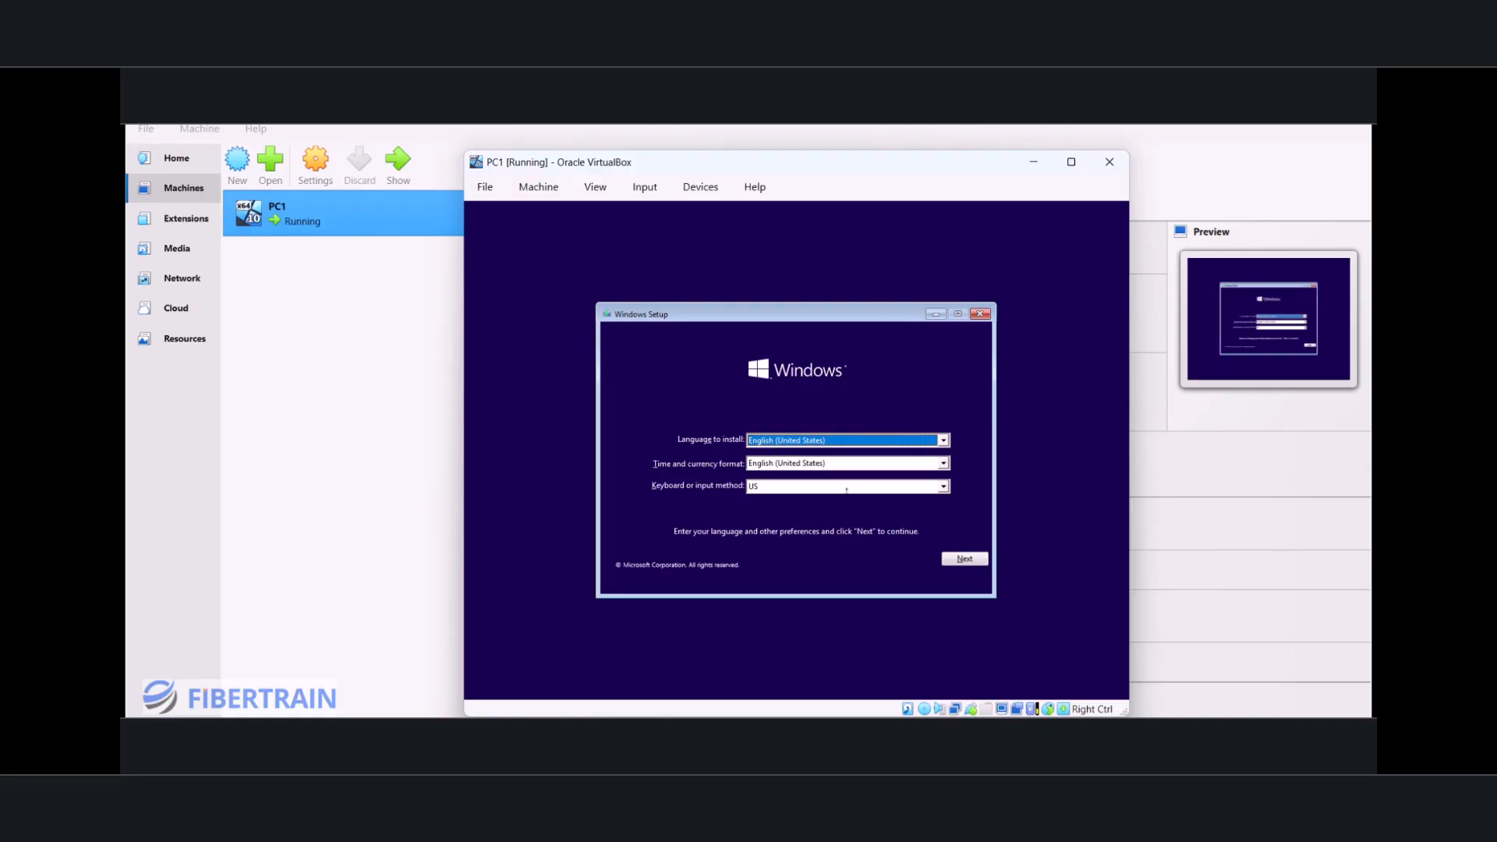
Step: Keep the default language settings in Windows Setup, skip the product key, and choose Windows 10 Pro as the operating system
click(975, 559)
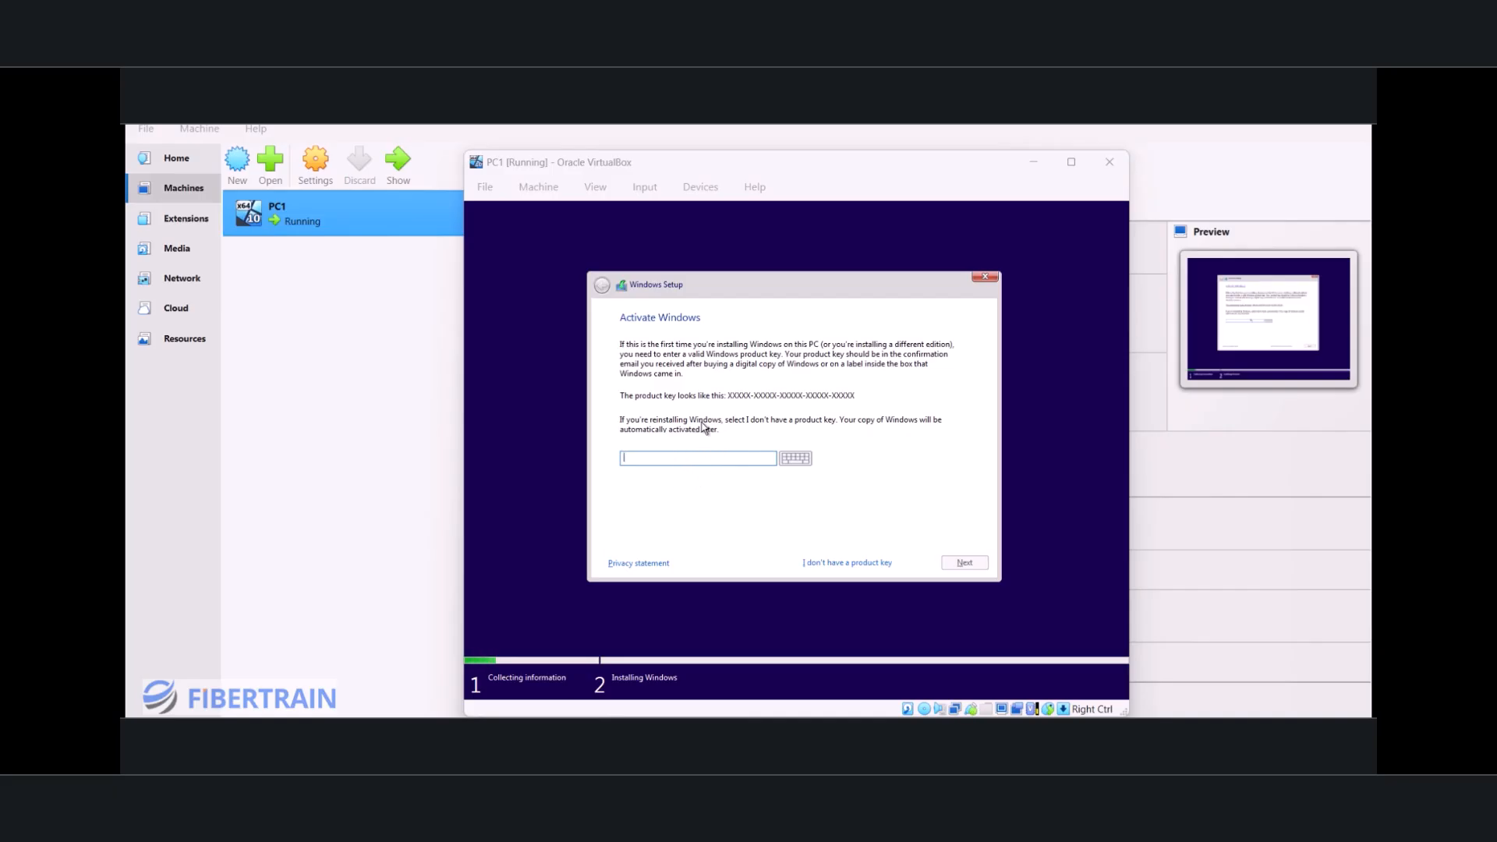
click(846, 564)
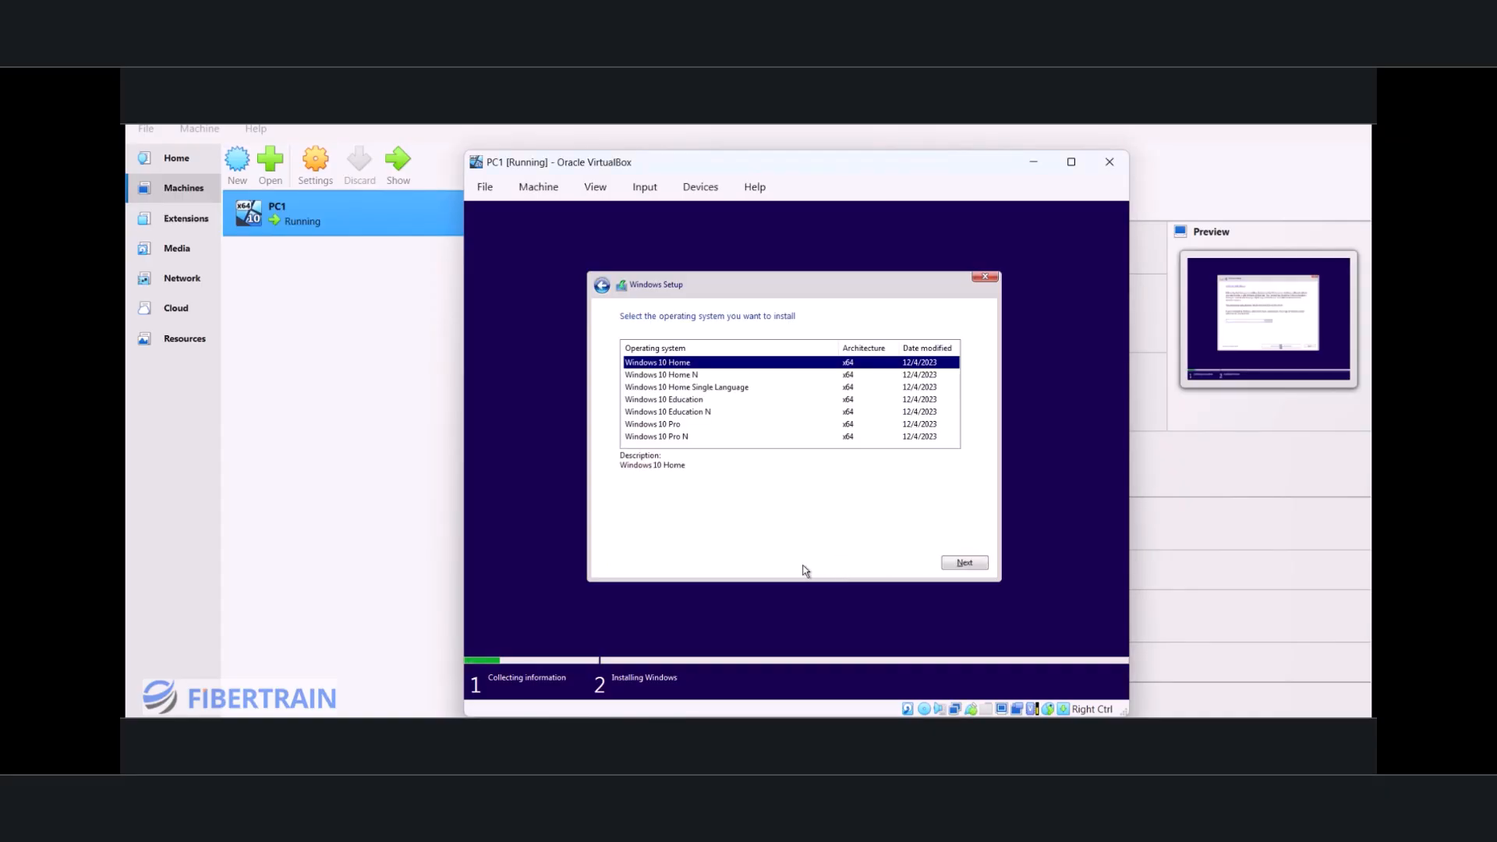
click(668, 425)
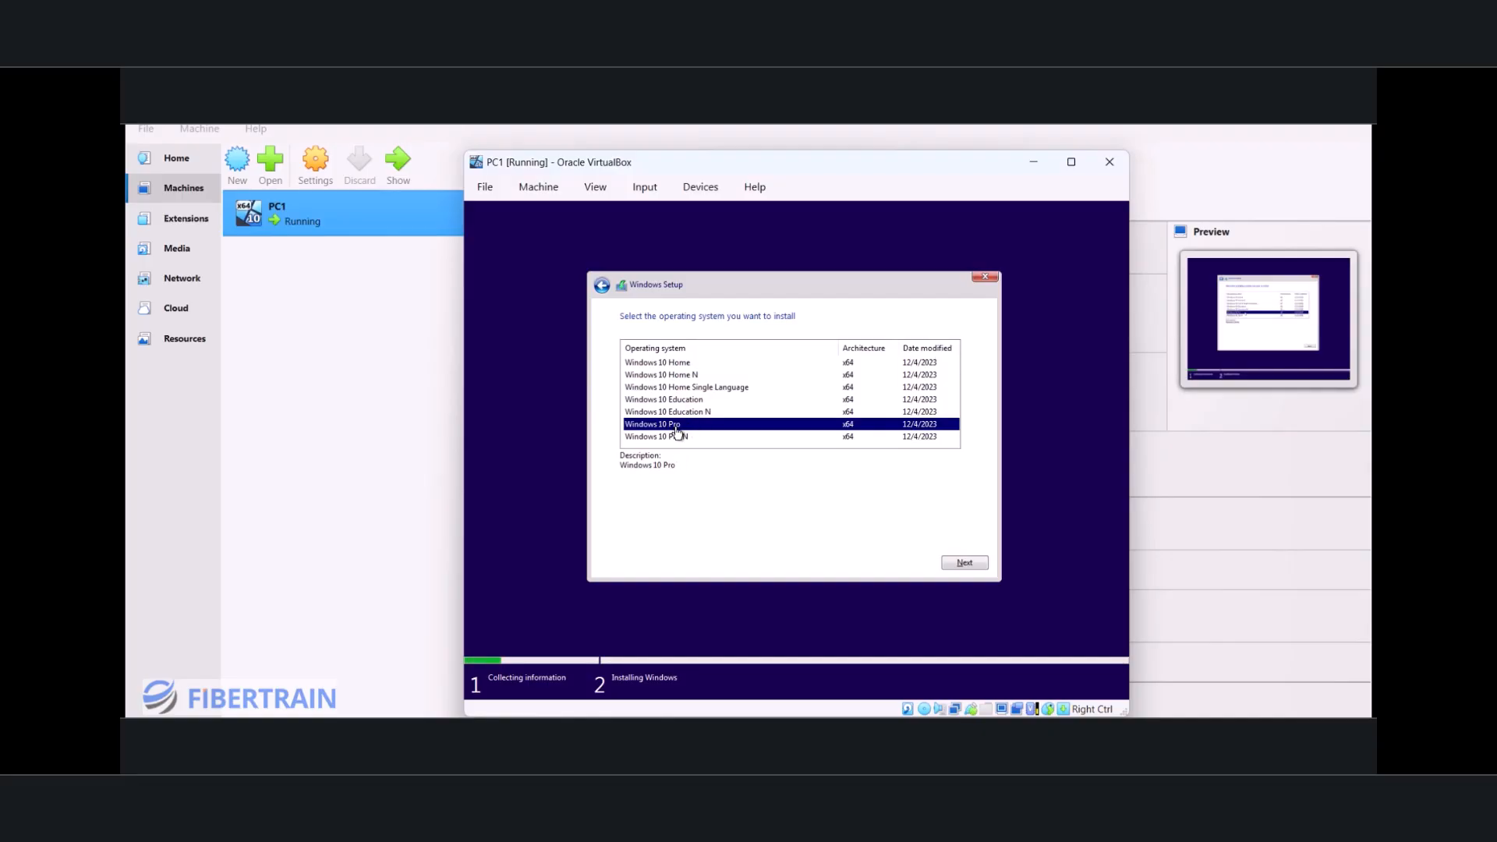
click(963, 565)
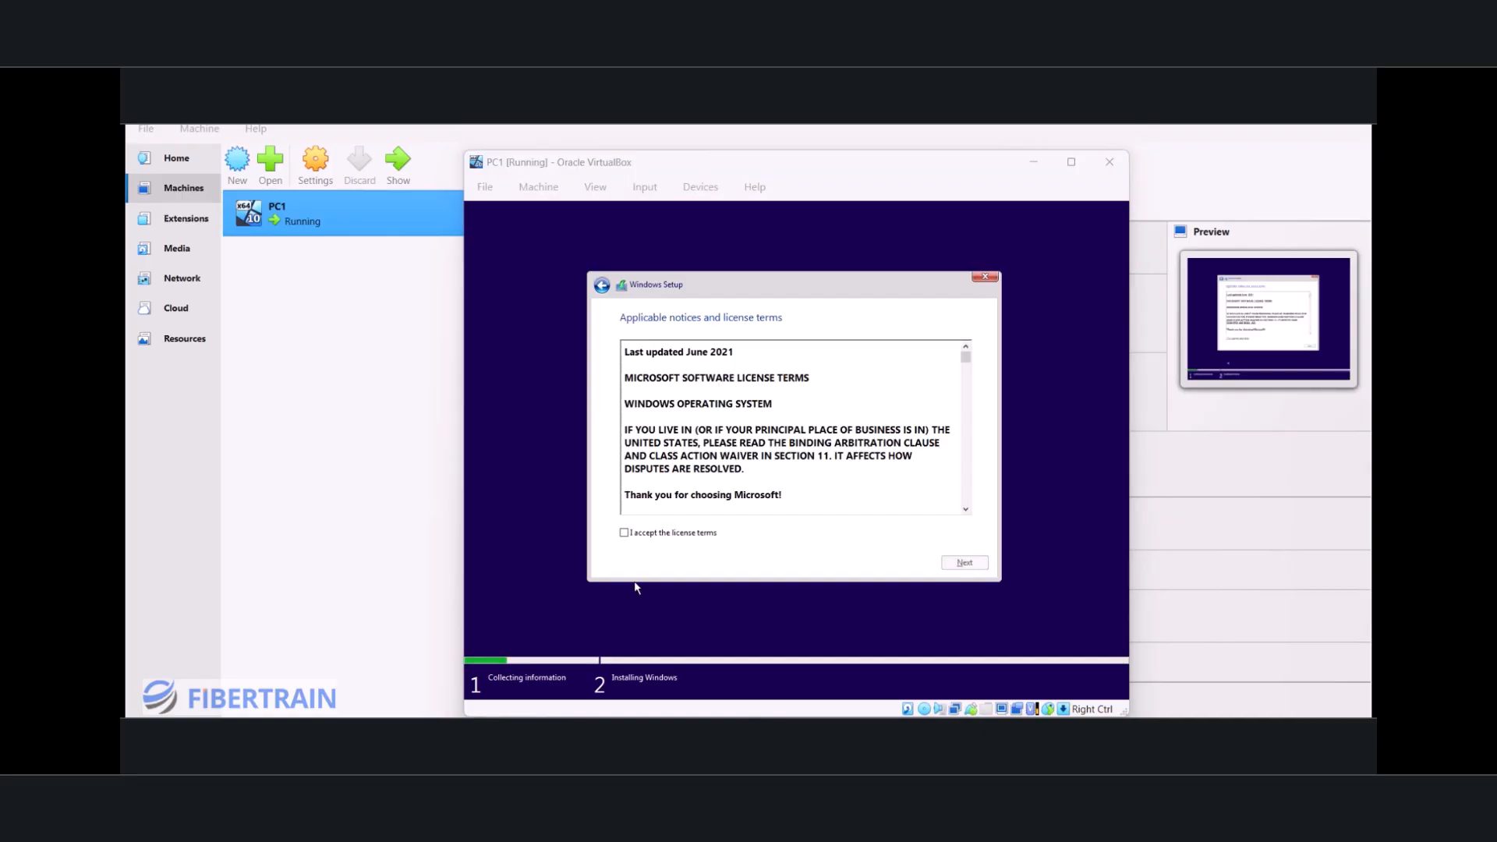
Step: Accept the license terms and start a custom, Windows-only installation on PC1's virtual disk
click(624, 535)
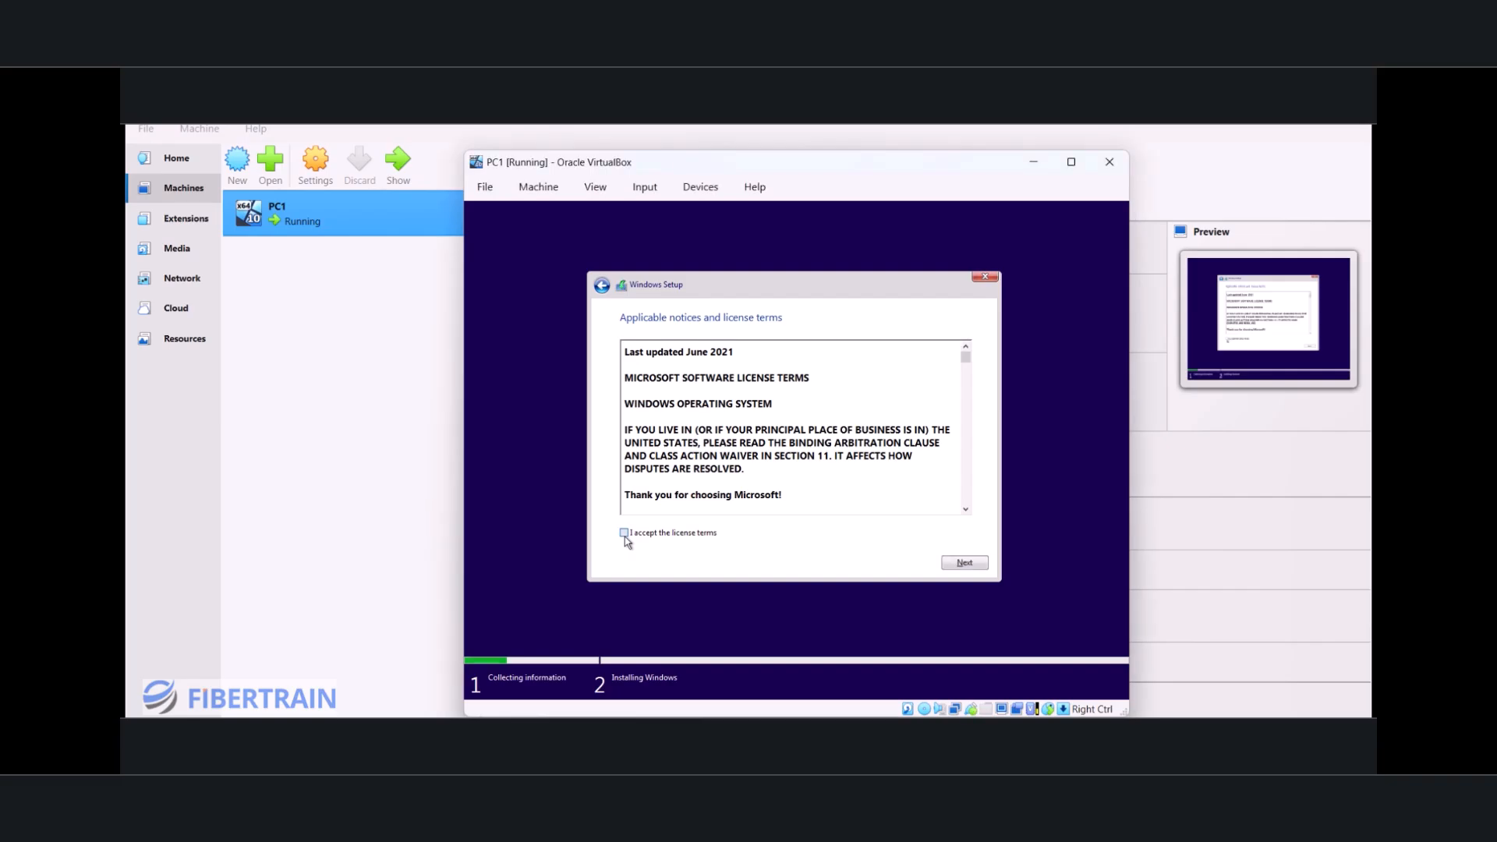
click(965, 565)
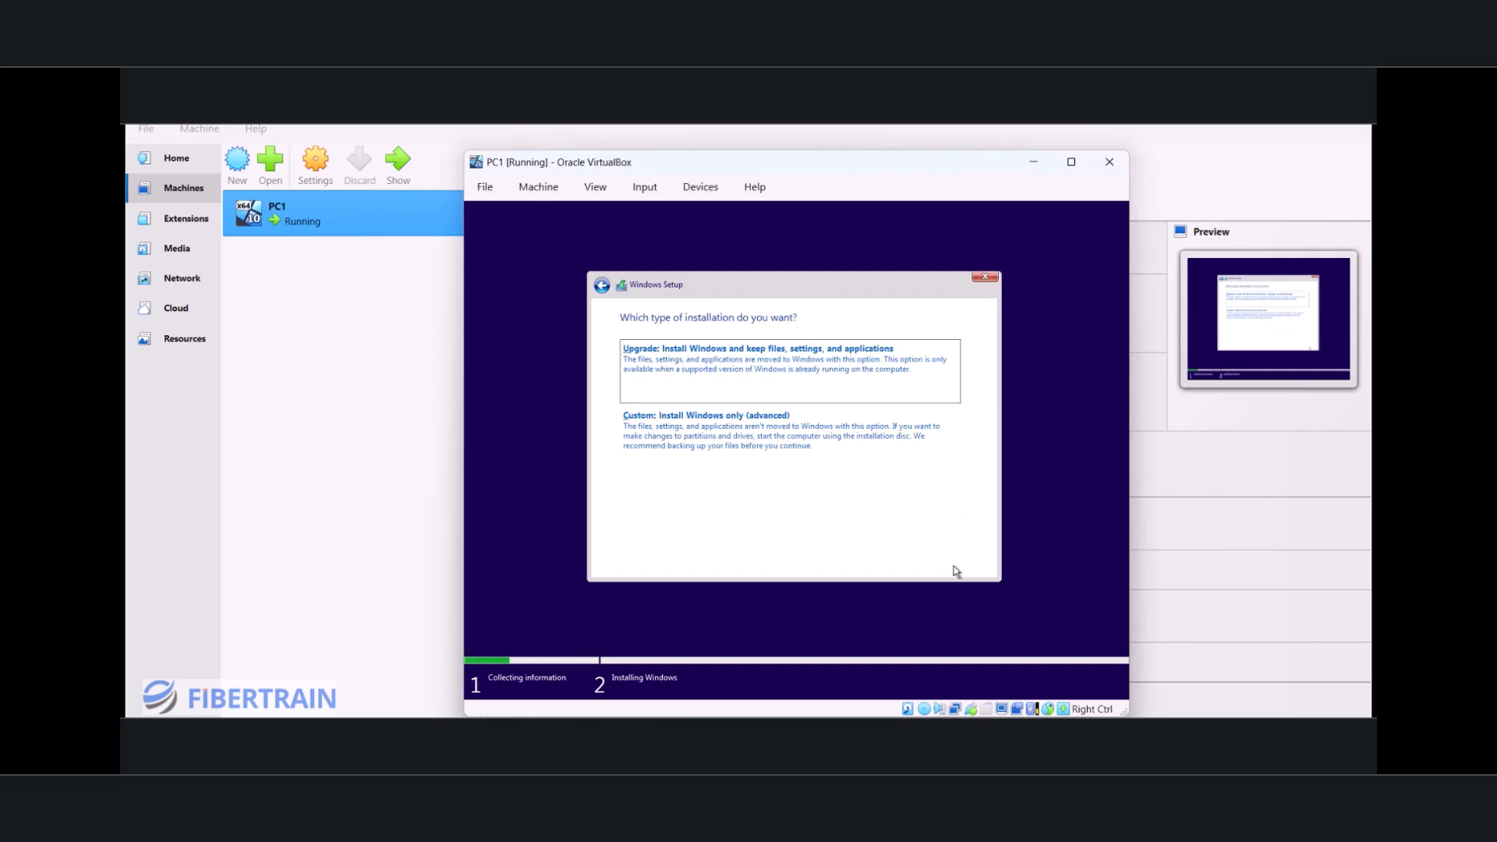
click(691, 439)
click(967, 565)
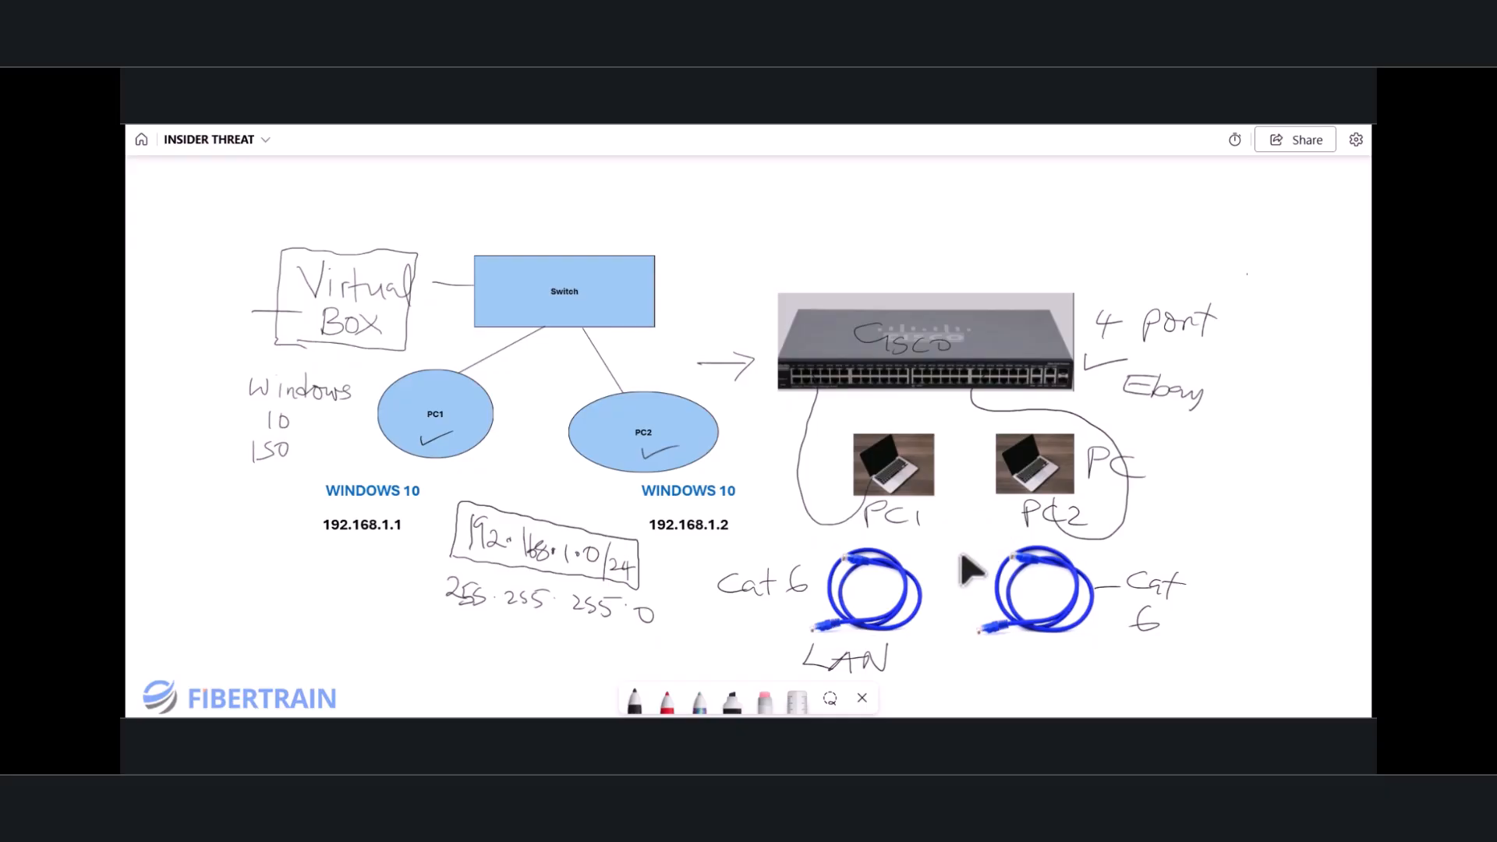
Step: Switch to the VirtualBox manager and start a new virtual machine named PC2
key(alt+Tab)
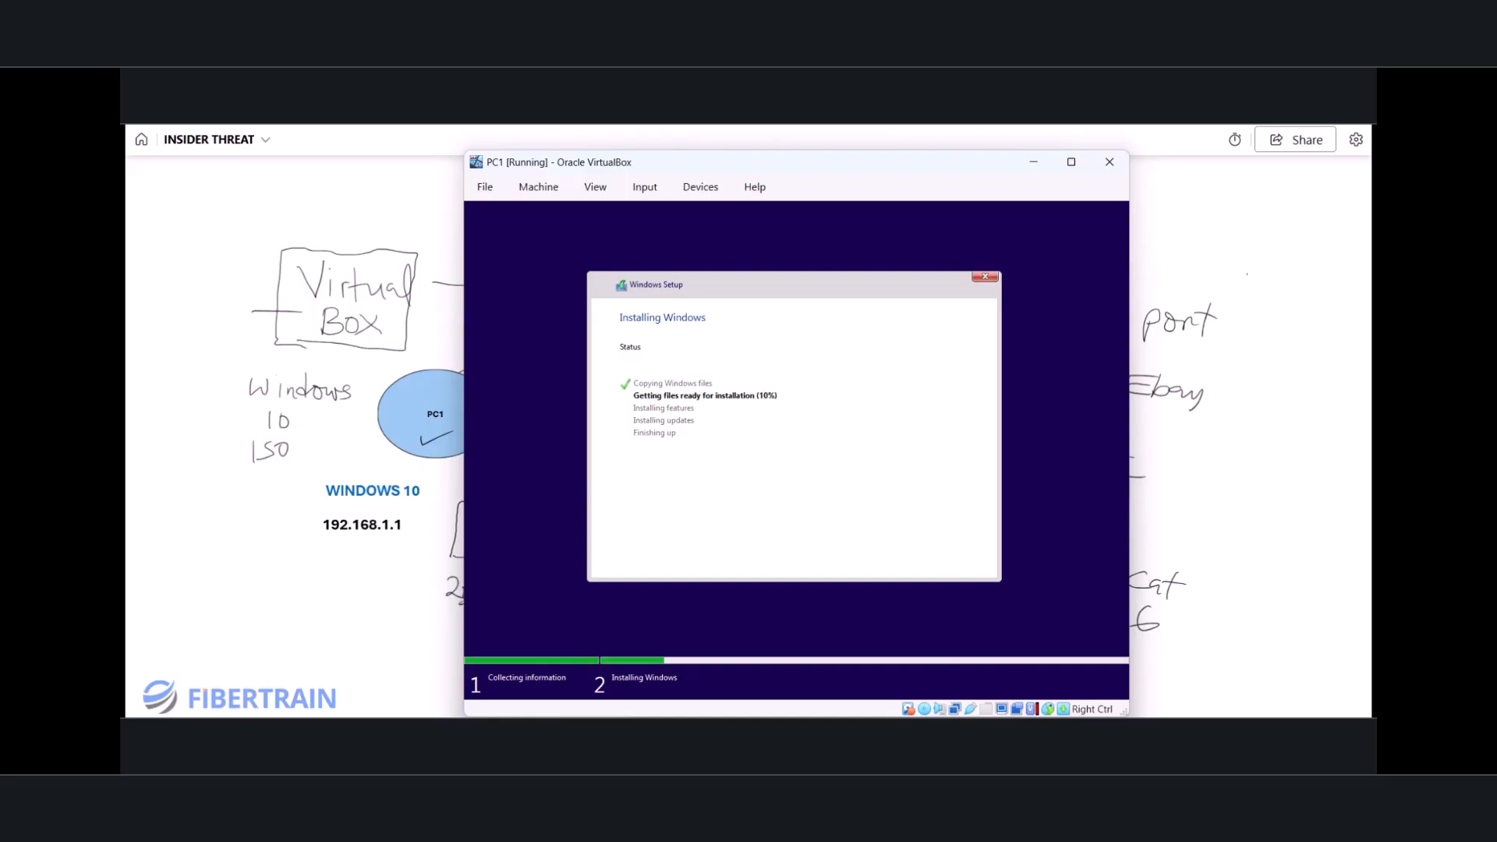
key(alt+Tab)
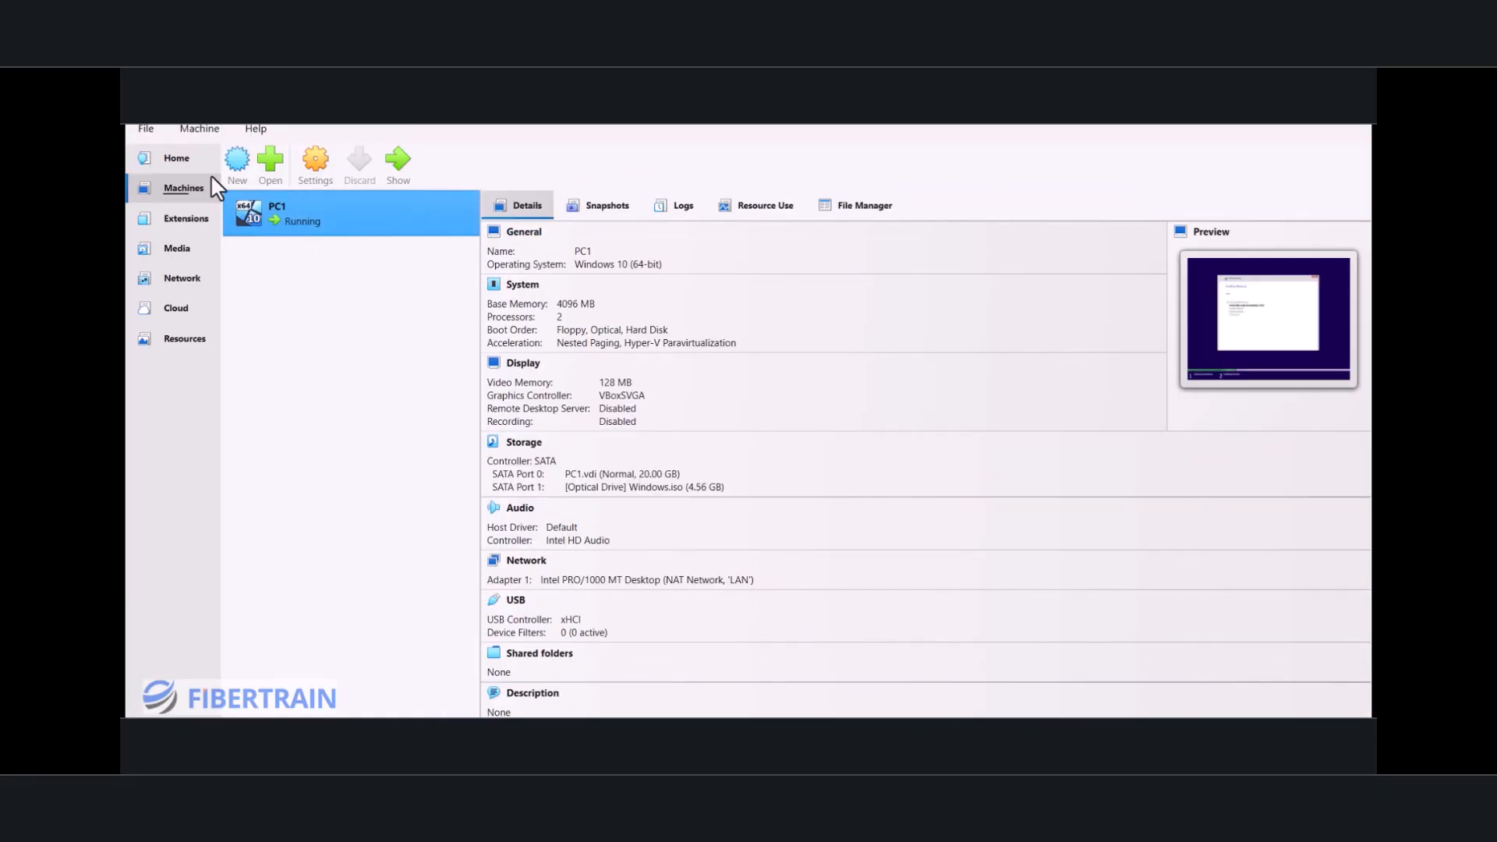
click(237, 161)
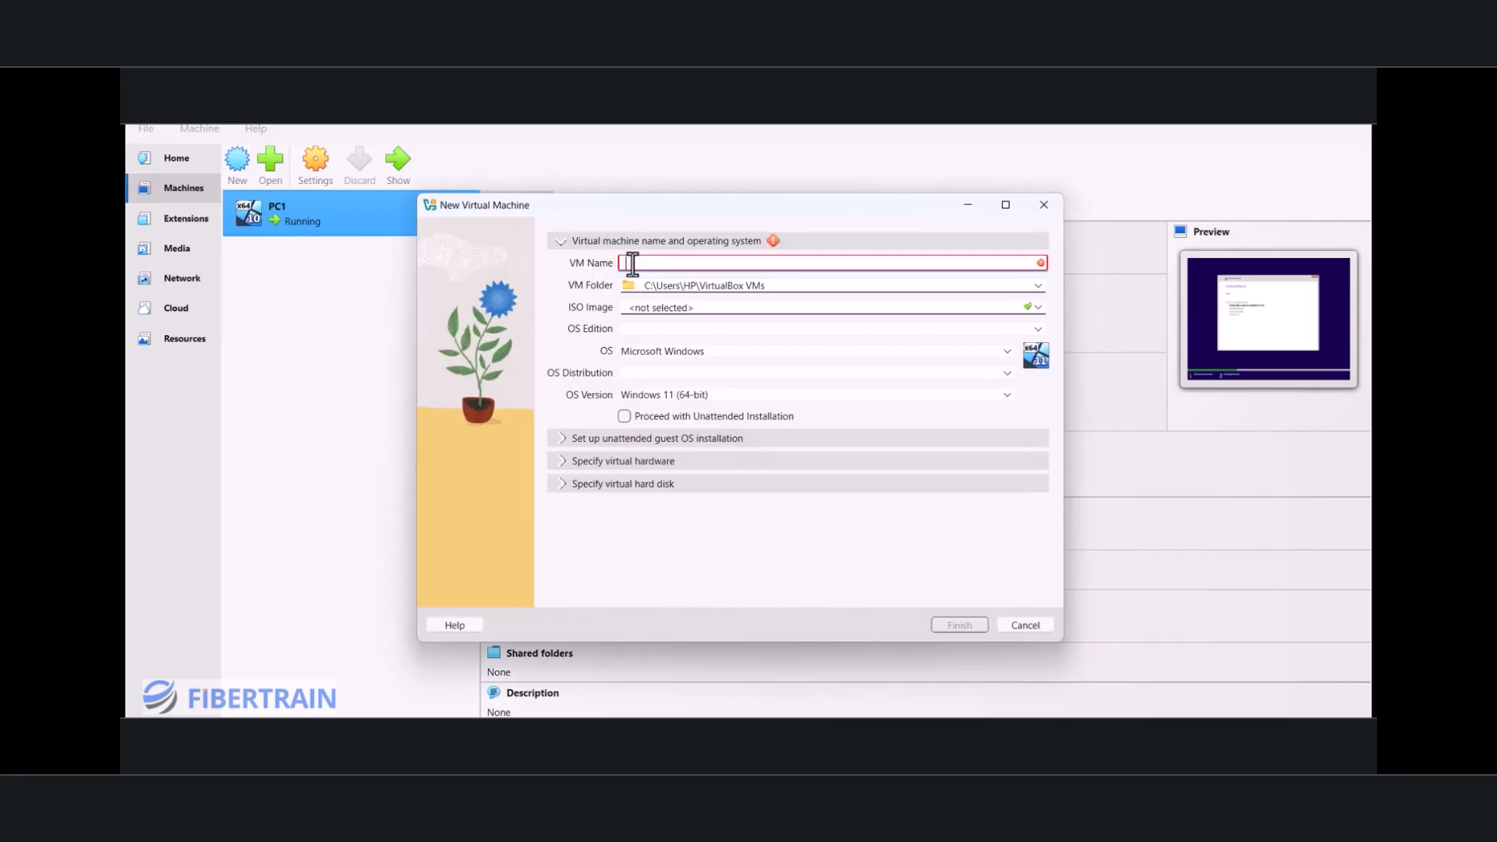
text(PC2)
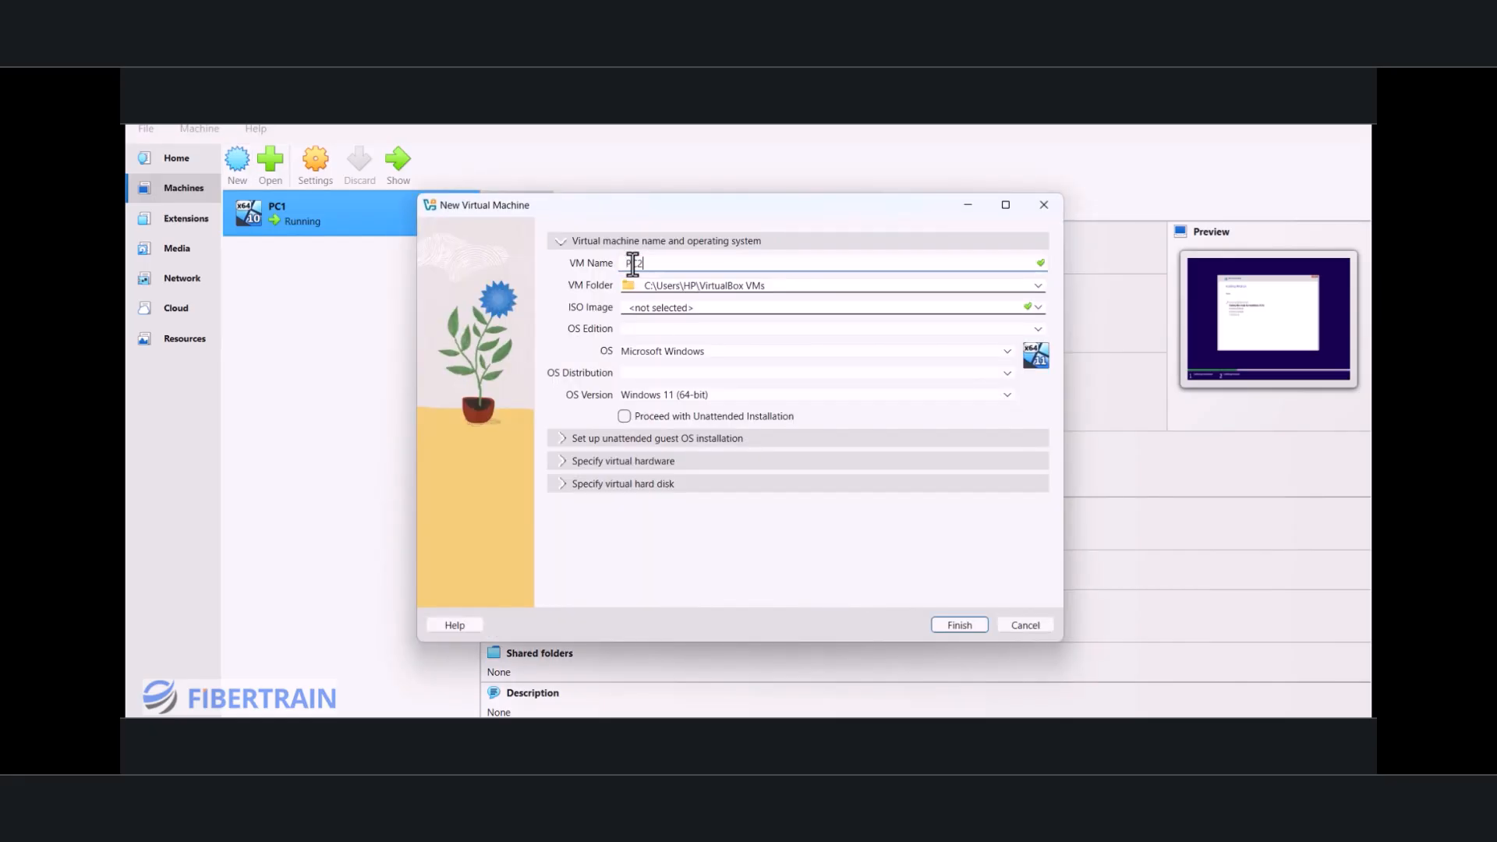
Step: Use Windows.iso from the Desktop as PC2's ISO image and turn off unattended installation
click(1030, 308)
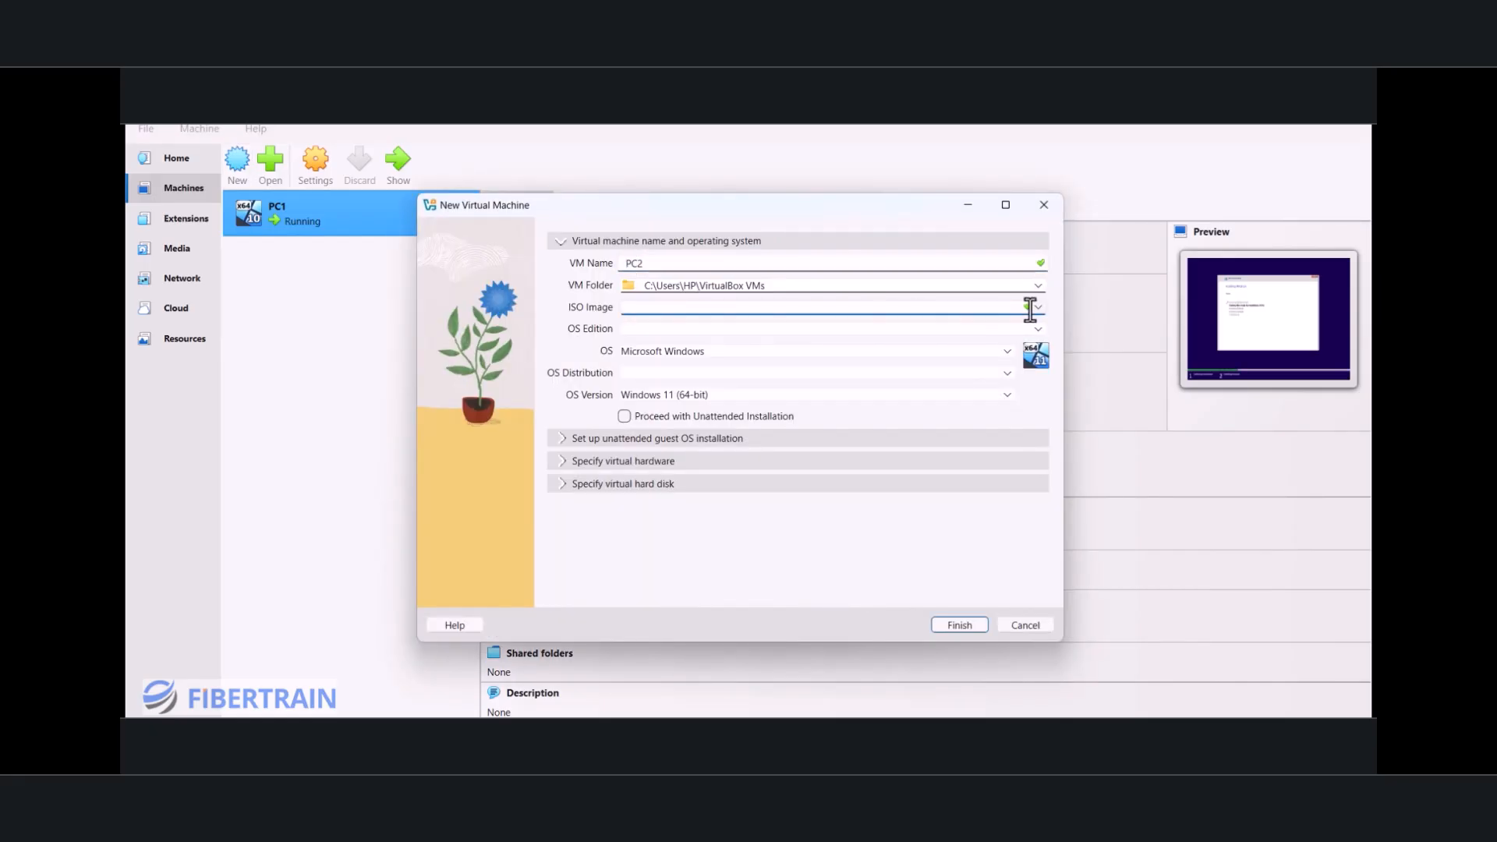
click(1039, 308)
click(656, 340)
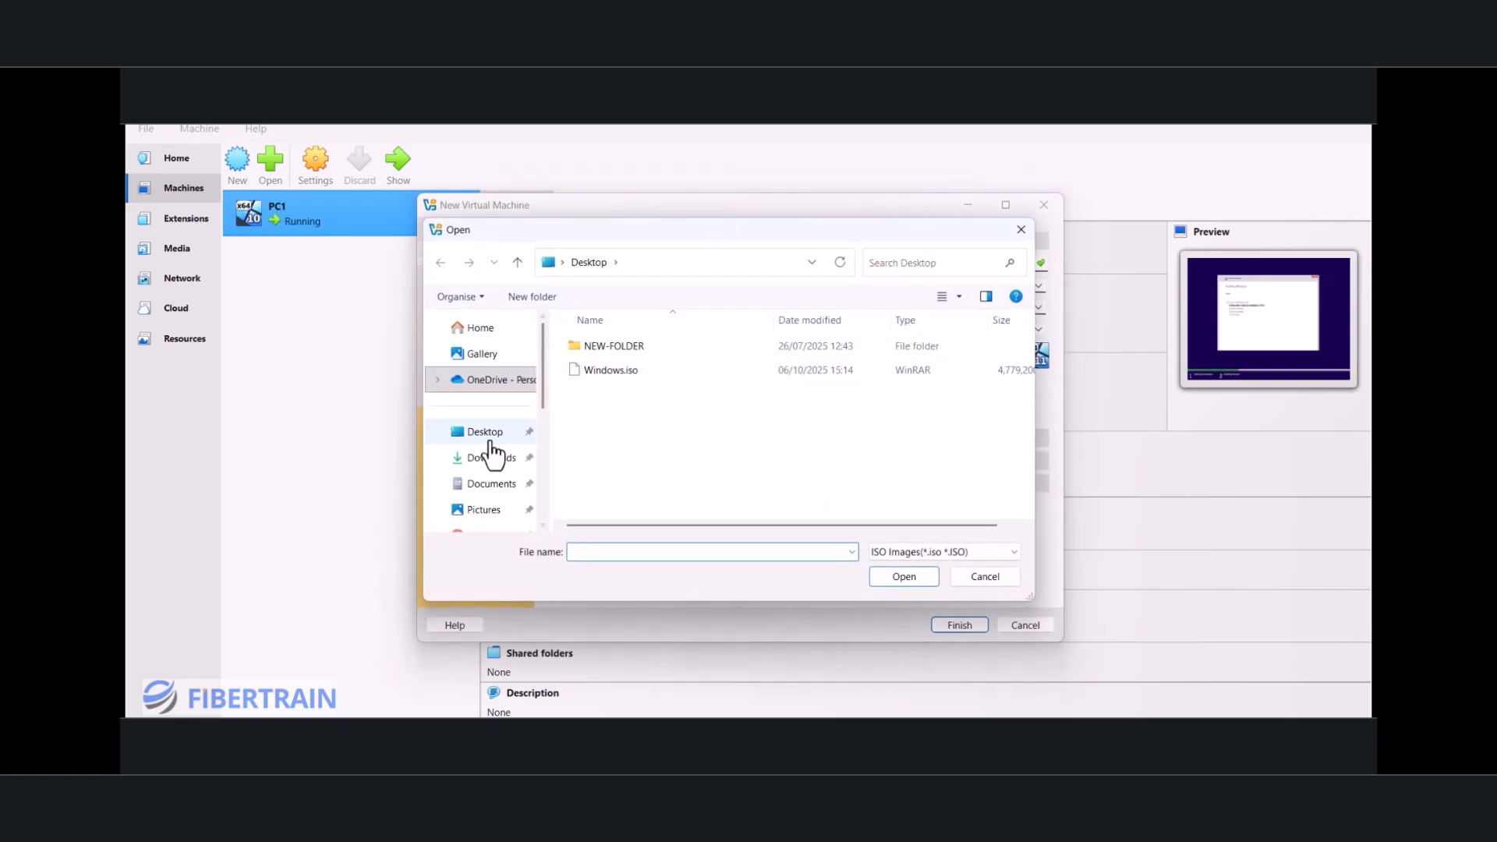
click(485, 435)
click(622, 372)
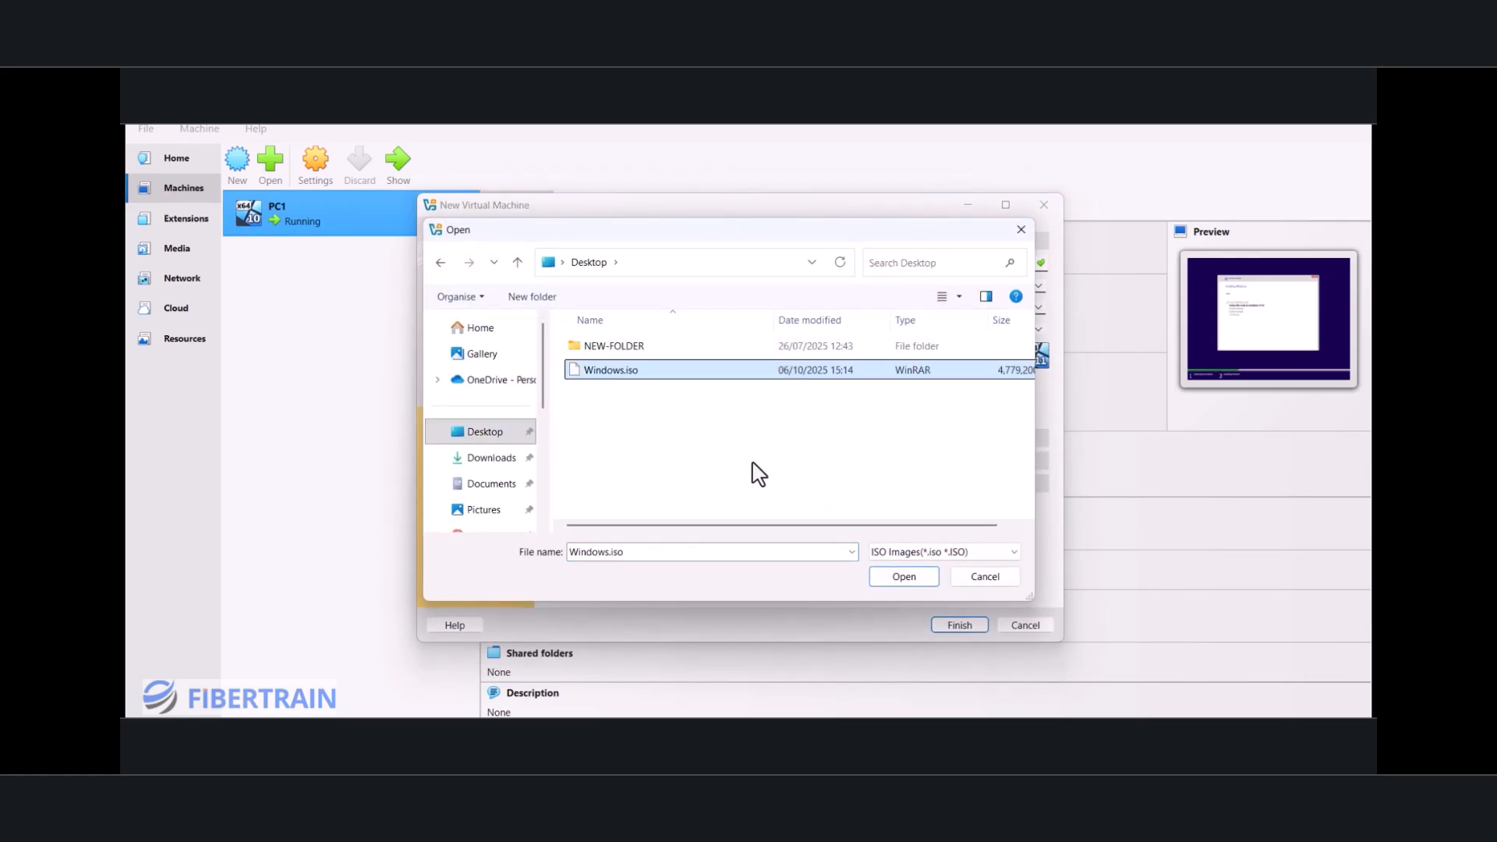
click(906, 583)
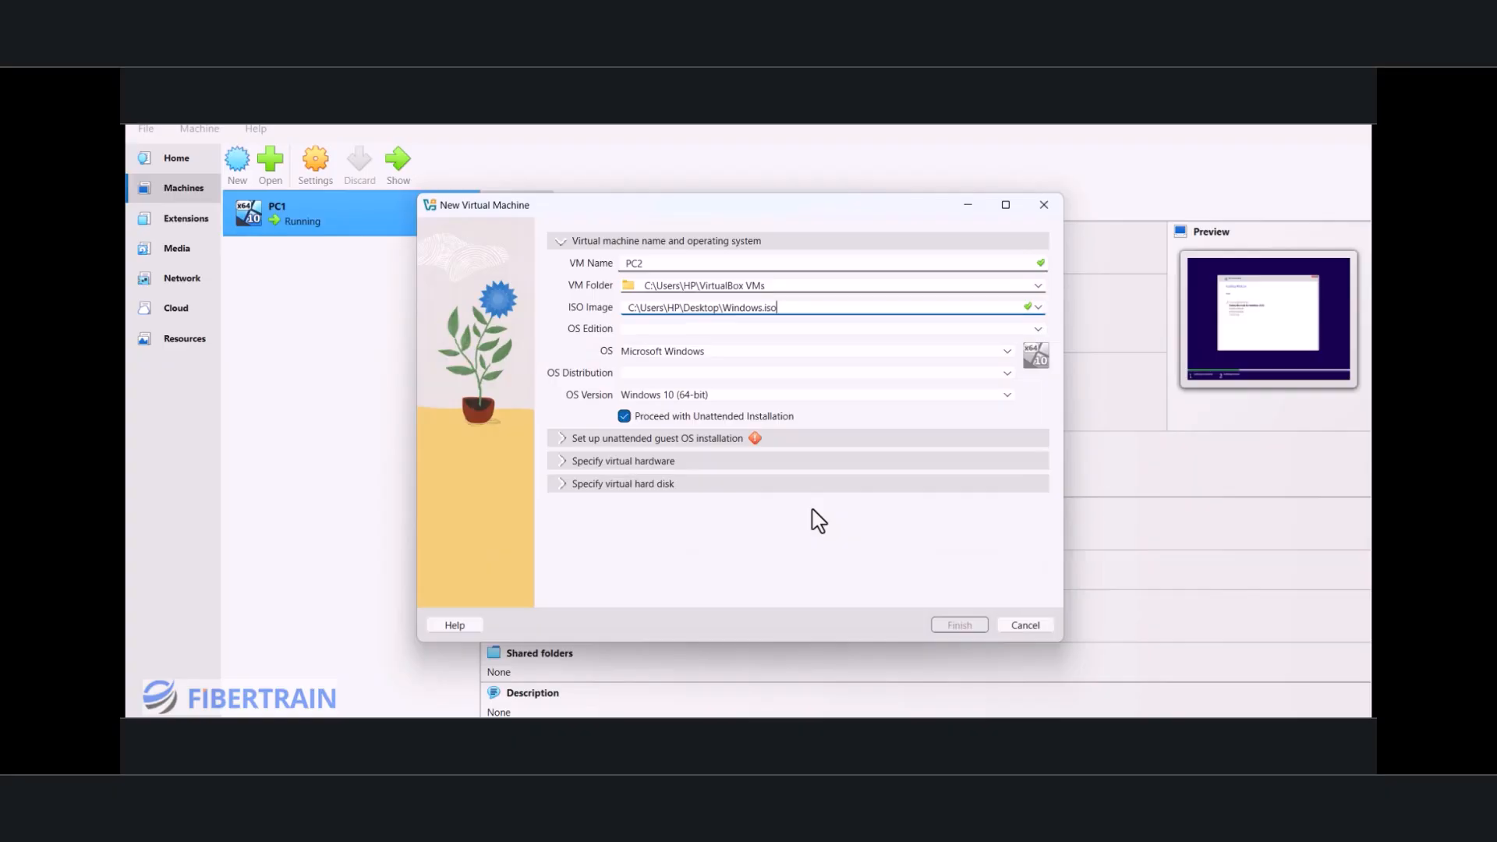
click(624, 416)
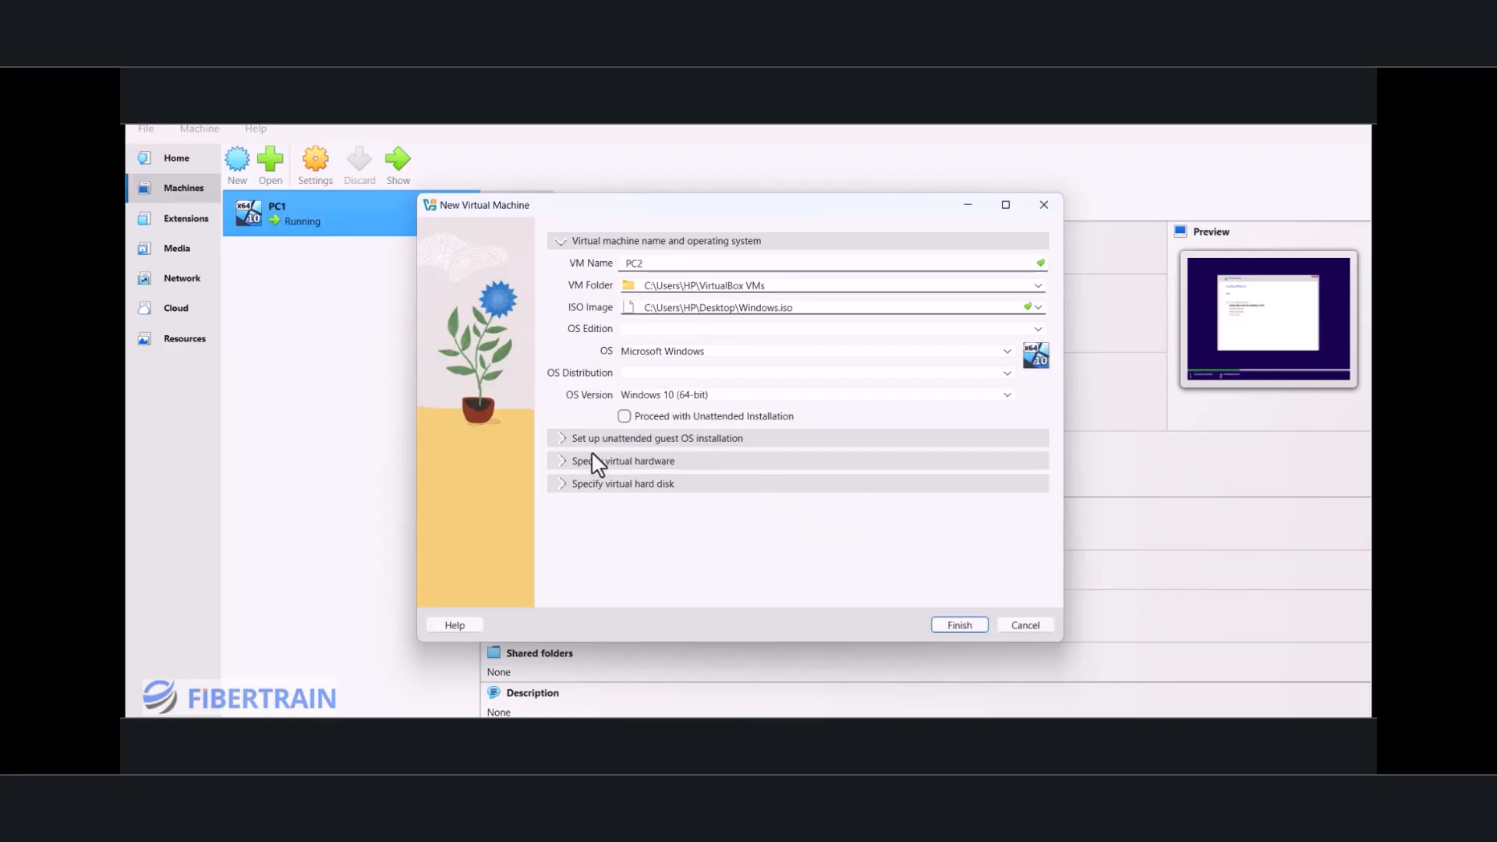
Step: Set PC2's virtual hardware to 4096 MB of base memory and 2 CPUs
click(559, 464)
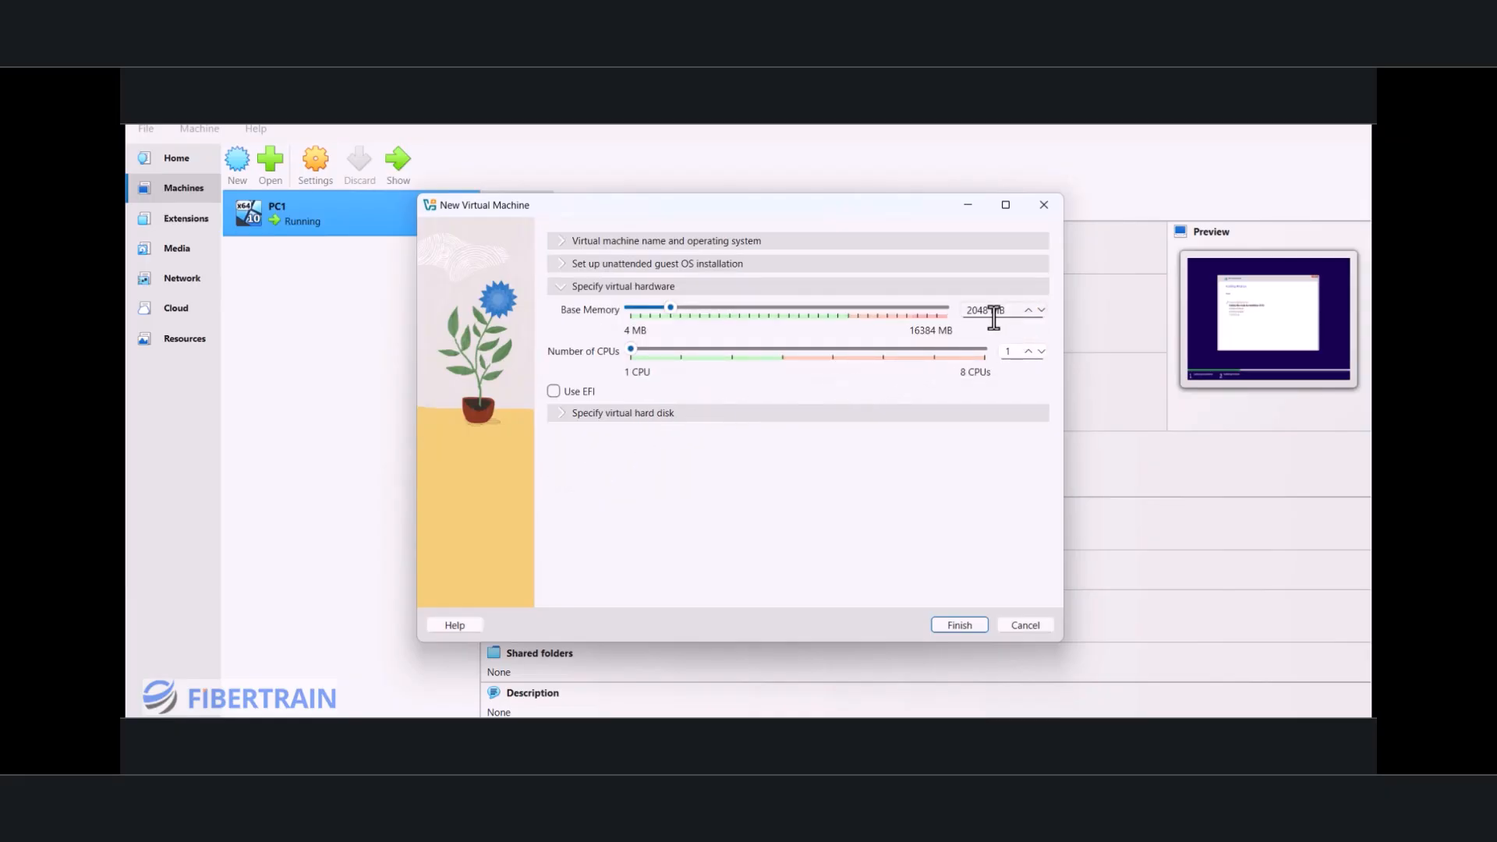
drag(988, 309, 955, 312)
text(4096)
click(1028, 351)
Step: Set PC2's new virtual hard disk size to 20 GB and finish creating the machine
click(576, 413)
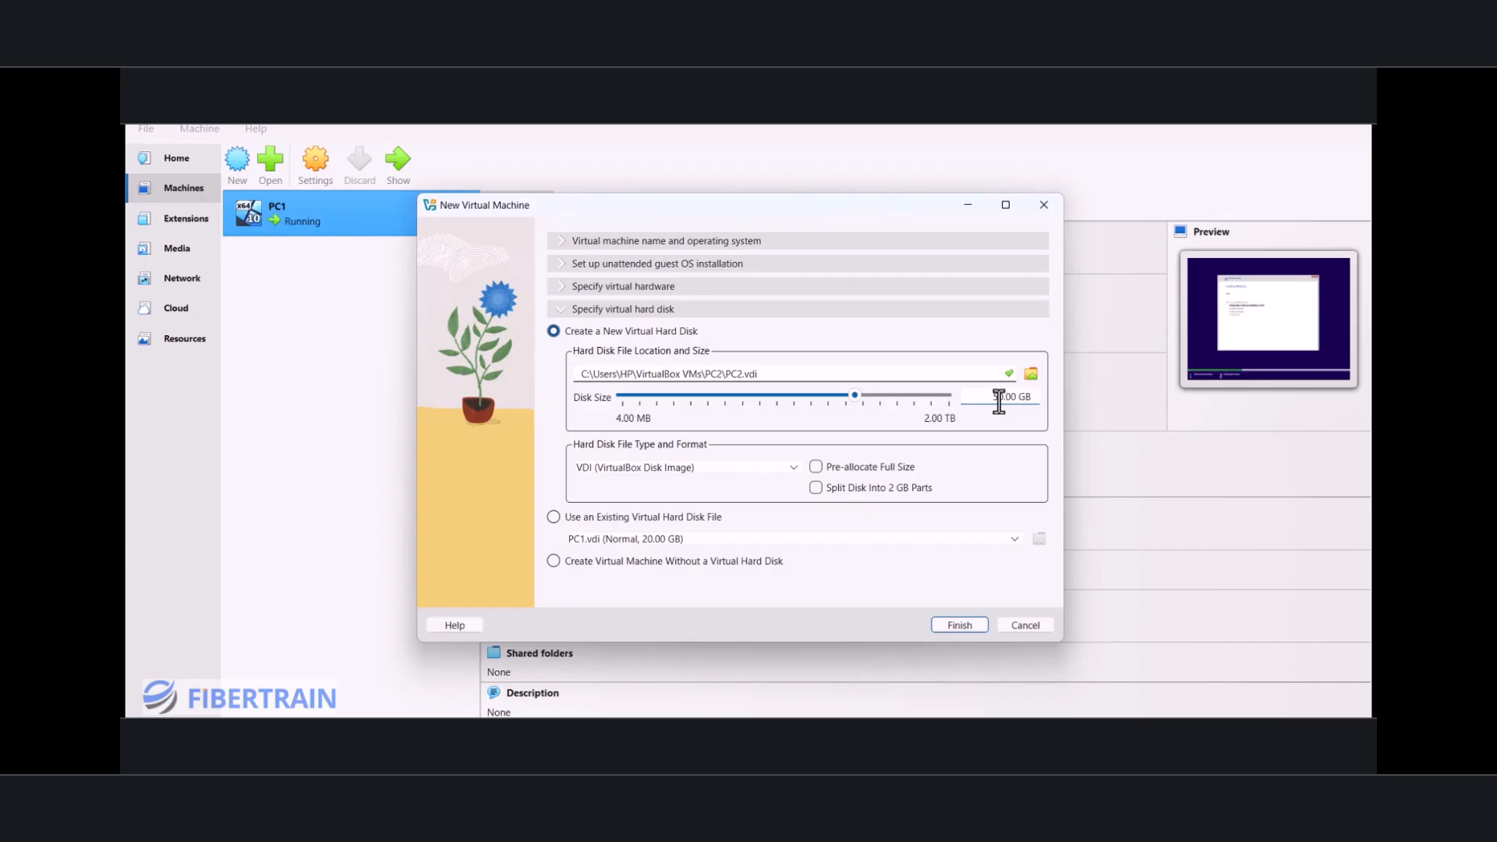
key(BackSpace)
text(2)
click(961, 624)
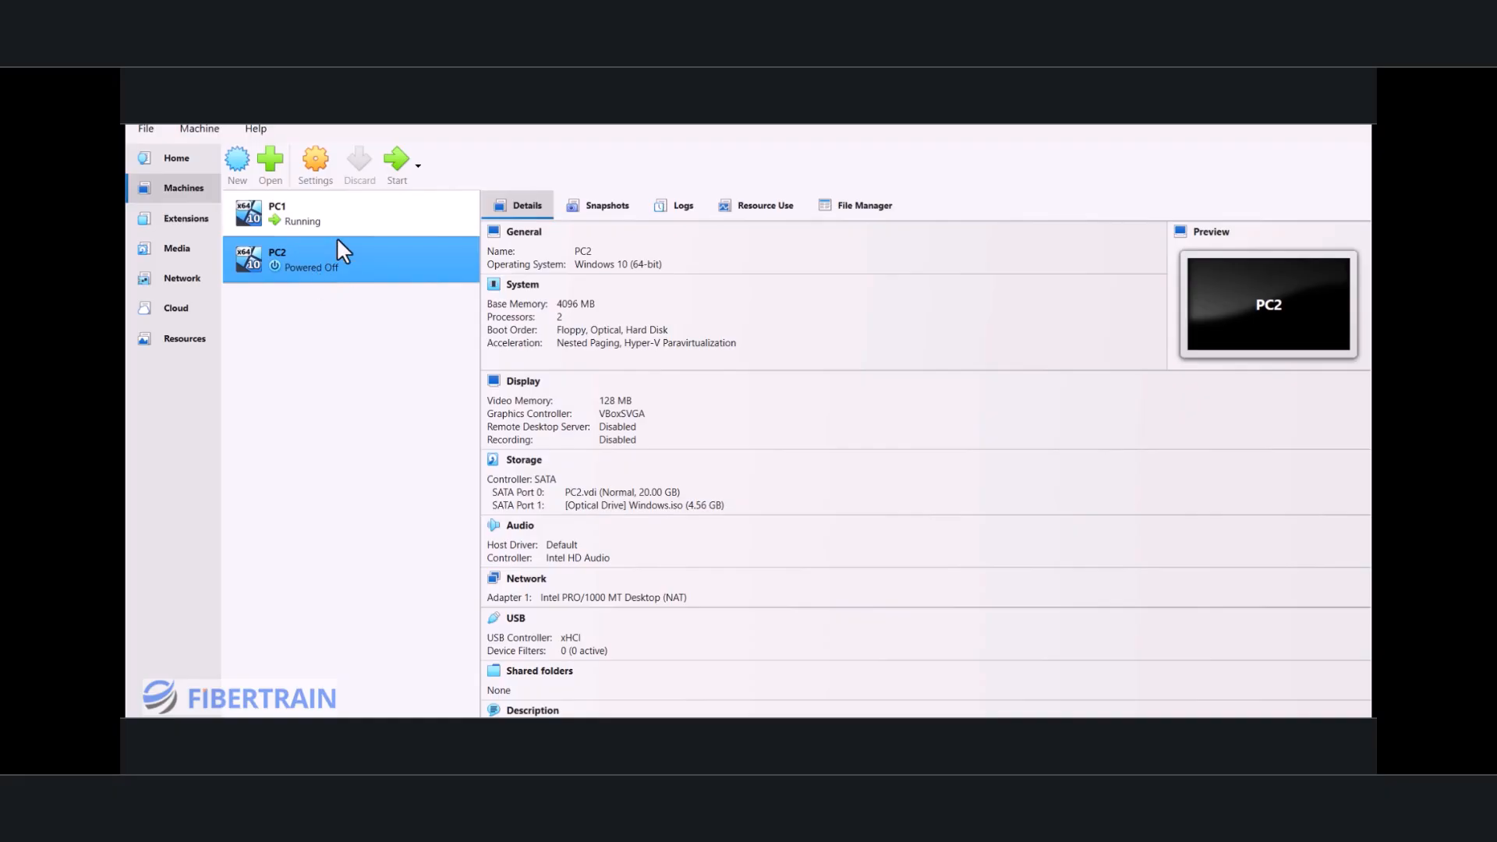
Step: Attach PC2's network Adapter 1 to the NAT Network named LAN and save the machine's settings
click(321, 170)
click(496, 456)
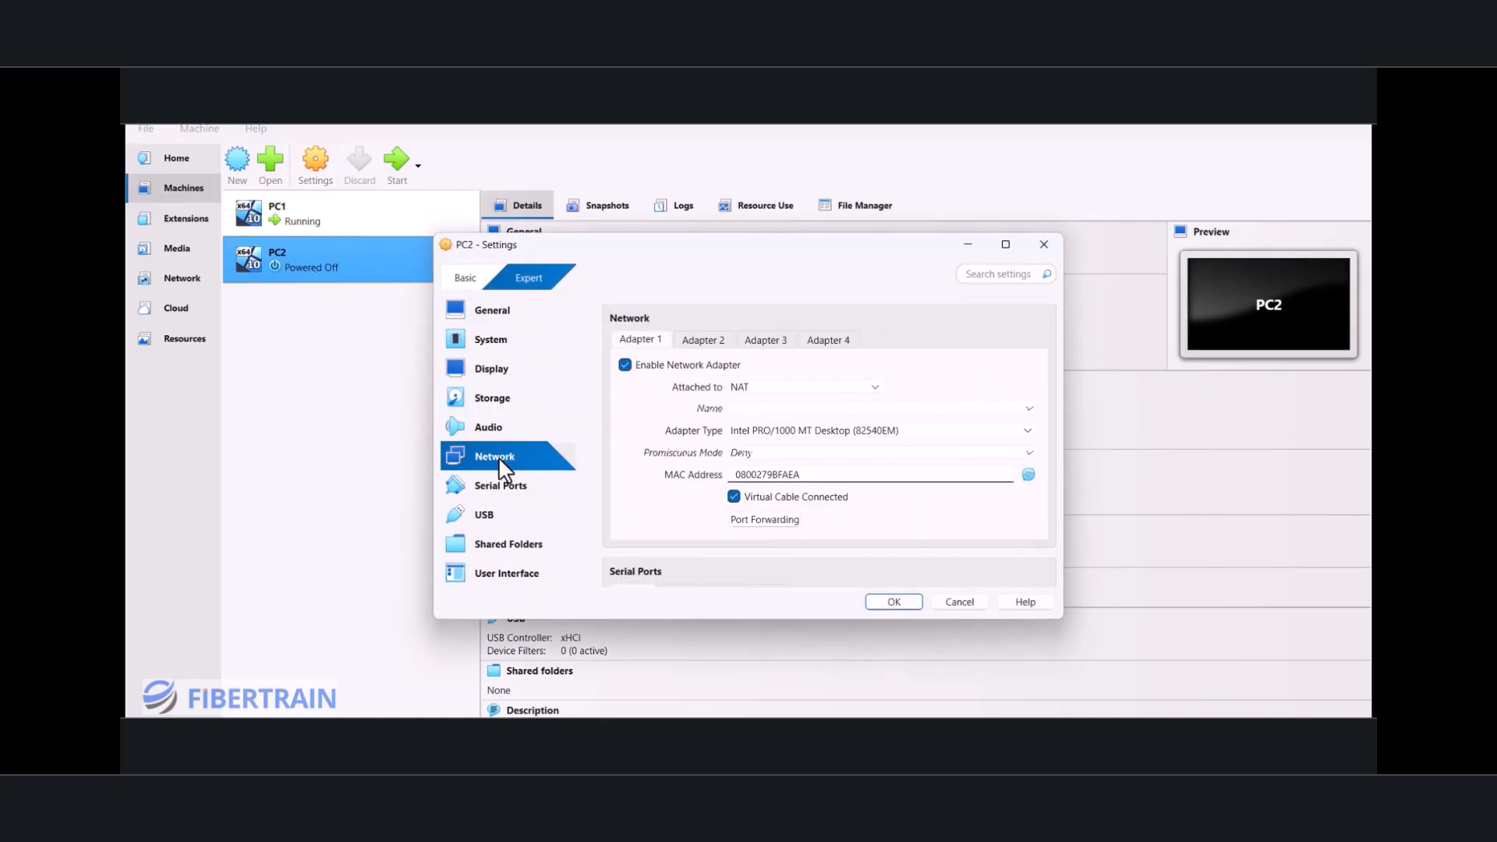
click(779, 380)
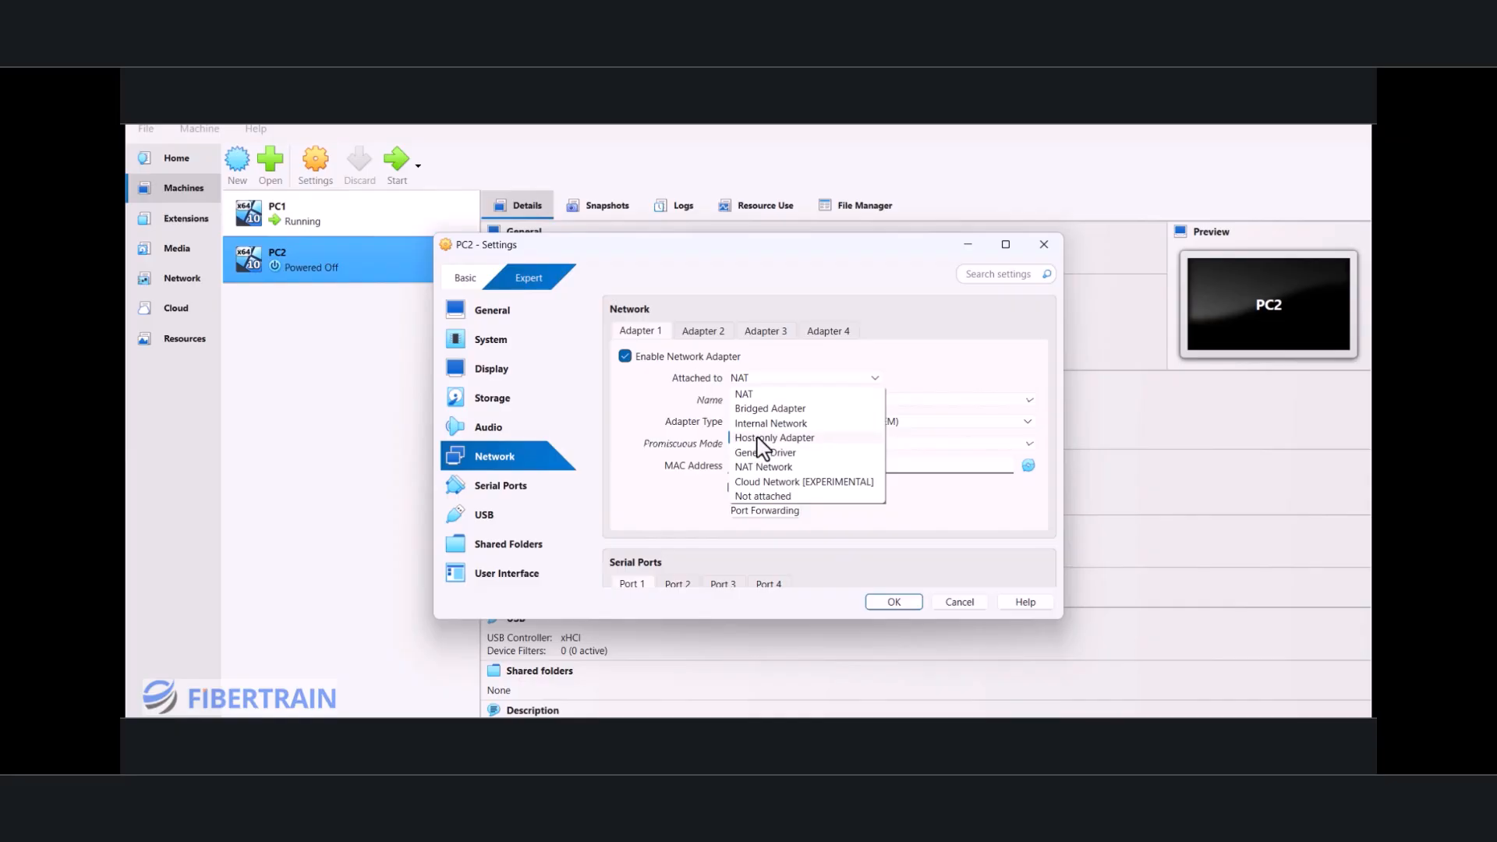
click(770, 468)
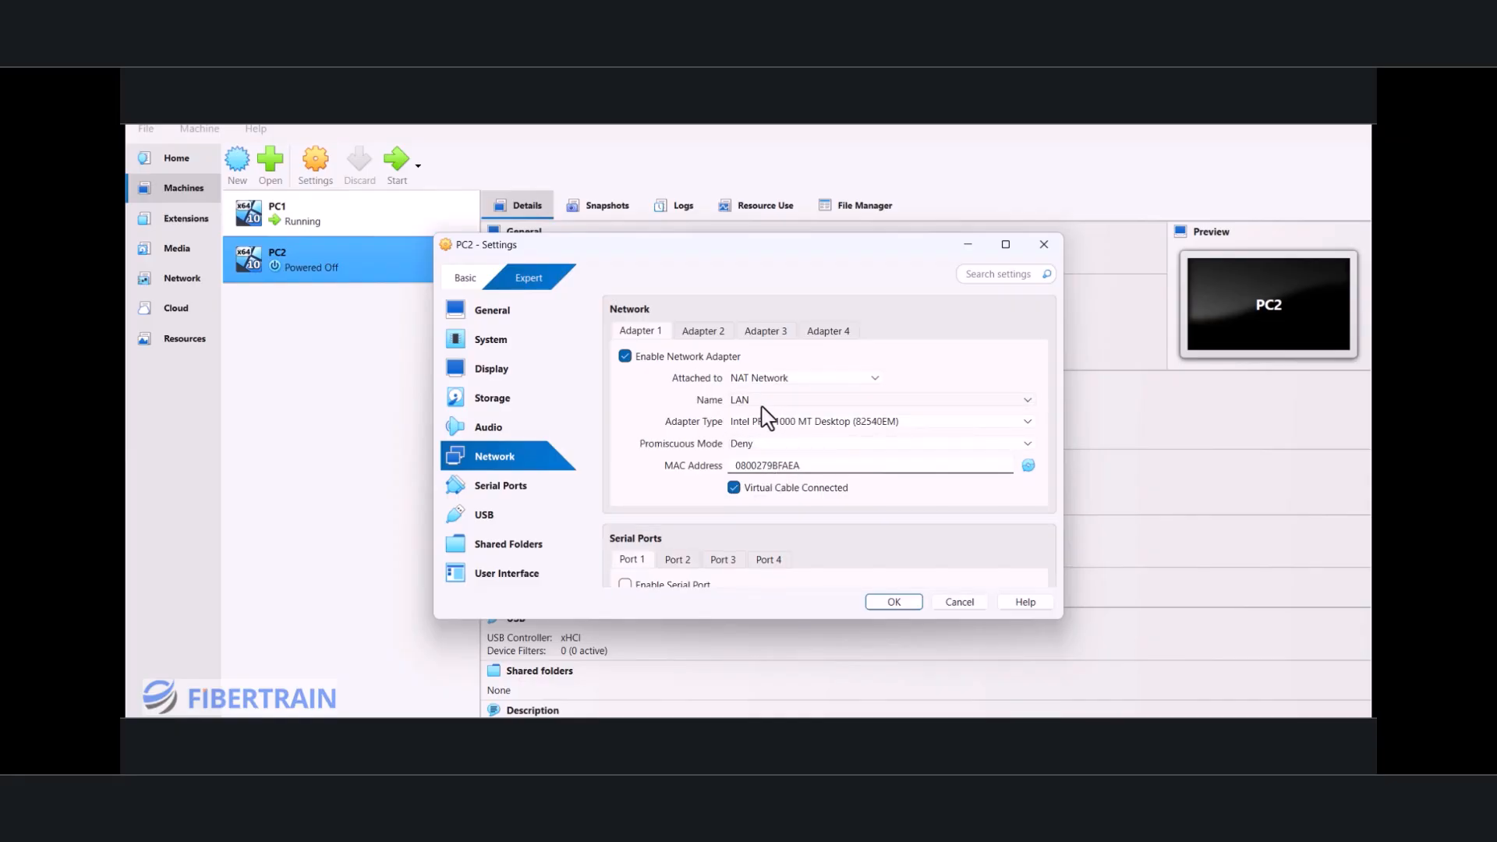
click(894, 602)
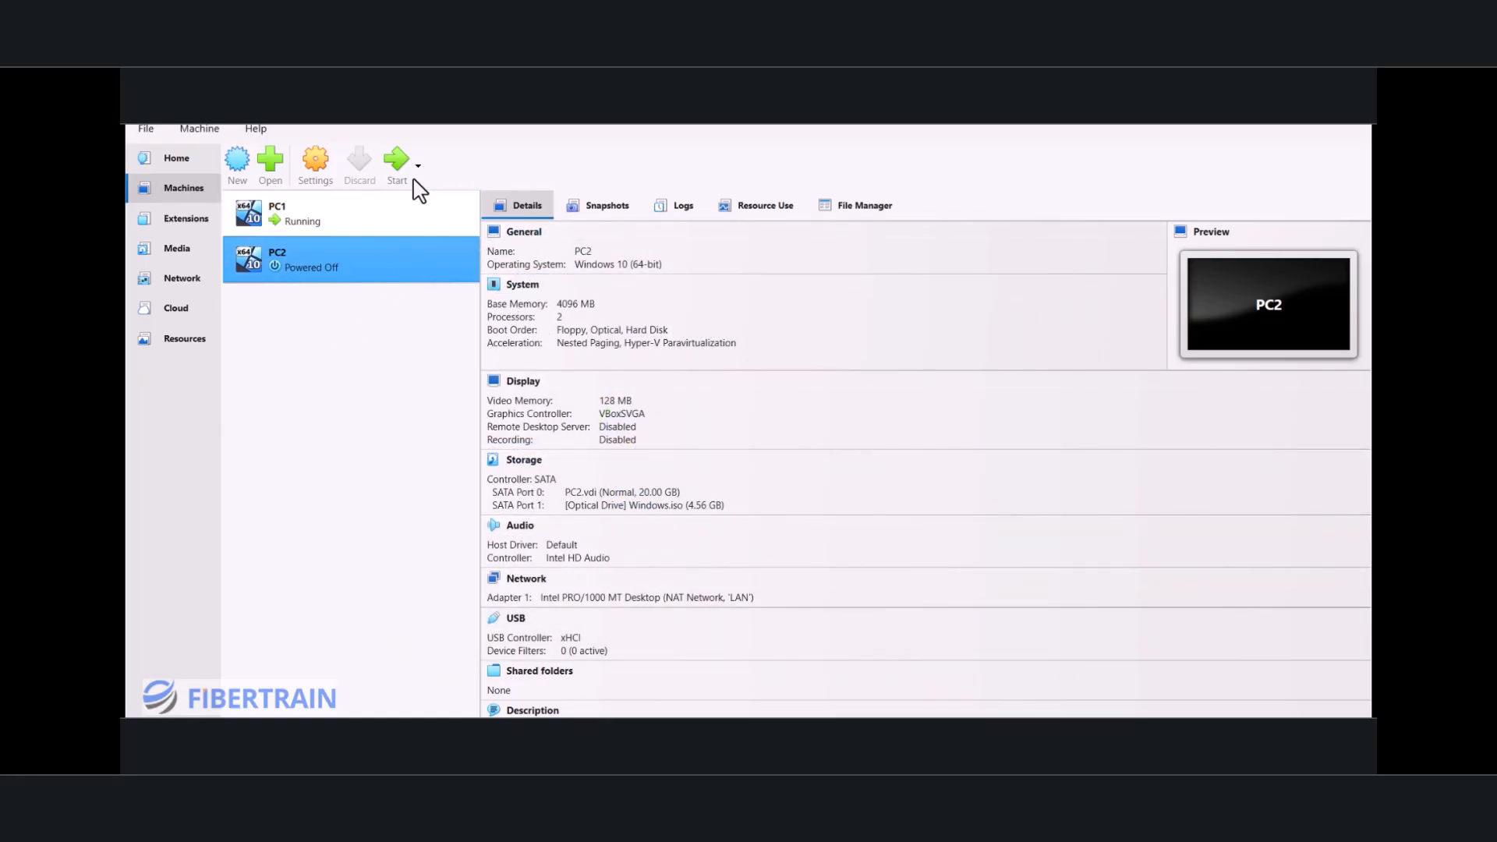
Step: Start PC2, bring its window to the front, and dismiss the mouse integration and keyboard capture notifications
click(398, 162)
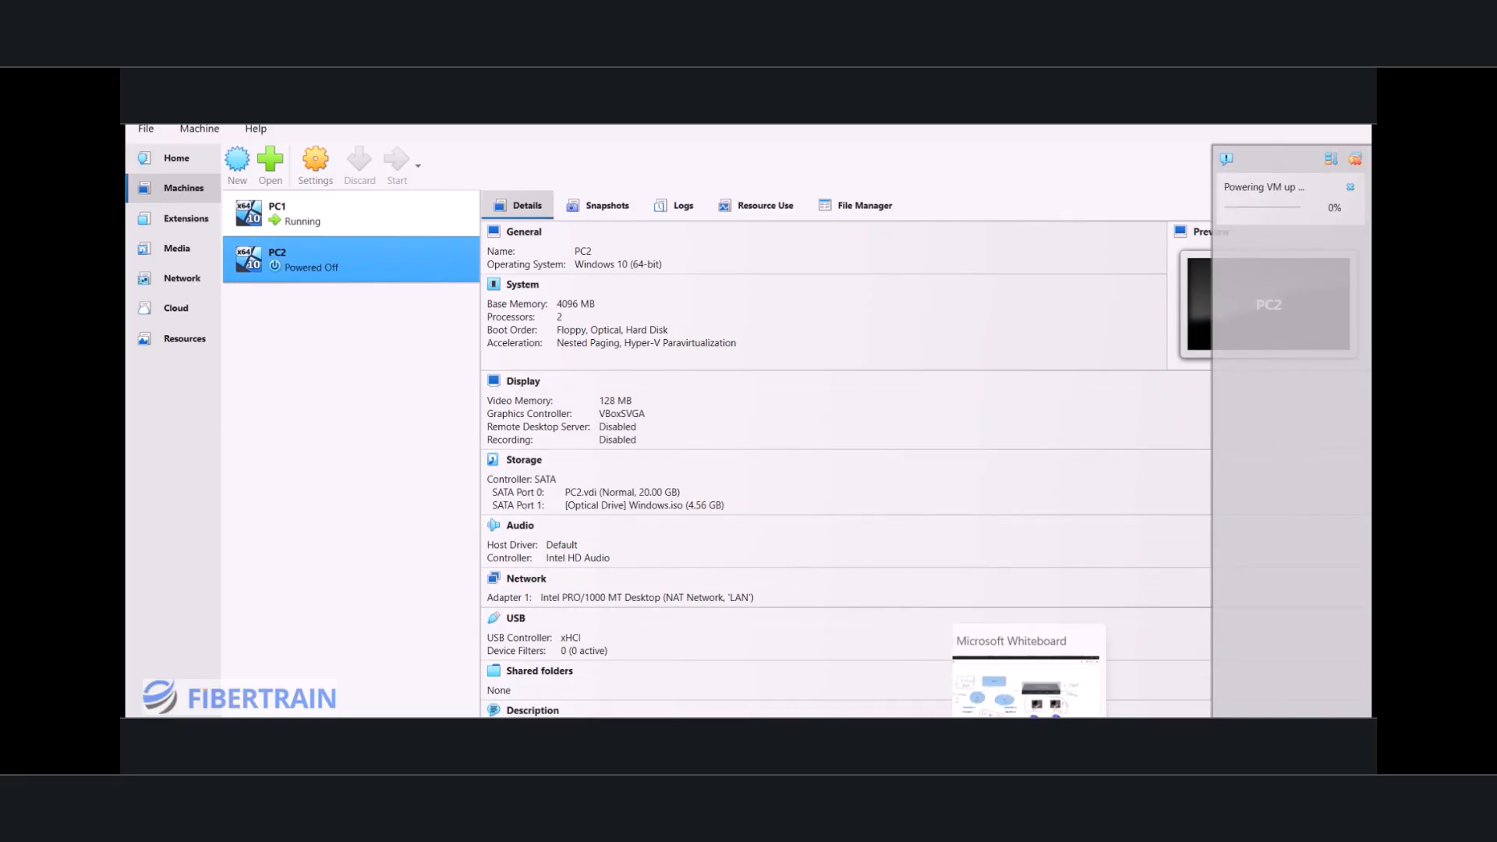
mouse_move(1054, 743)
click(1054, 686)
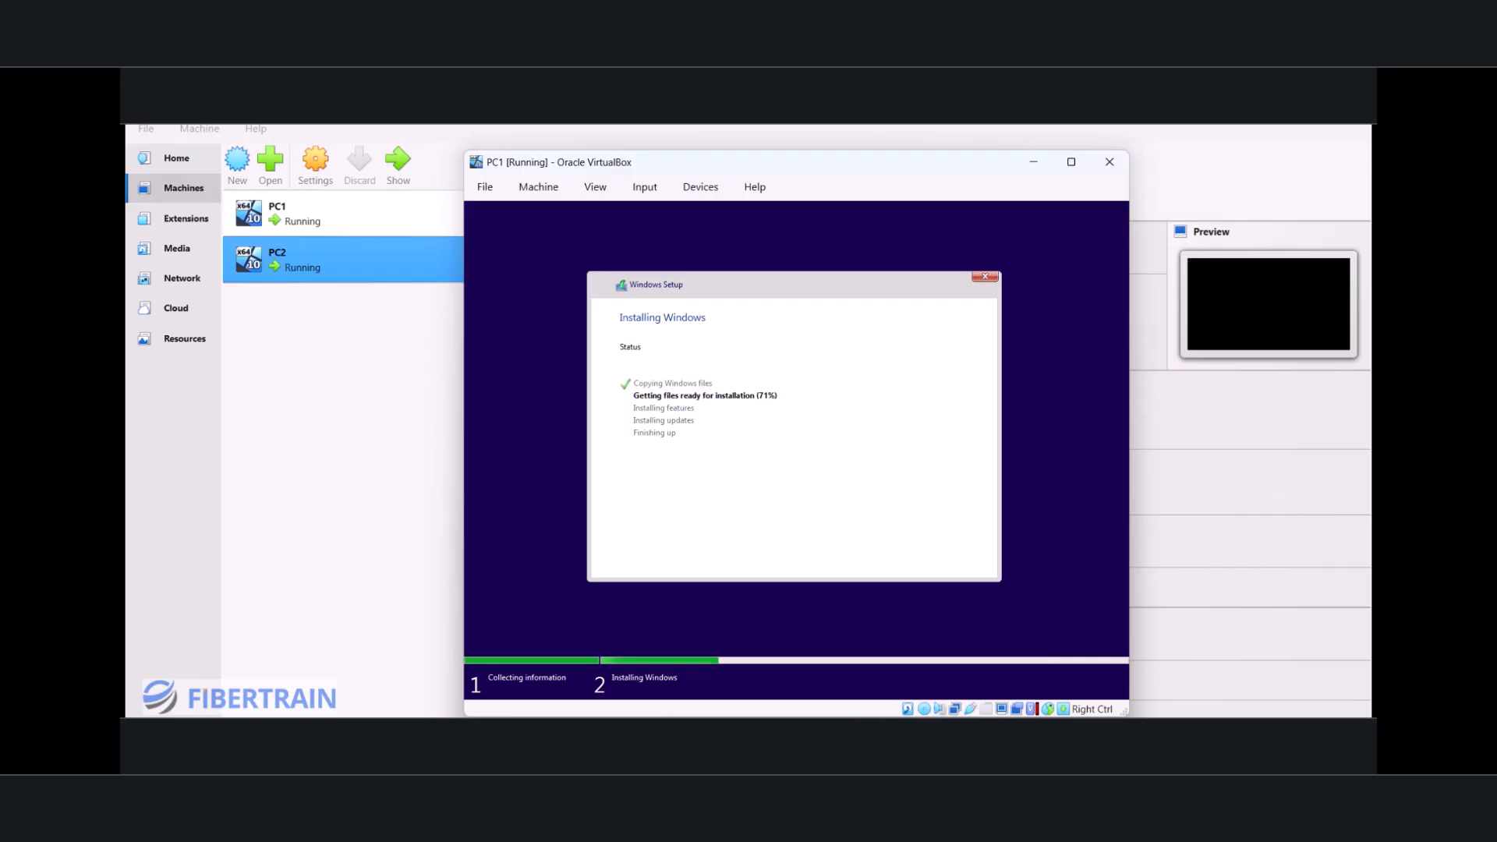
click(390, 273)
double_click(324, 261)
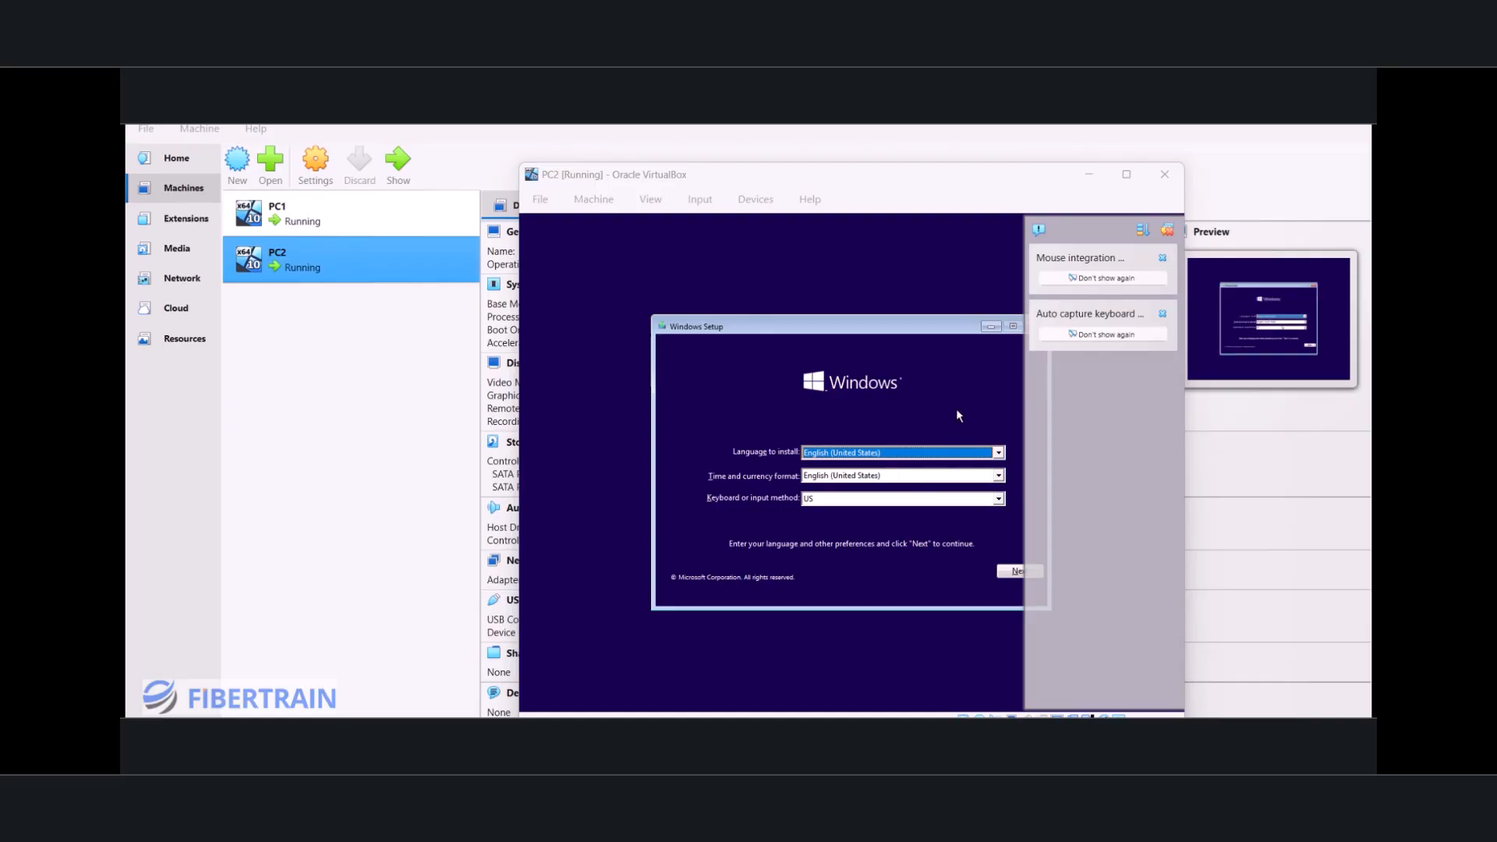
click(1163, 258)
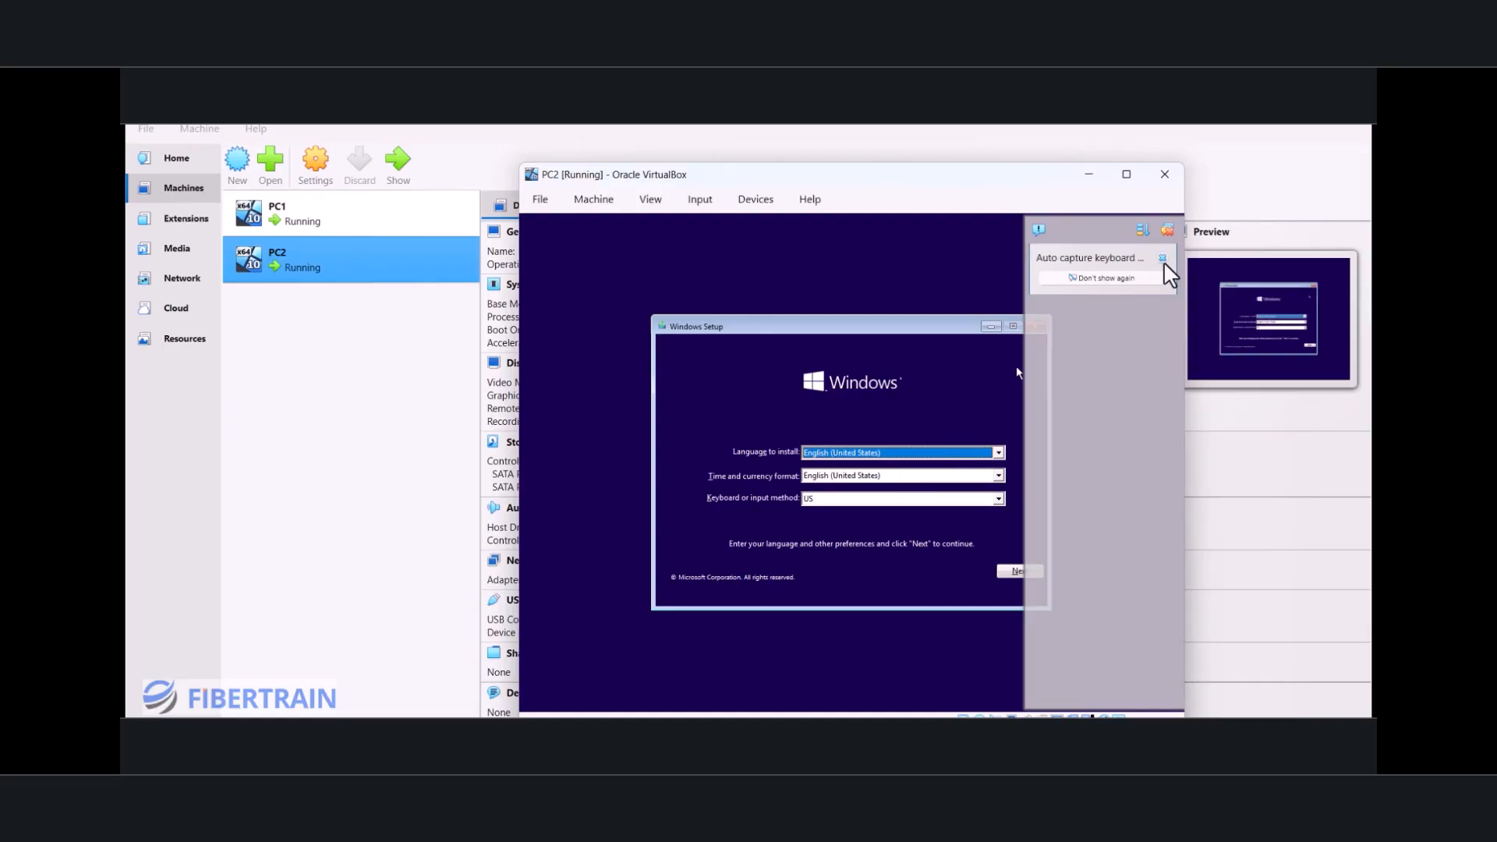
click(1163, 257)
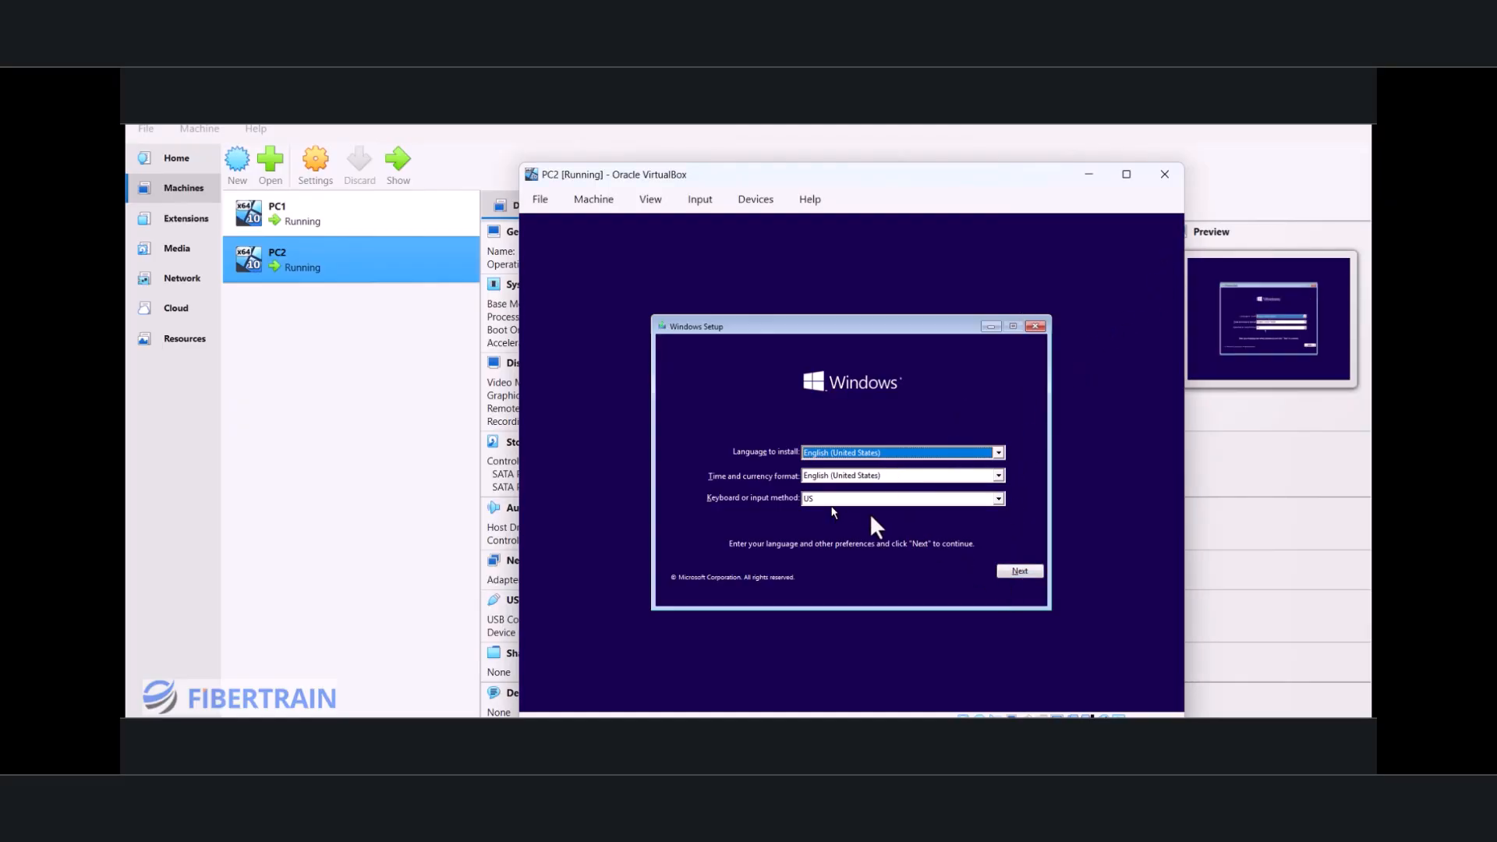
Step: Keep the default language settings in PC2's Windows Setup, skip the product key, and choose Windows 10 Pro
click(1020, 572)
click(839, 475)
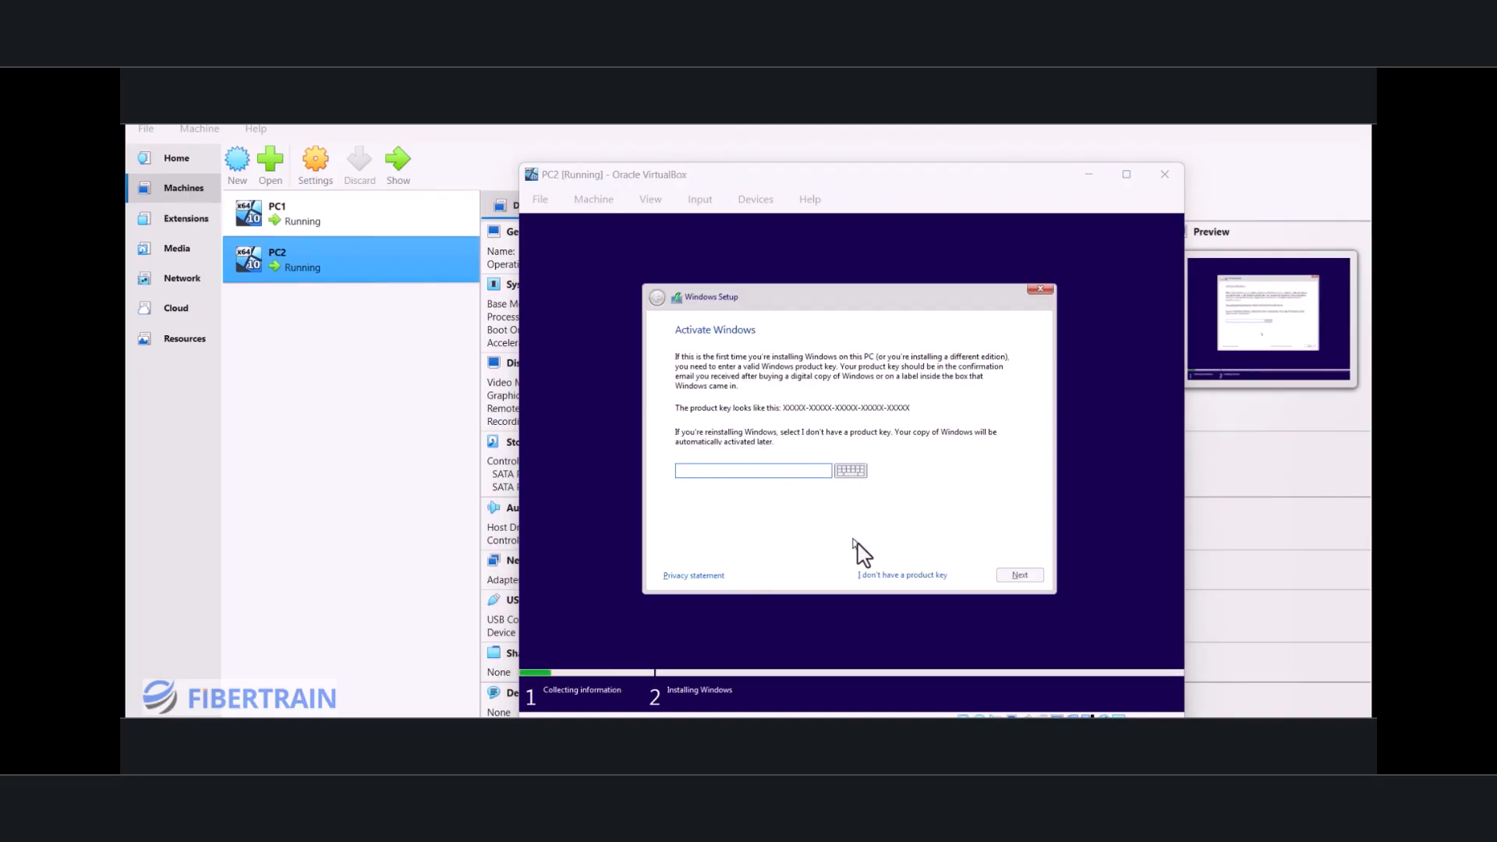
click(694, 471)
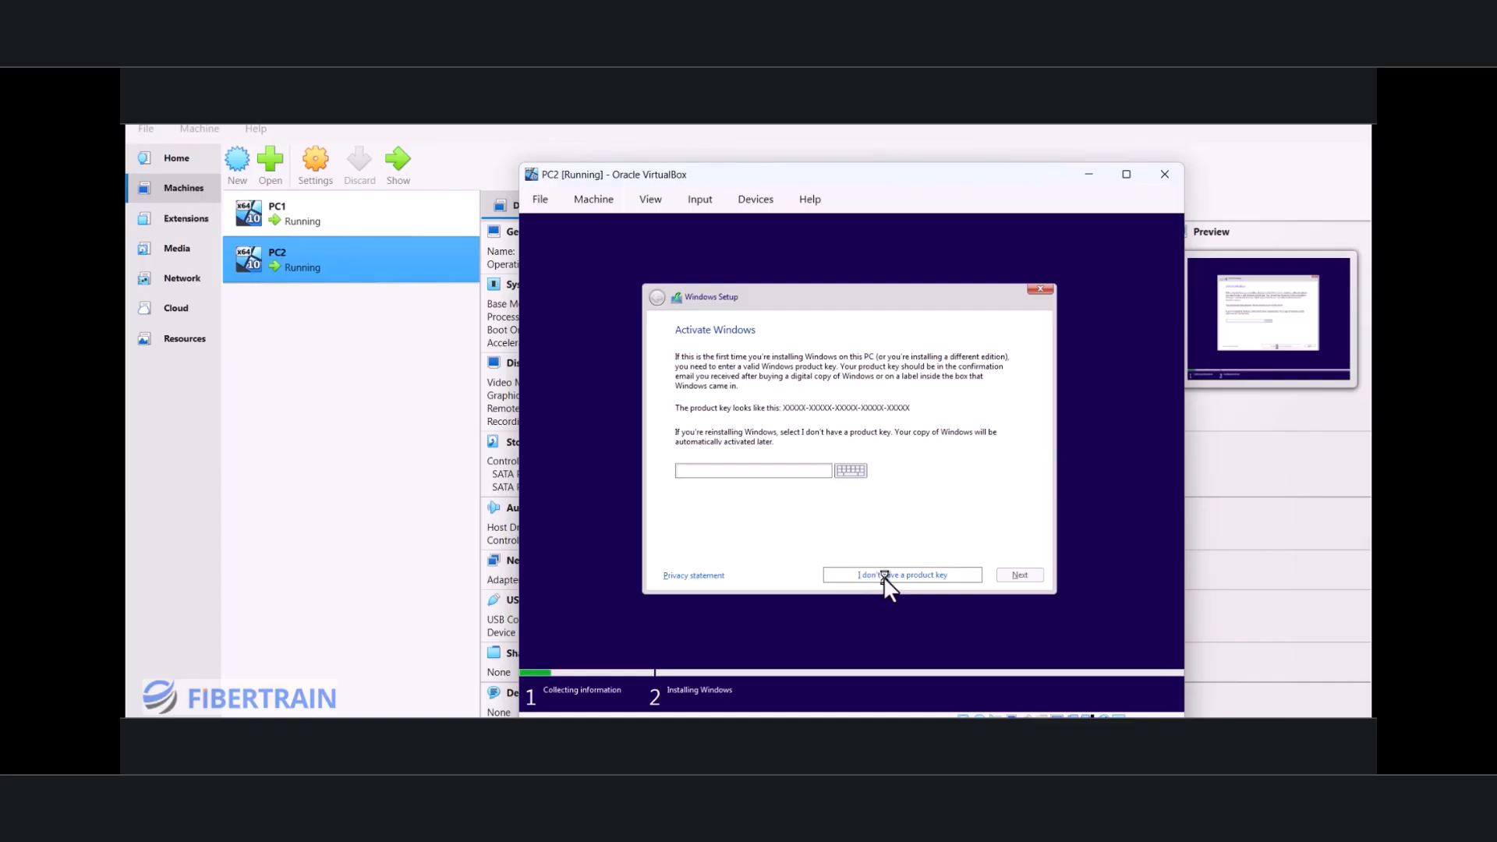
click(883, 577)
click(718, 437)
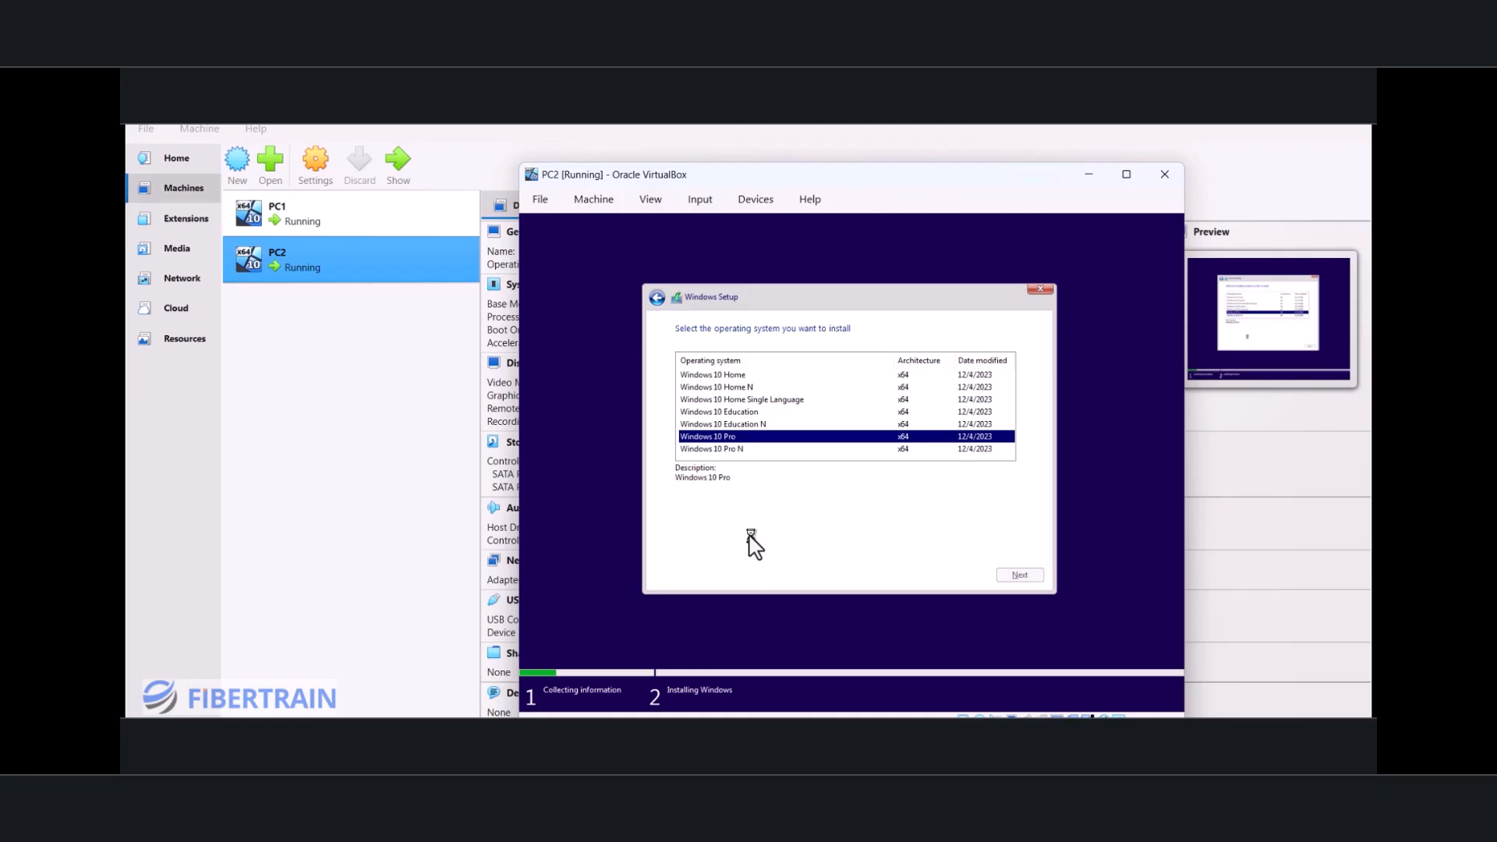
Step: Accept the license terms and start a custom, Windows-only installation on PC2's unallocated virtual drive
click(711, 546)
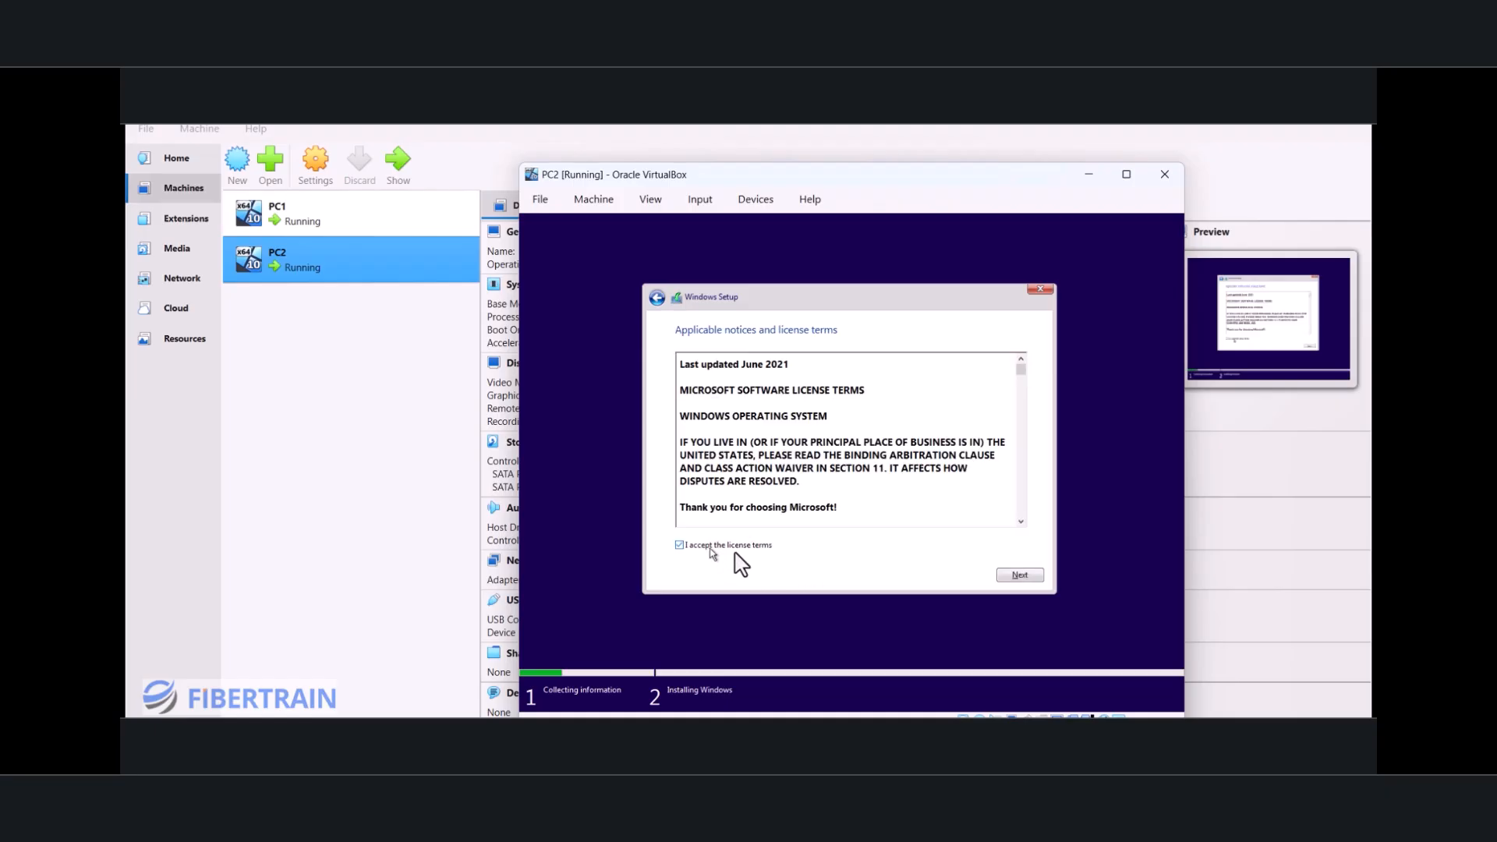
click(1013, 576)
click(736, 448)
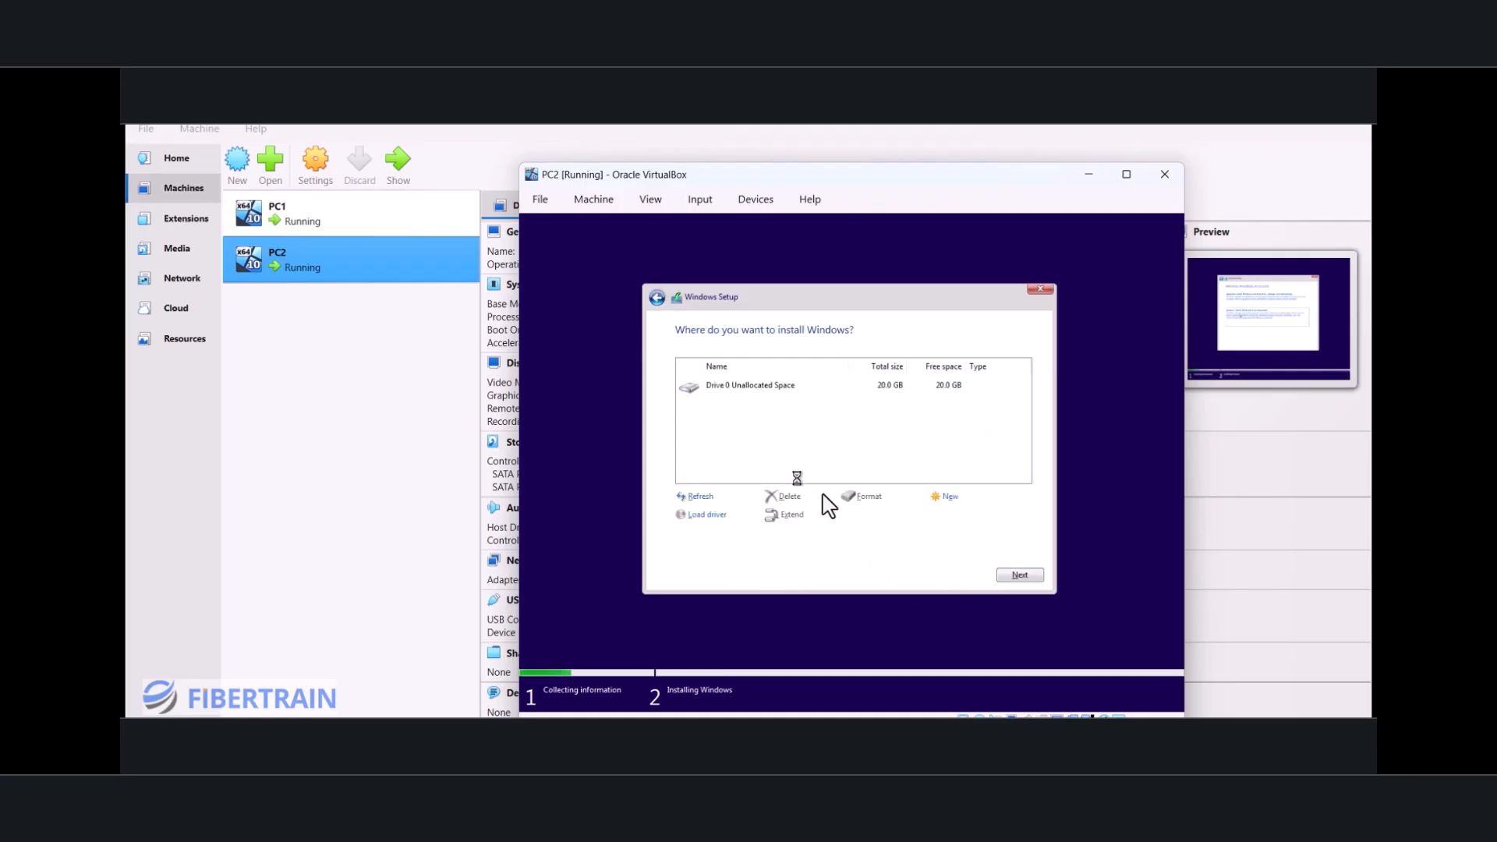
click(1012, 575)
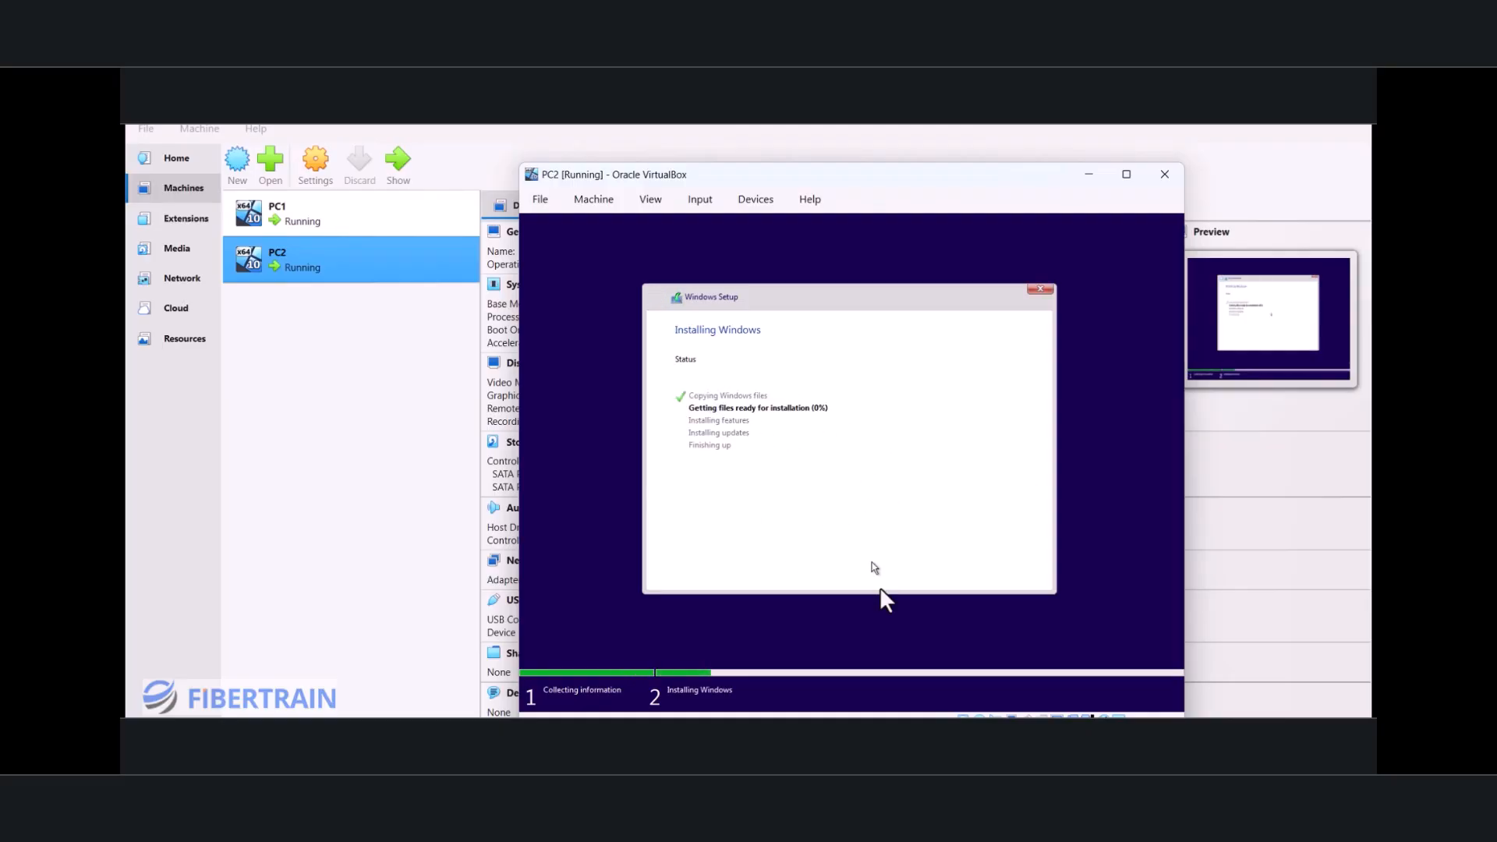
Step: Check the Windows installation progress in the PC1 and PC2 windows
mouse_move(1054, 716)
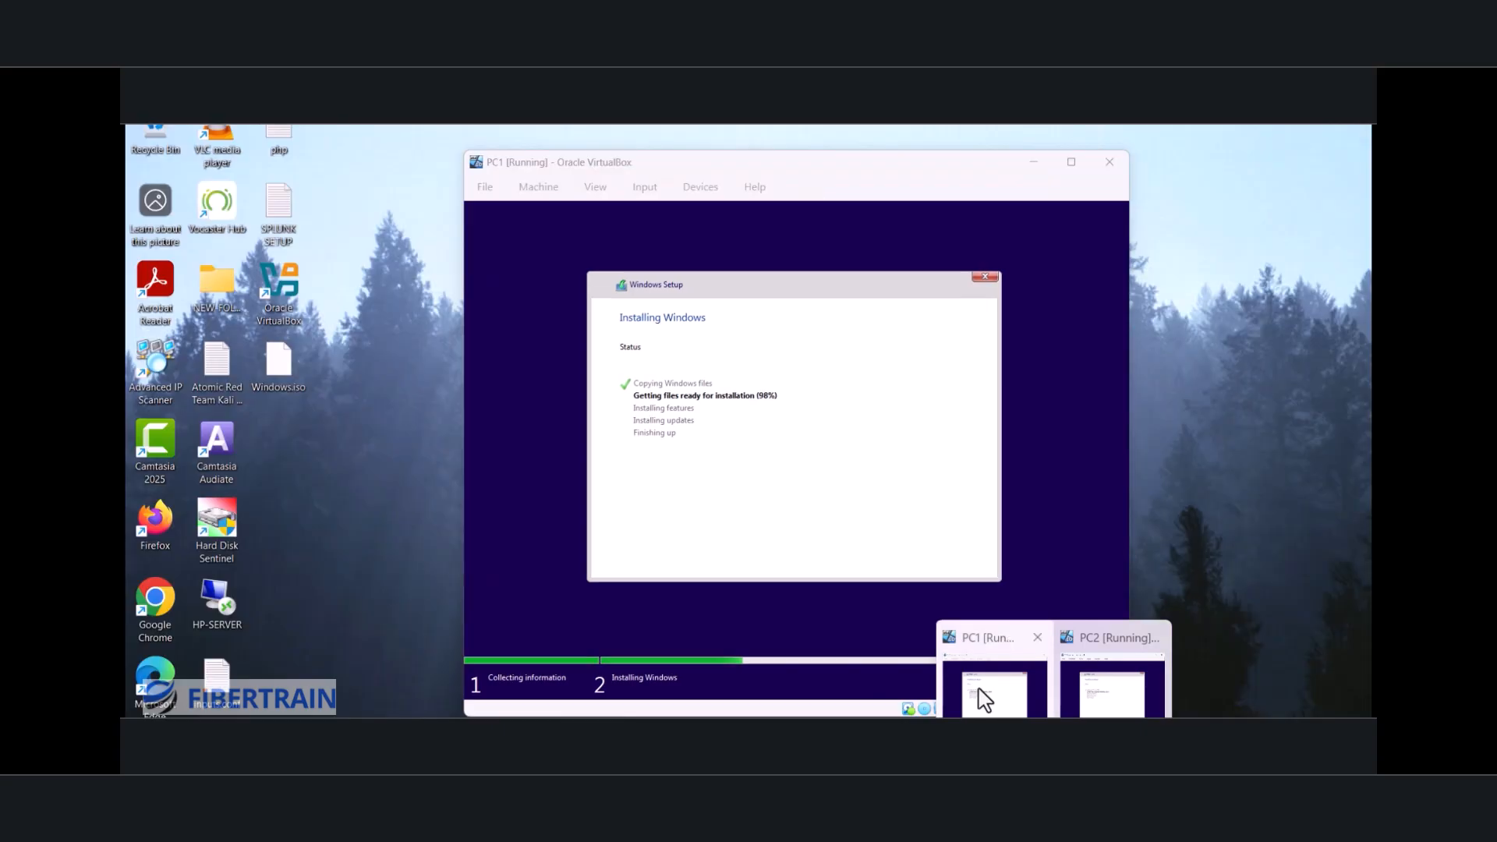
click(984, 687)
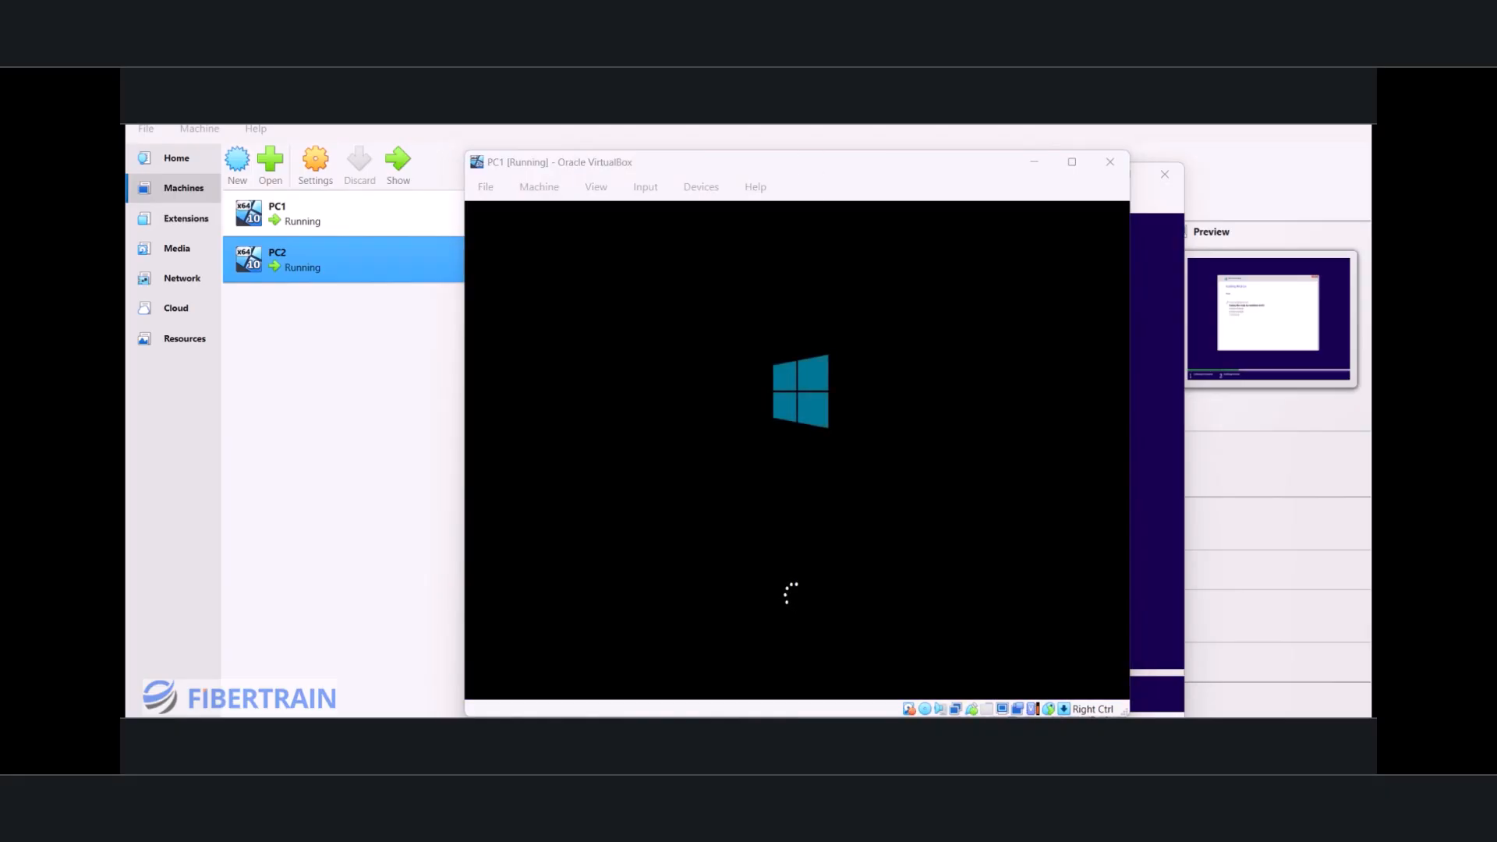
click(760, 185)
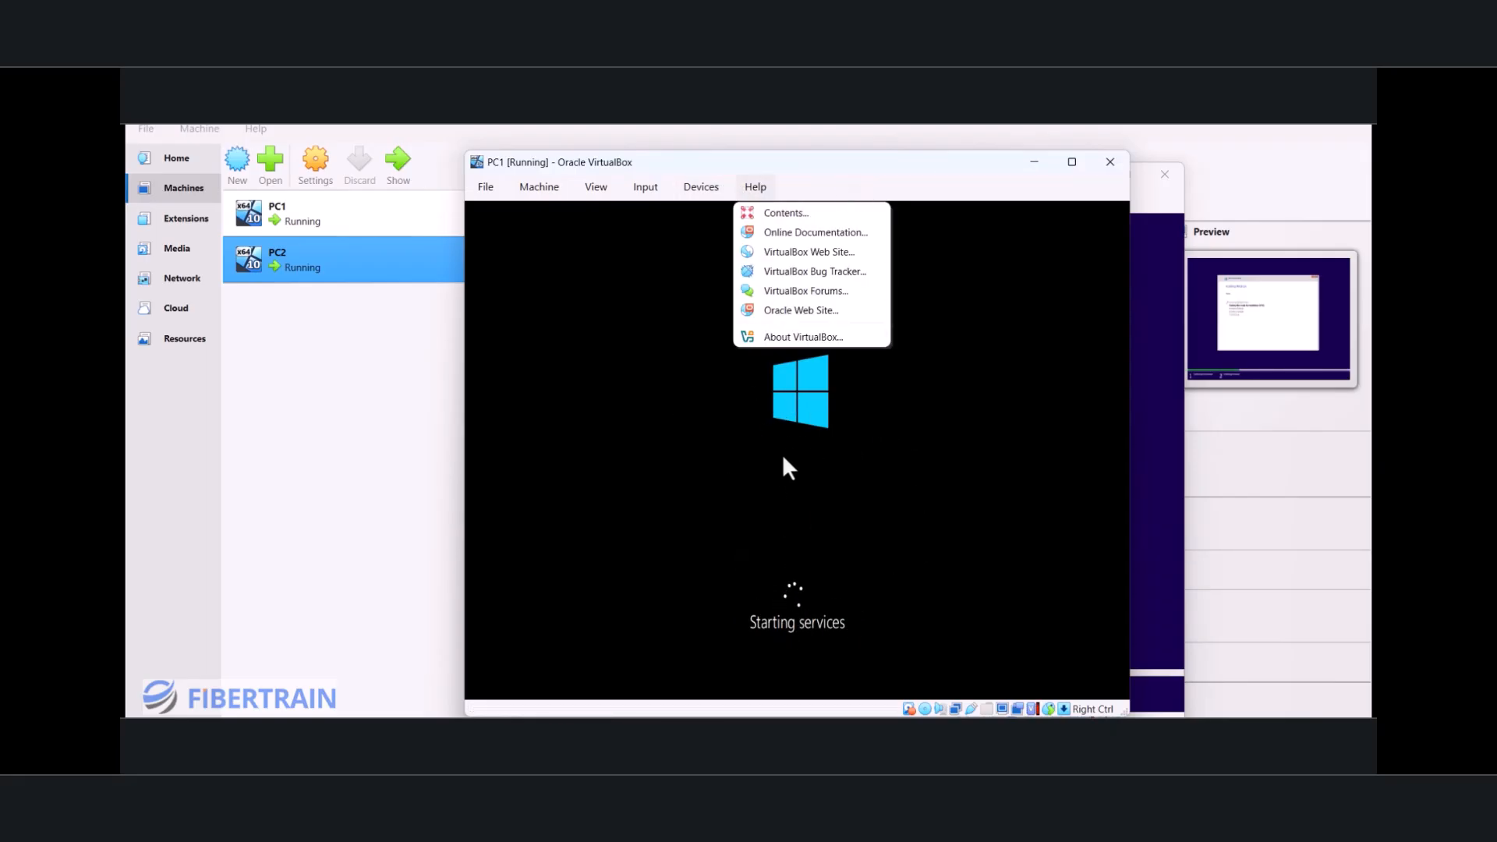
click(872, 185)
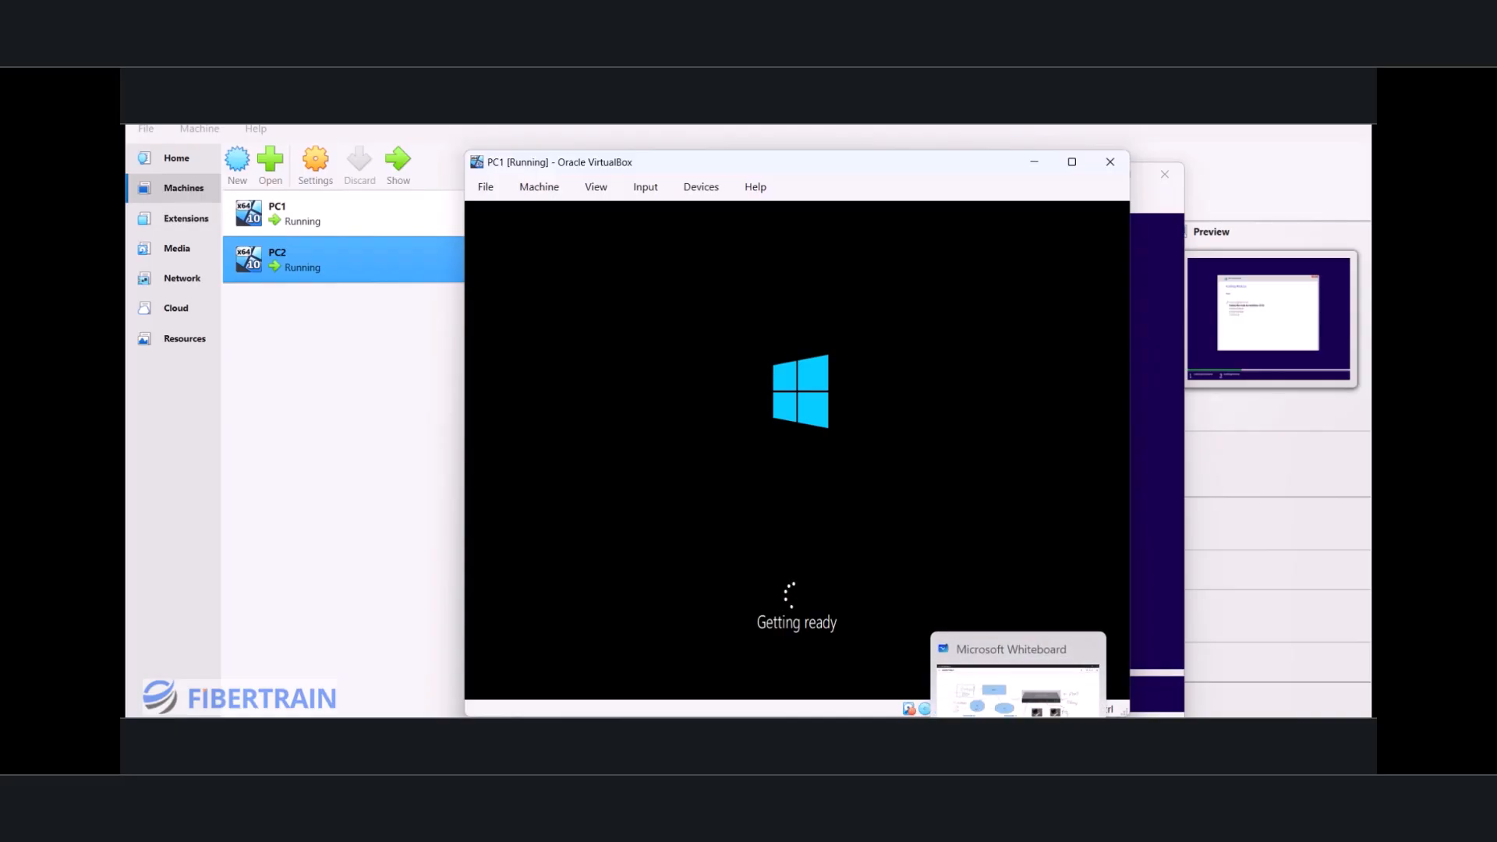
mouse_move(1054, 753)
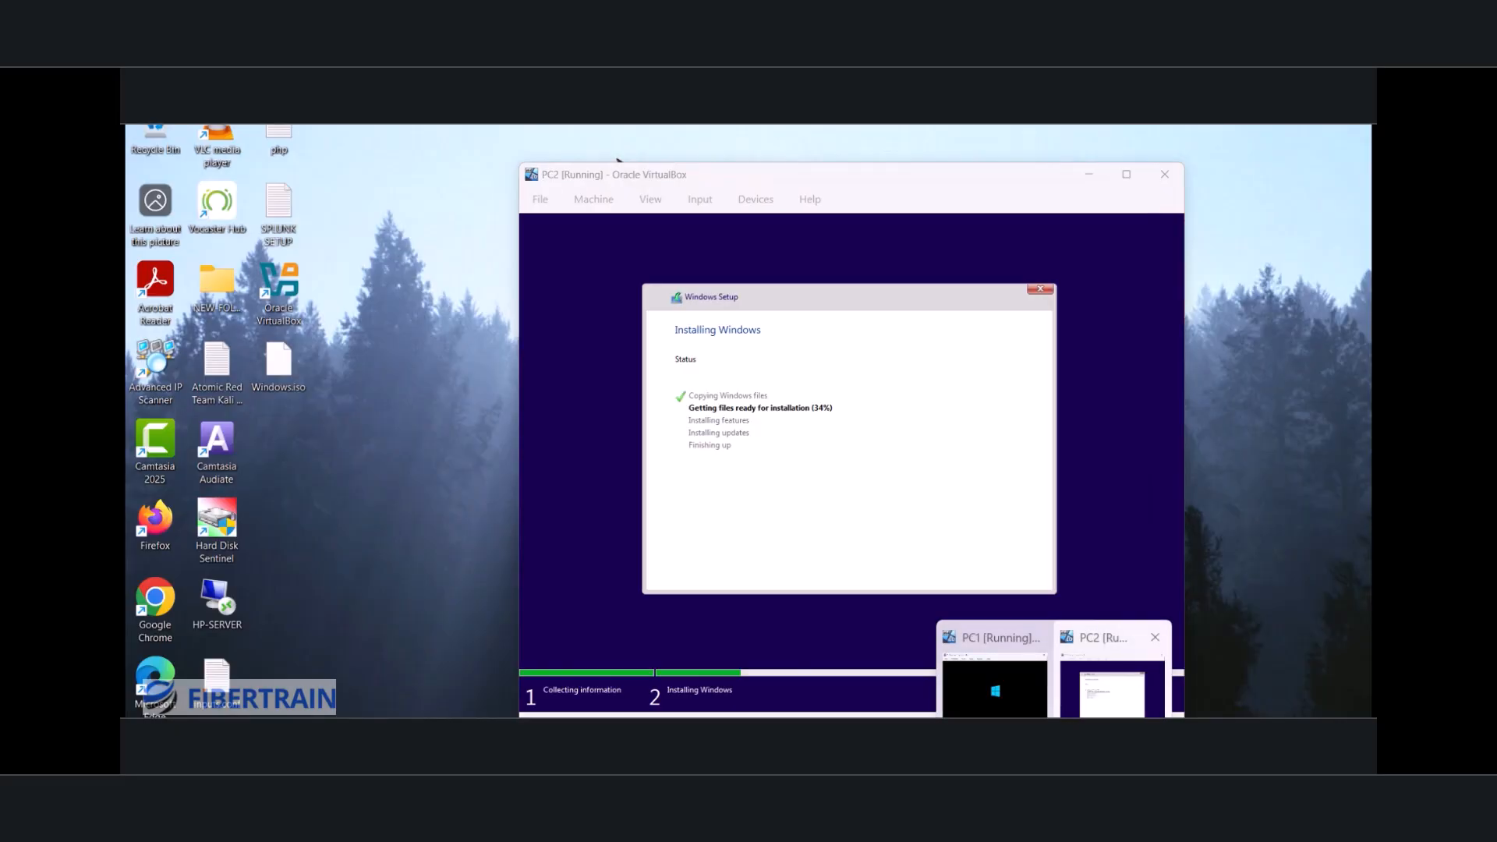
click(1111, 678)
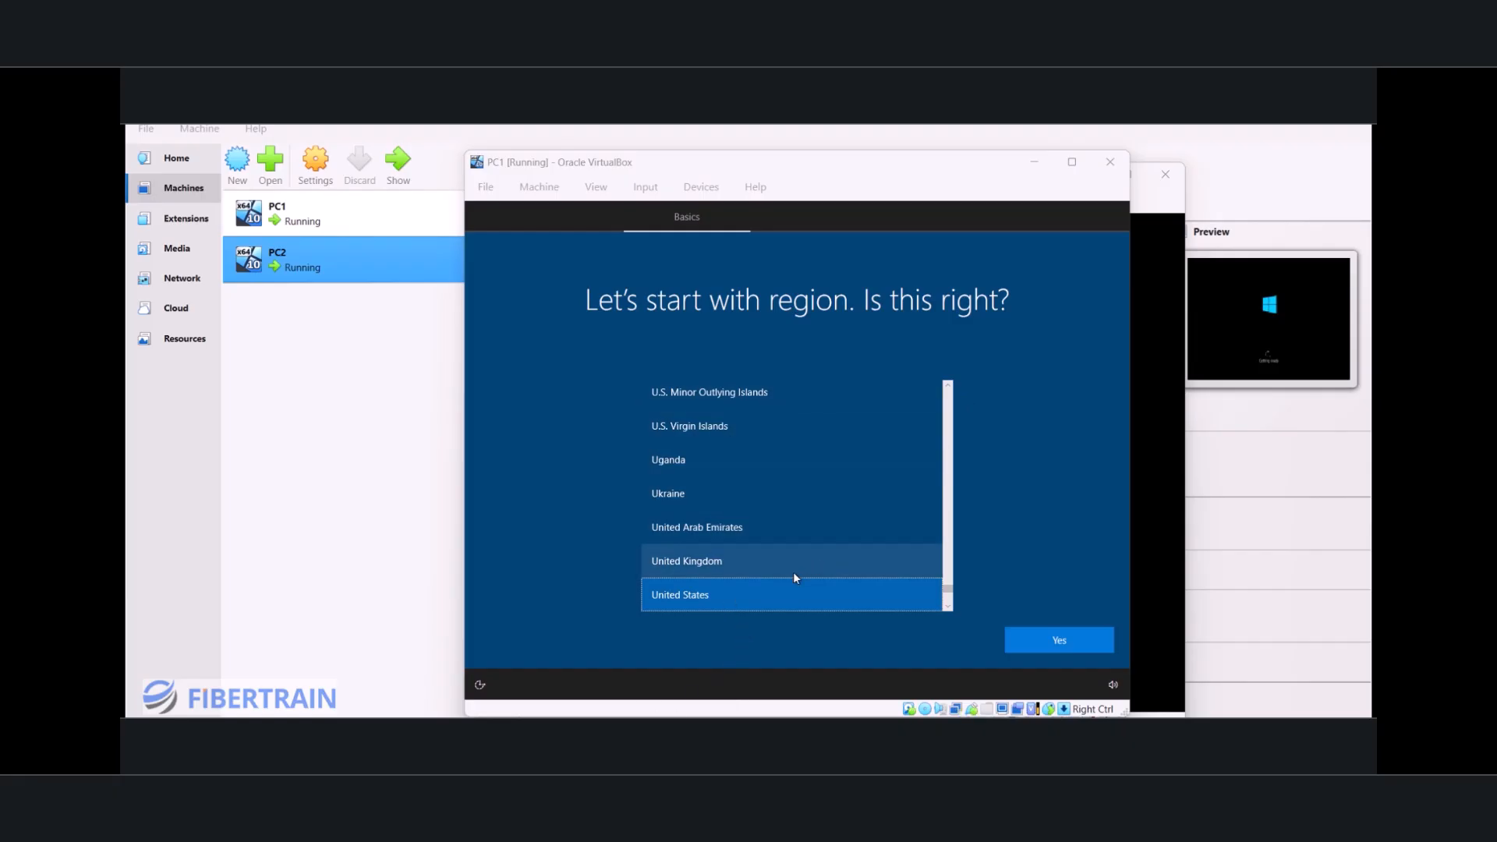
Step: Confirm United States as PC1's region and US as its keyboard layout
click(1050, 639)
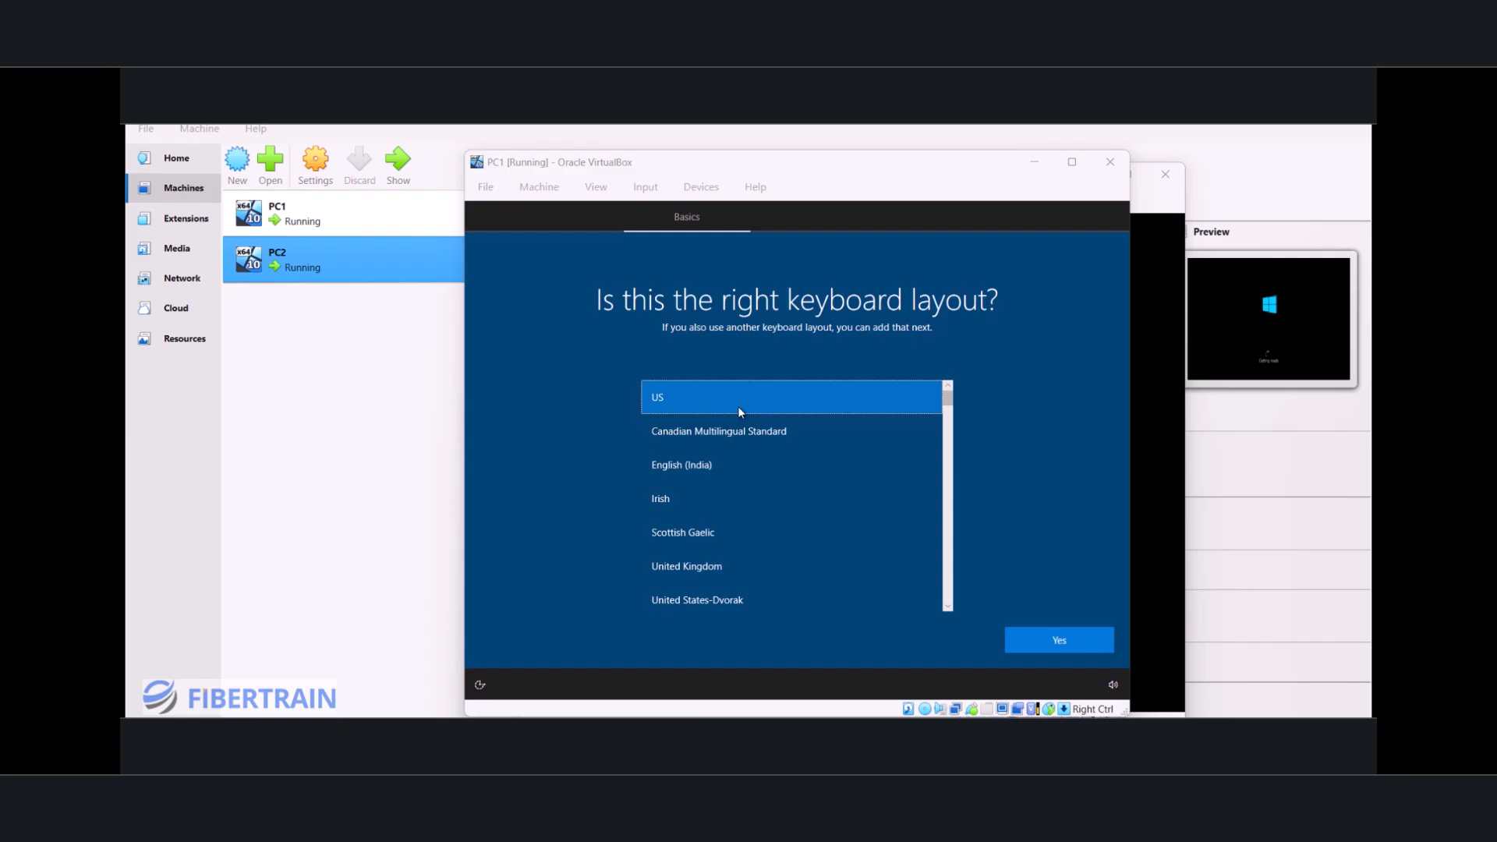
click(1046, 641)
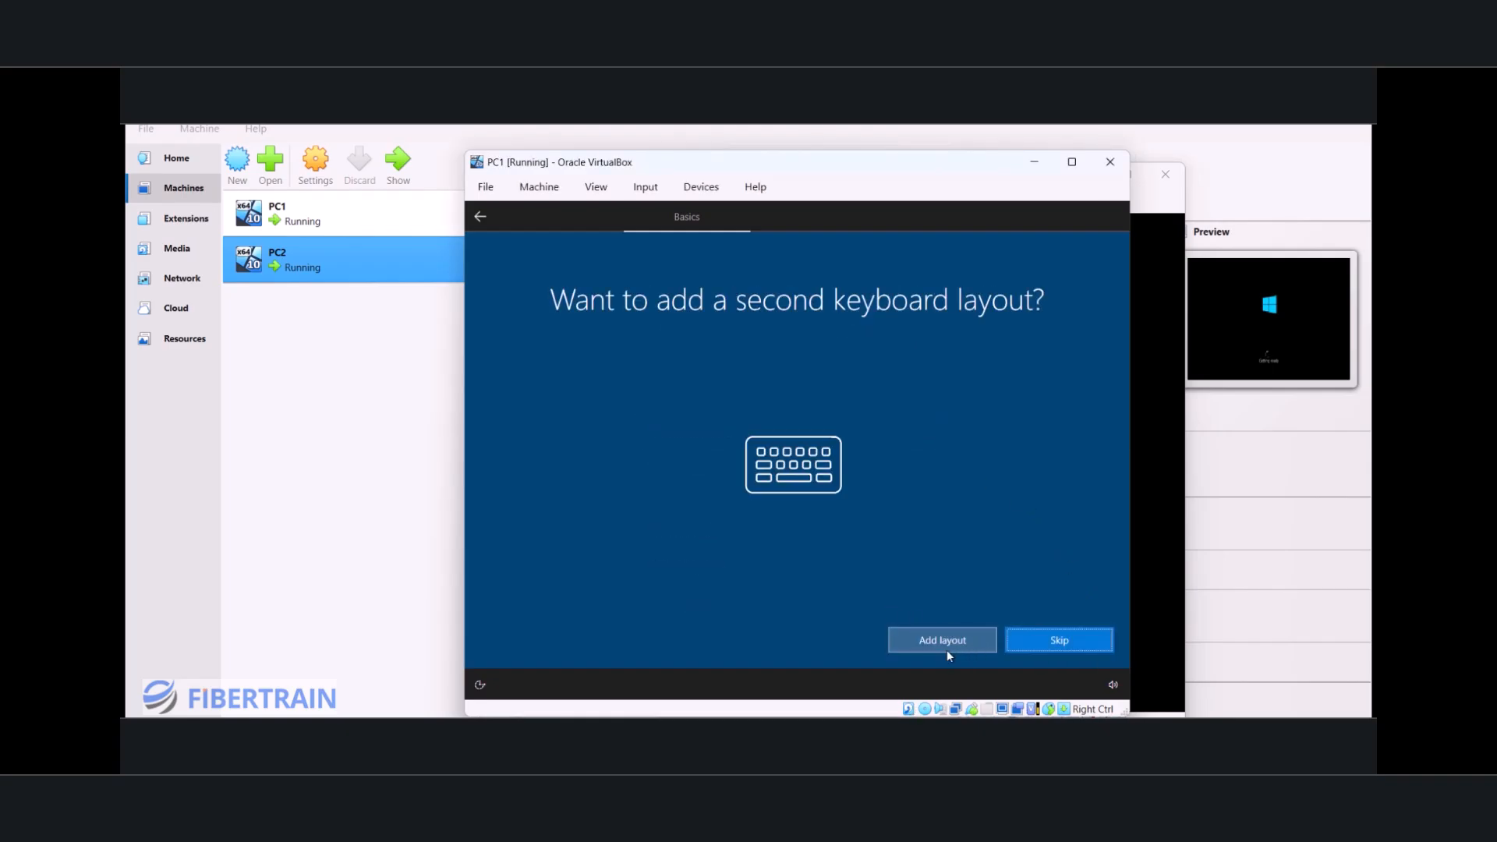
Step: Skip the second keyboard layout on PC1 and continue with limited setup without an internet connection
click(1043, 642)
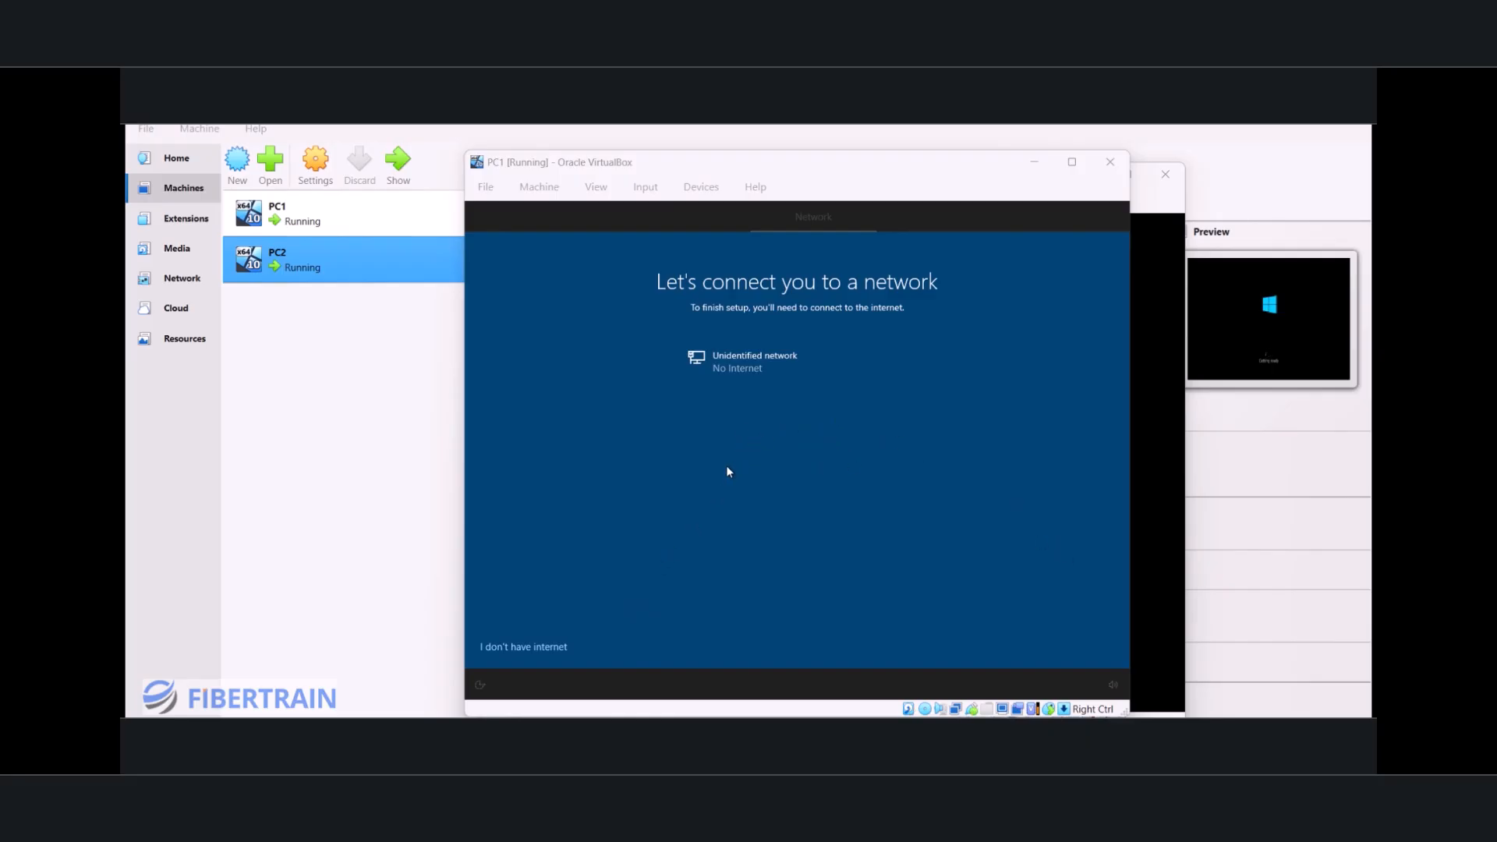
click(540, 648)
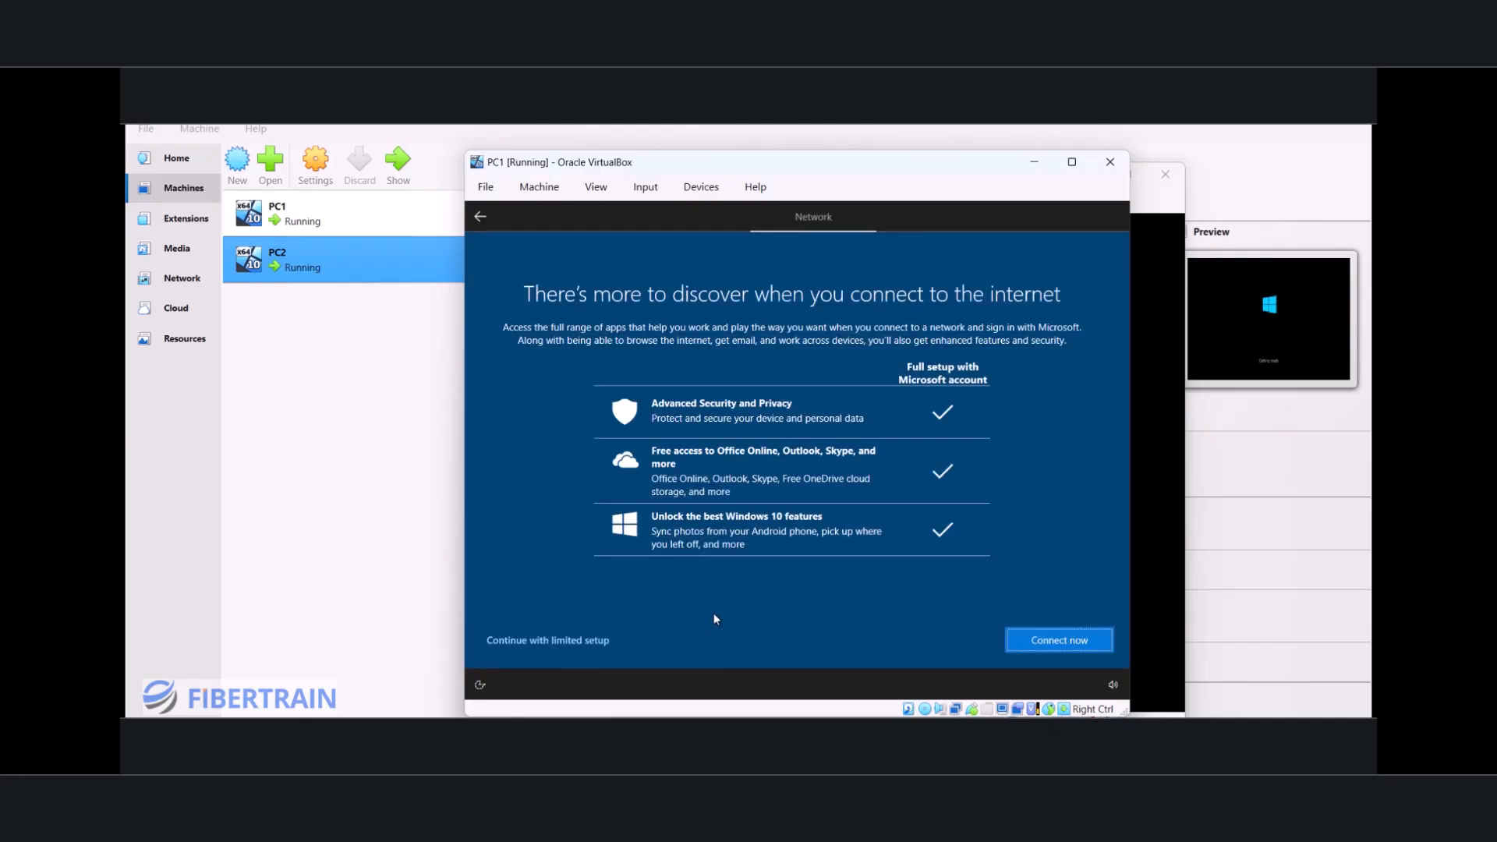
click(538, 648)
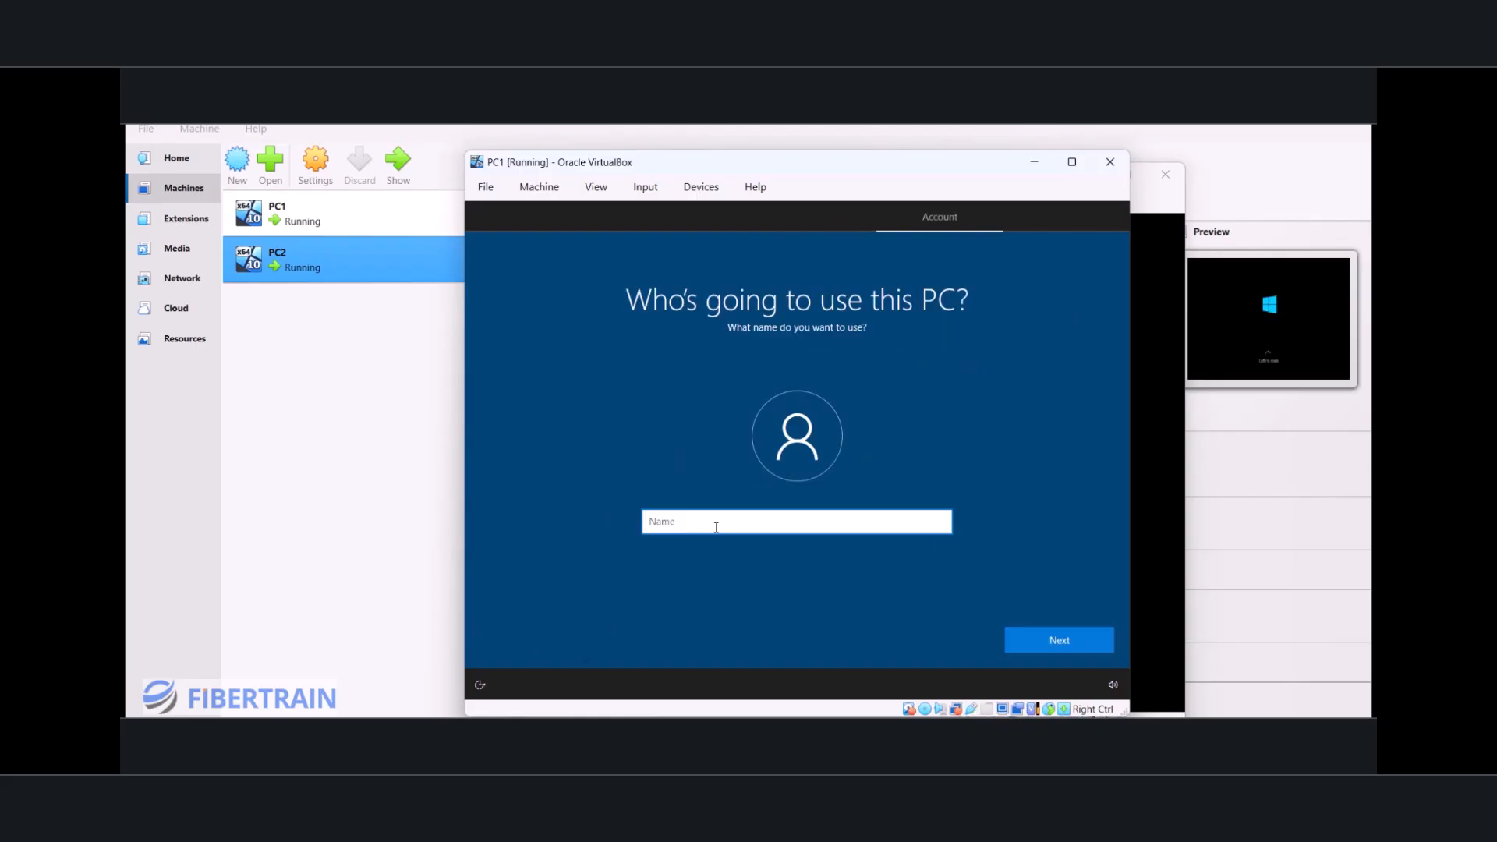
Step: Name PC1's local account the-tech-mentor, then enter and confirm the account password
text(the-tech-mentor)
click(1061, 641)
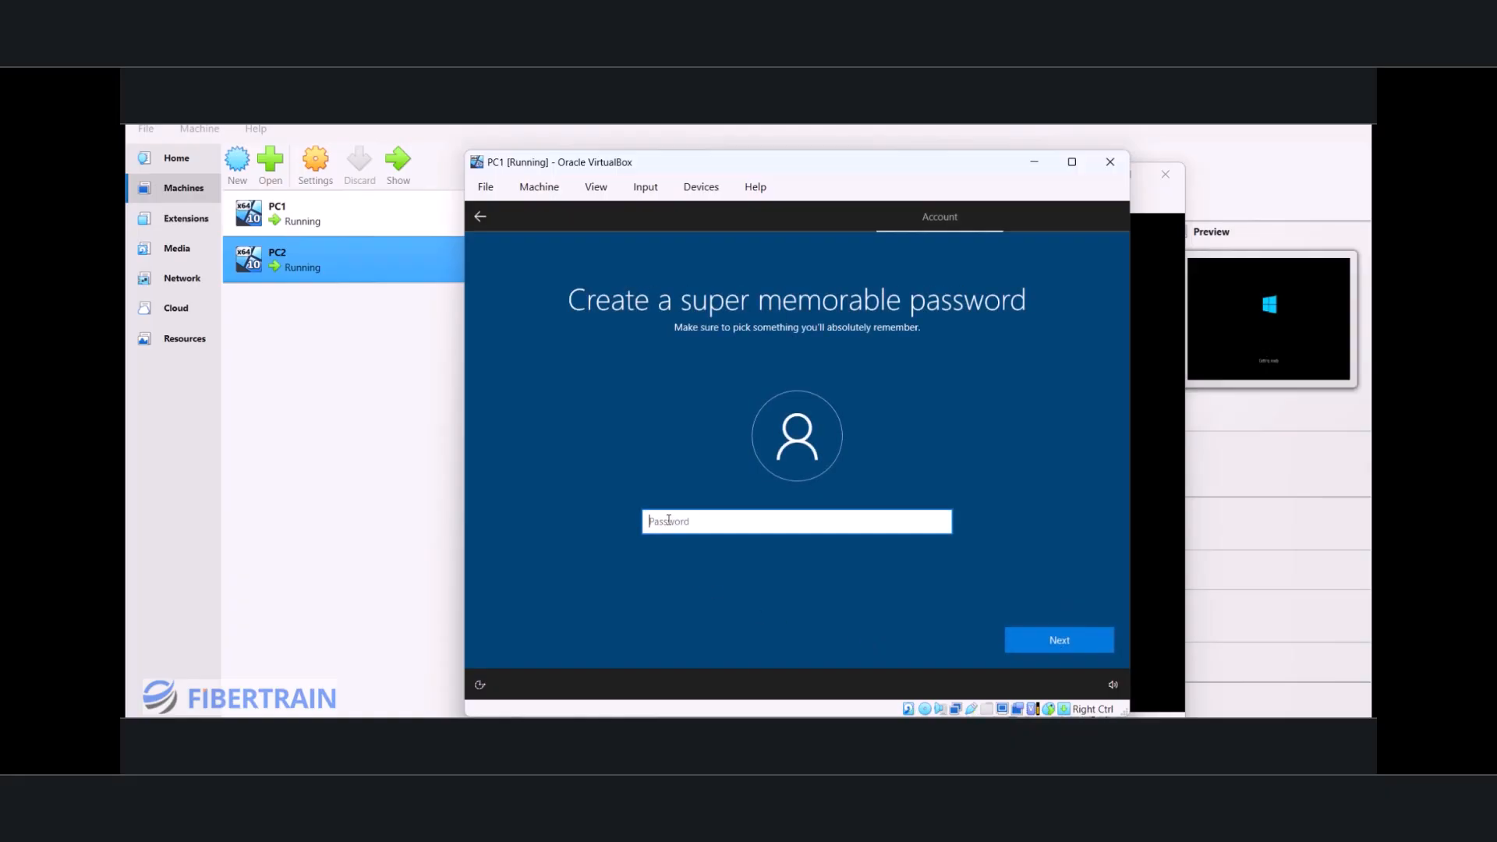
text(*******)
click(1042, 641)
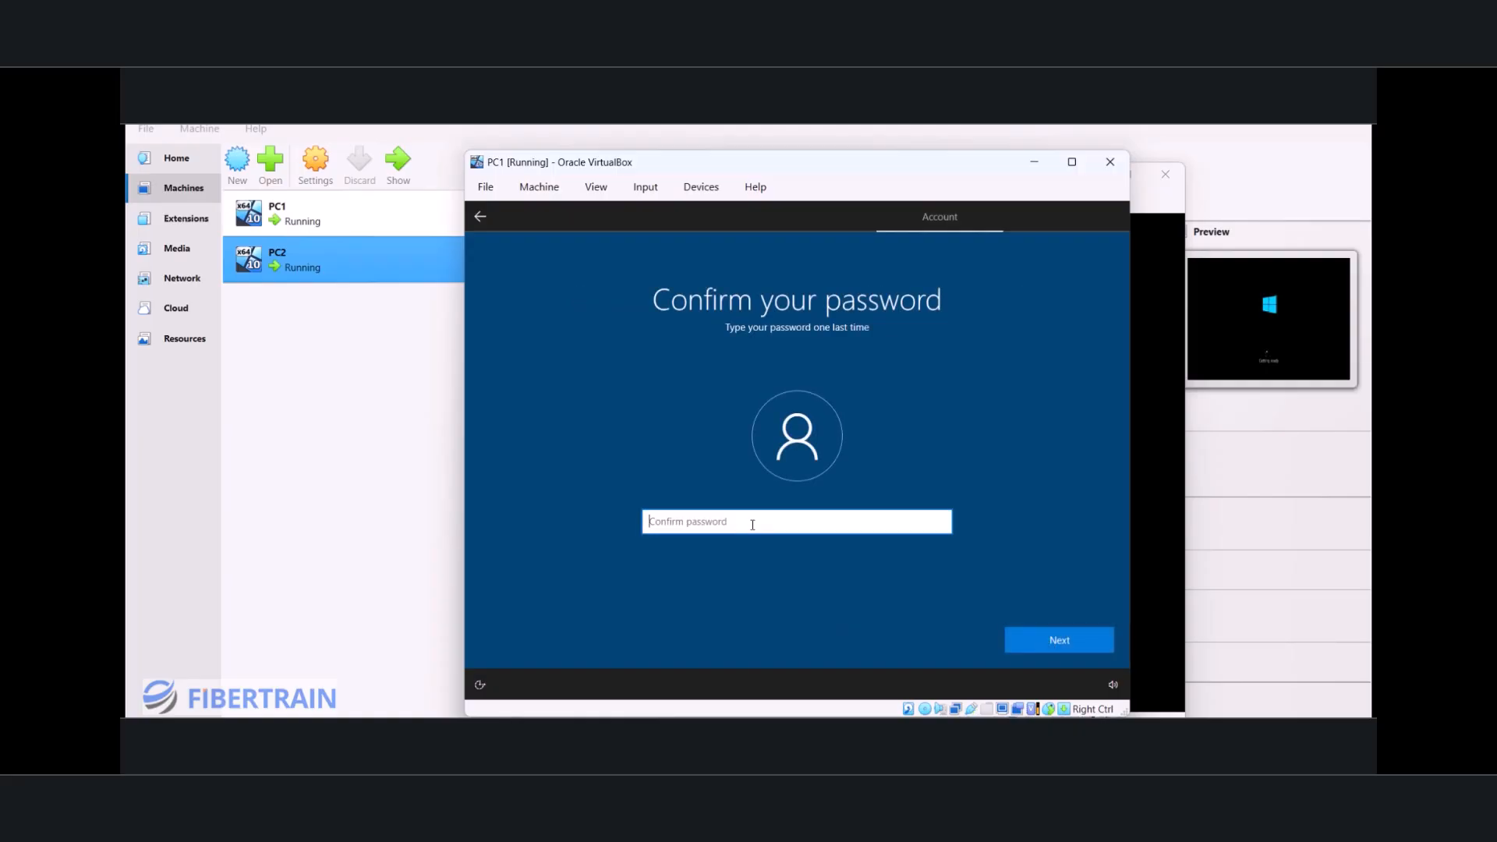
text(*******)
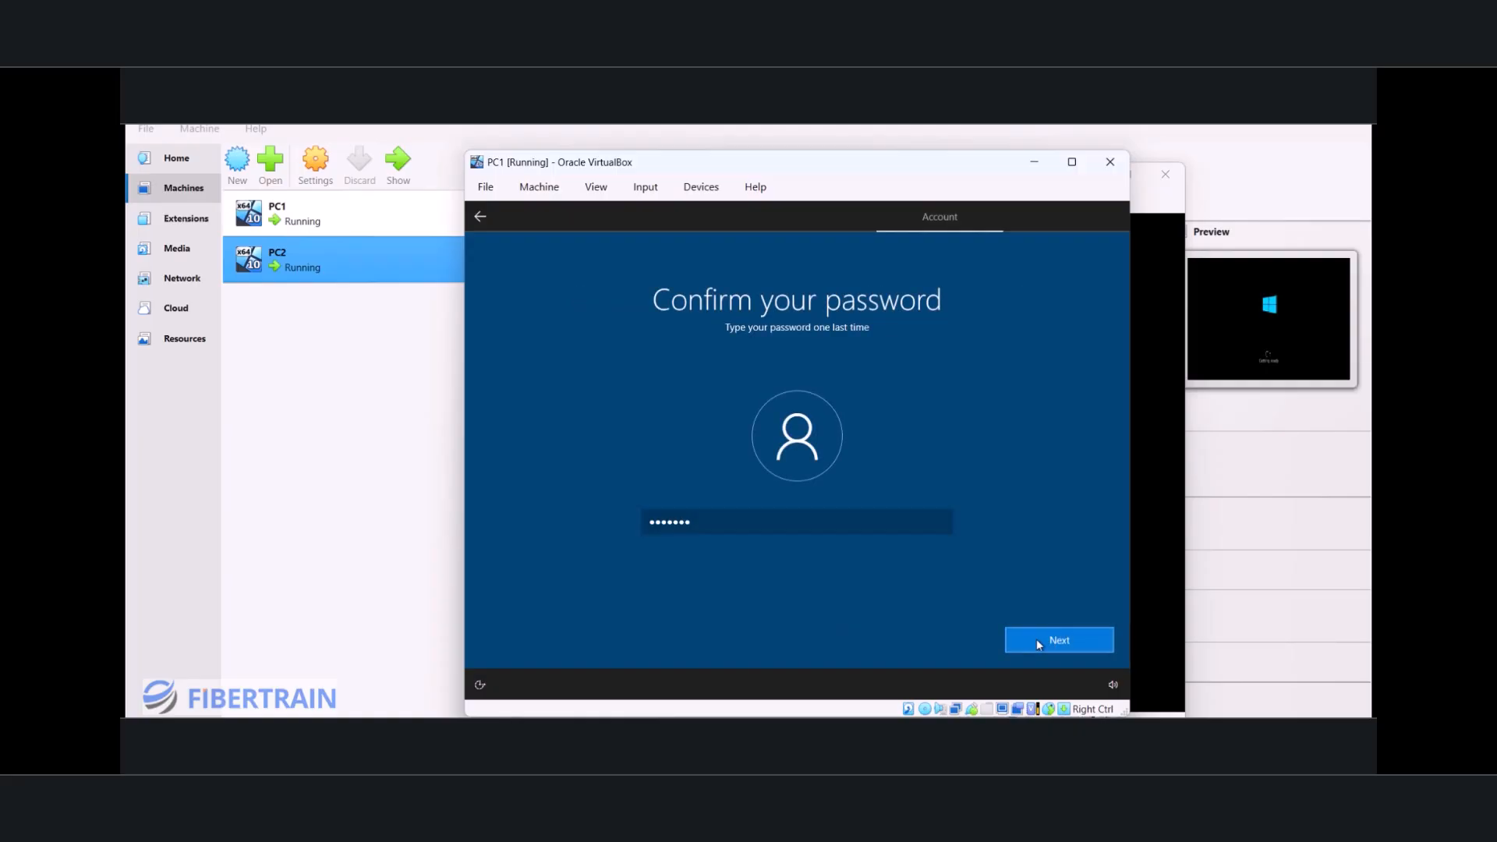
click(1036, 638)
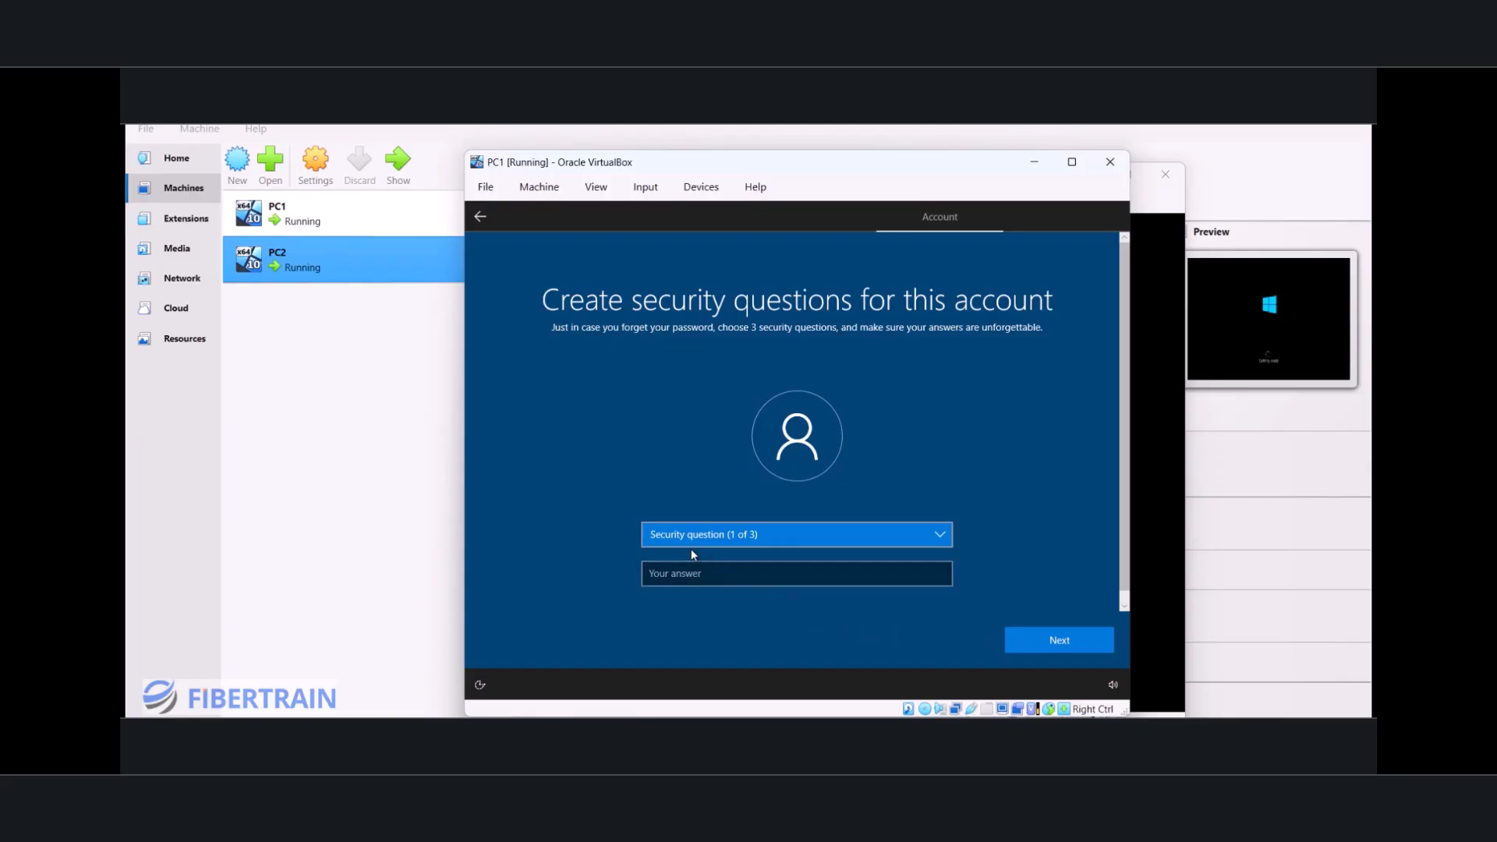
Step: Choose "What was your first pet's name?" as the first security question and enter its answer
click(784, 546)
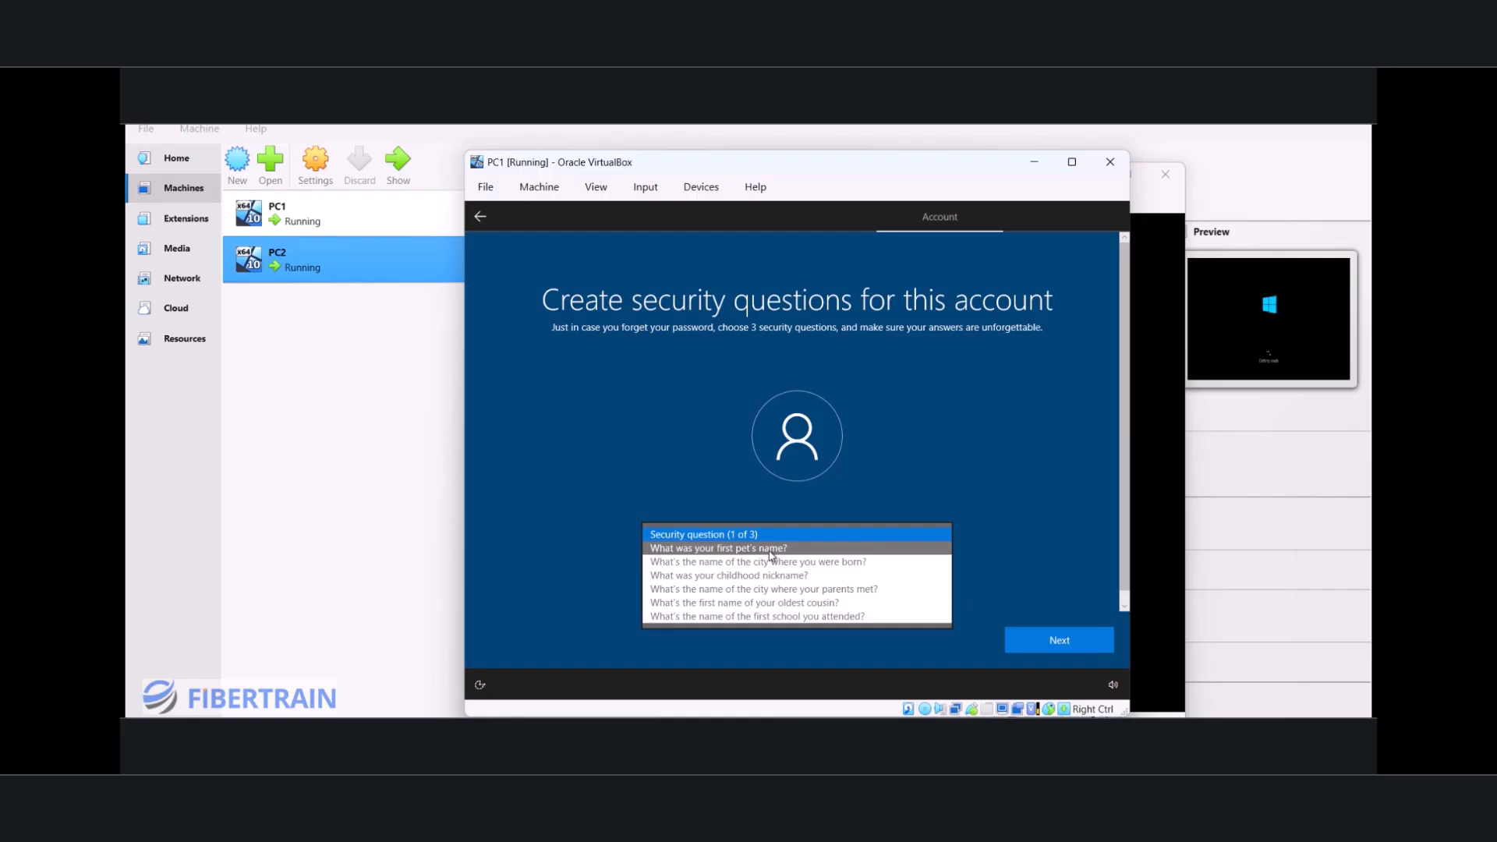
click(769, 545)
click(743, 577)
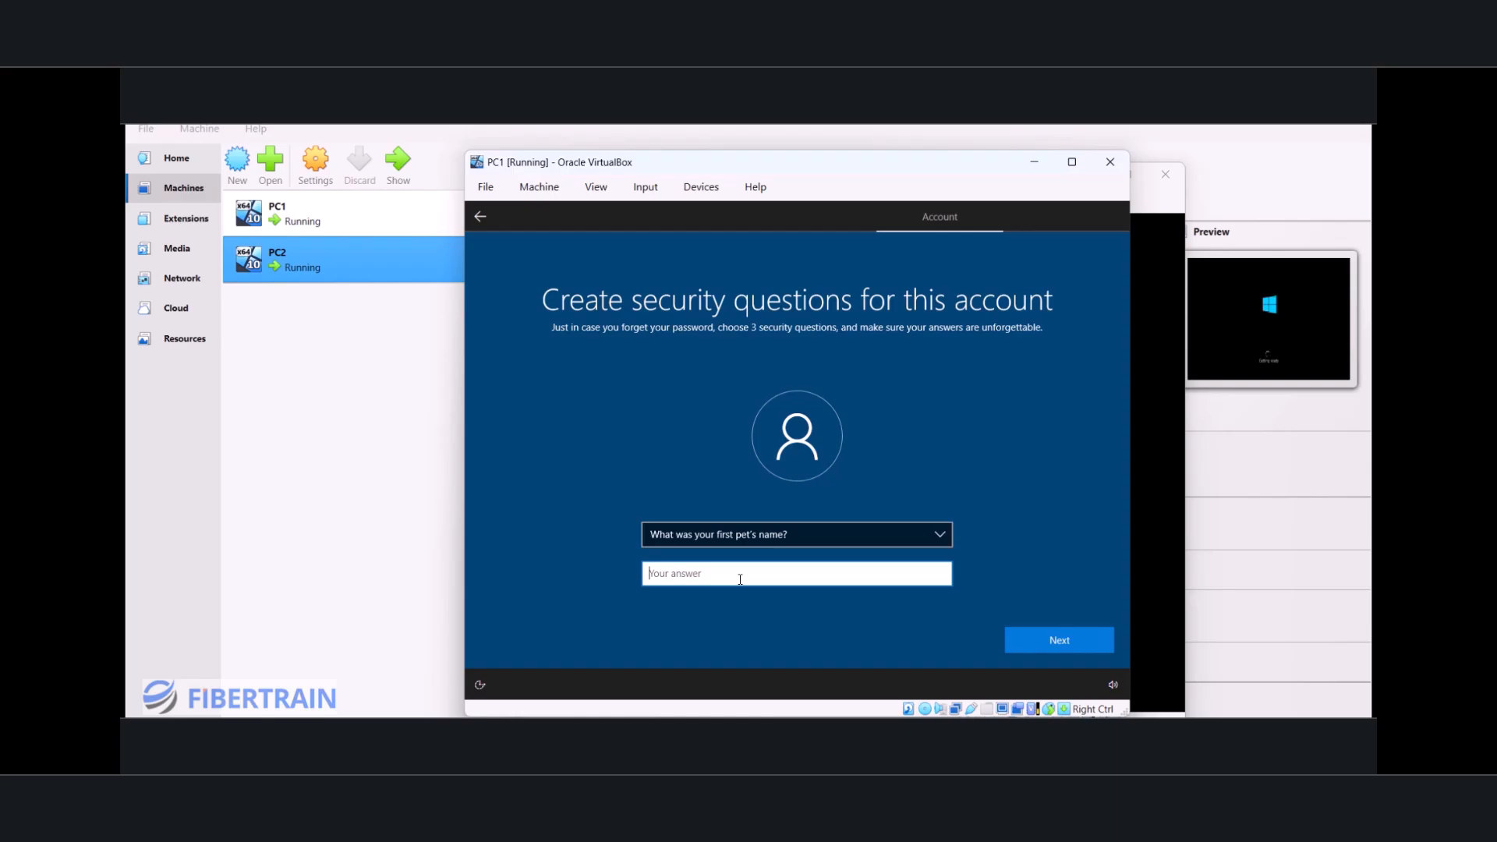
click(1073, 643)
Step: Choose "What's the name of the first school you attended?" as the second security question and enter its answer
click(813, 536)
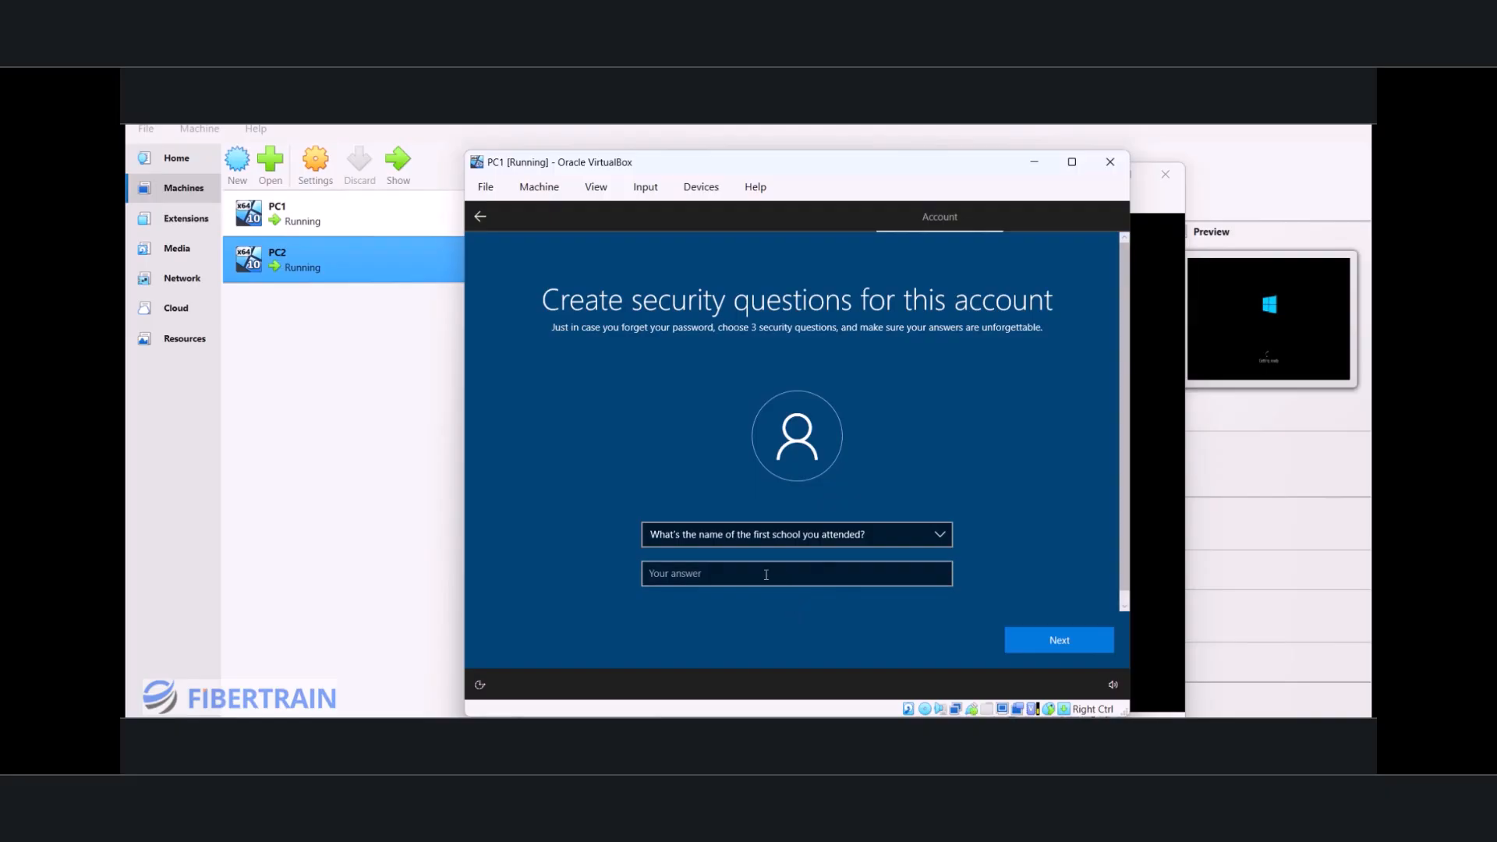
click(766, 574)
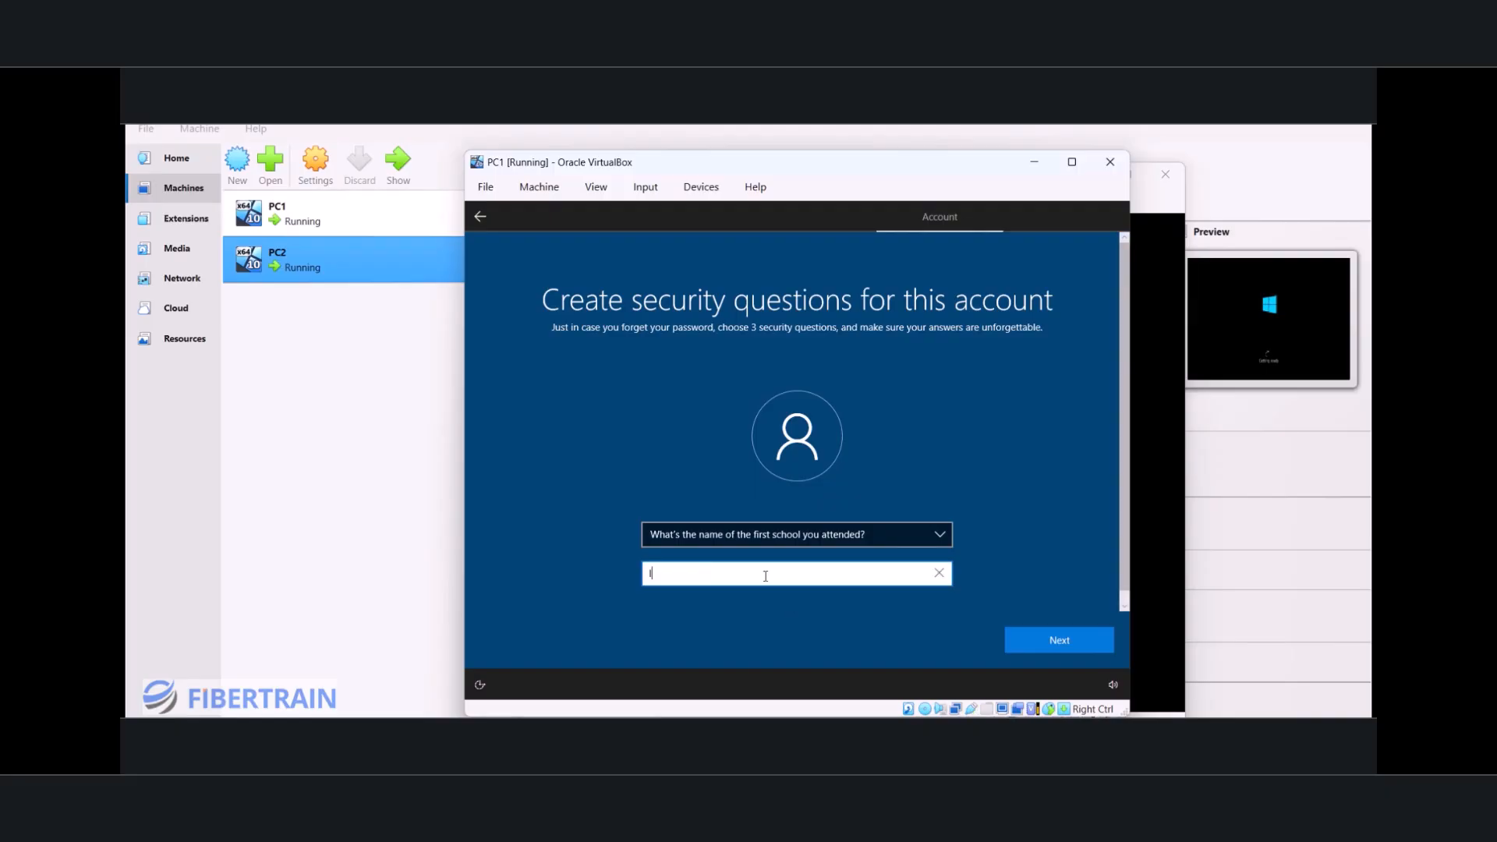
click(1057, 644)
Step: Choose "What was your childhood nickname?" as the third security question and enter its answer
click(856, 533)
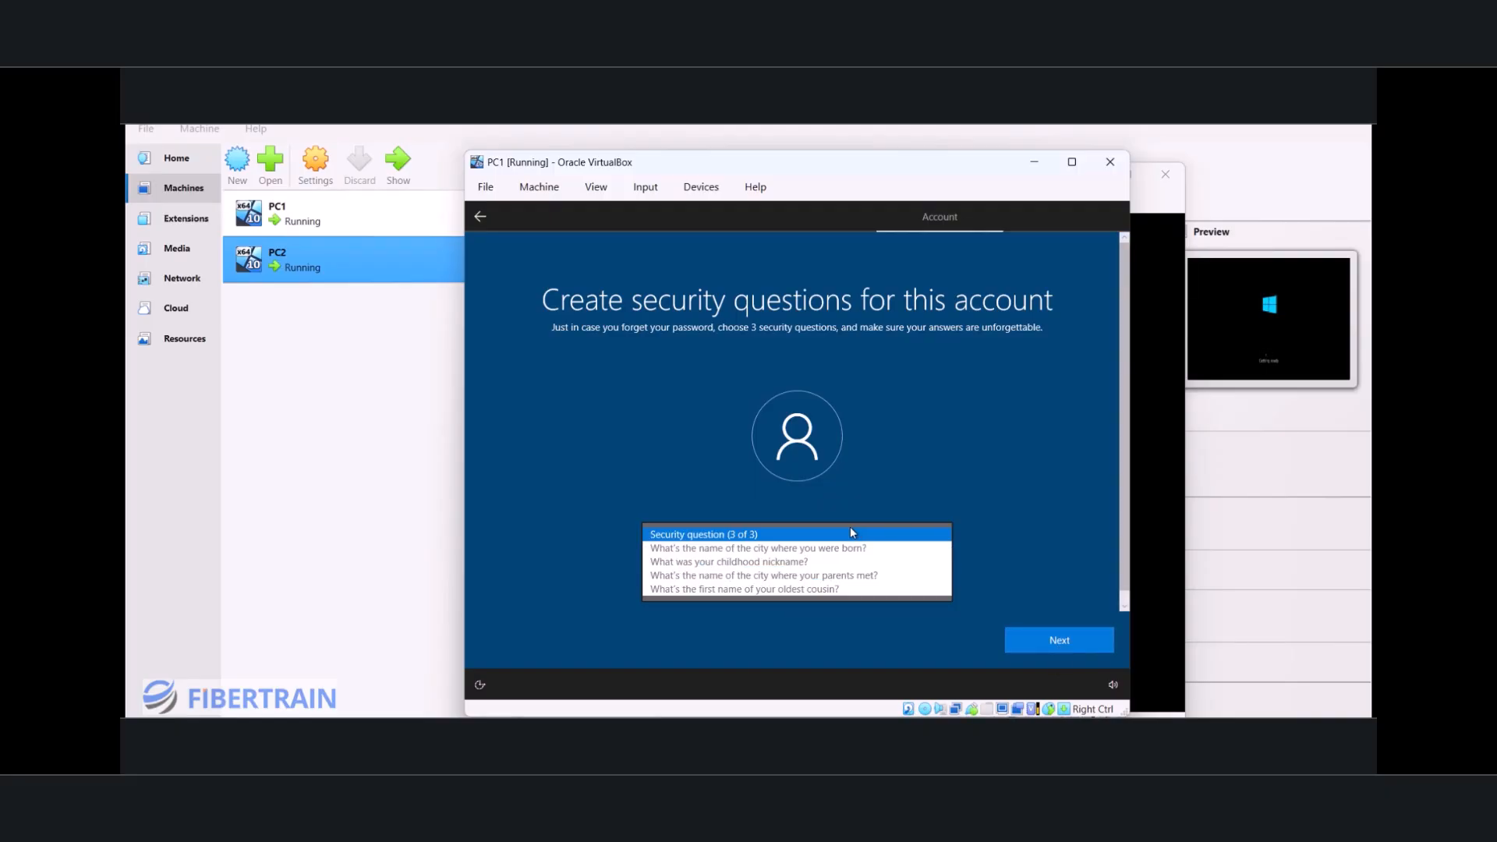
click(825, 558)
click(775, 583)
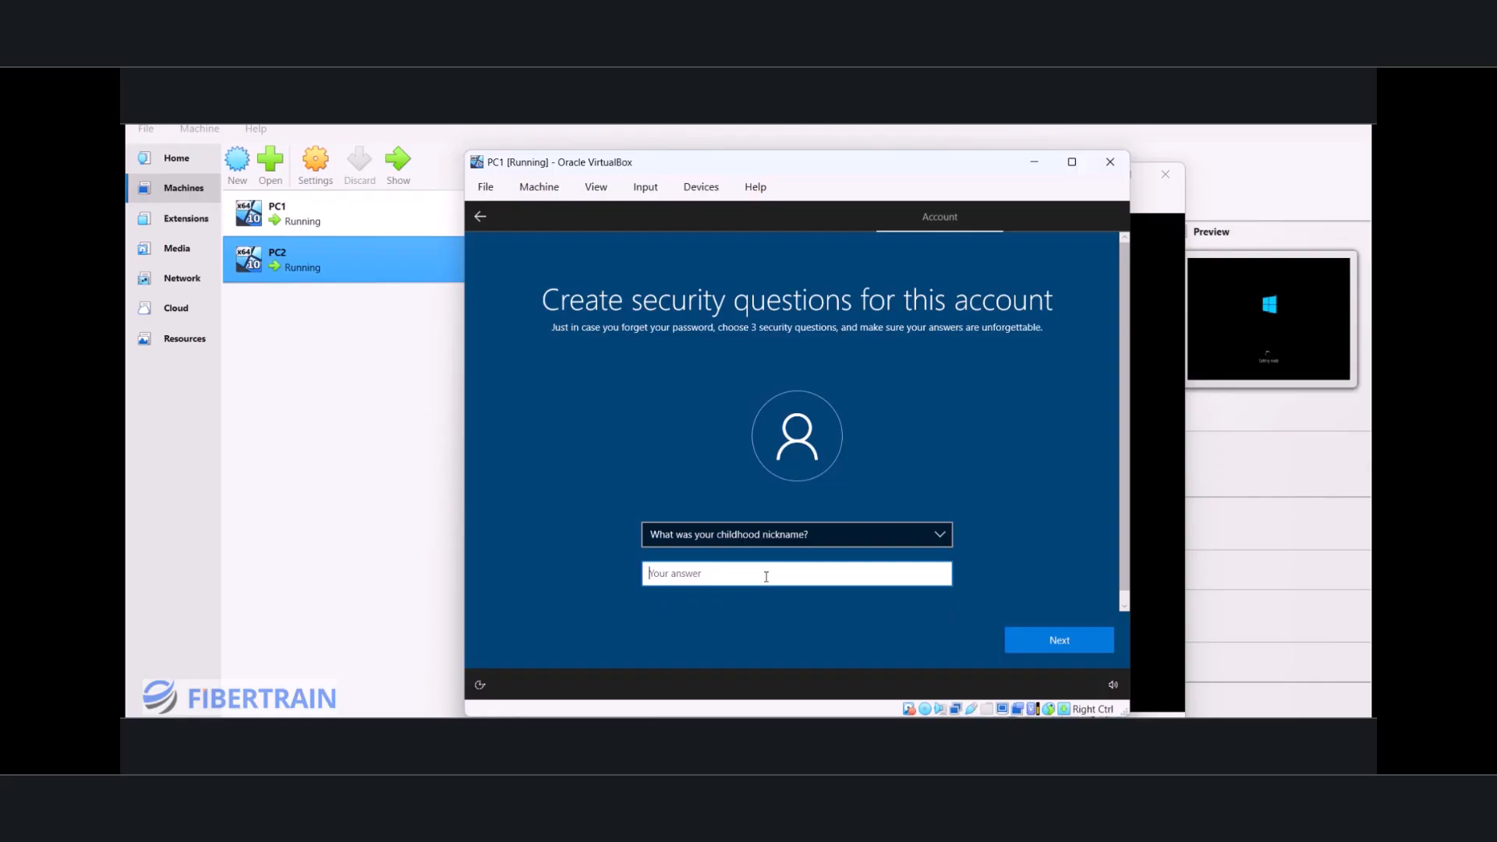
click(1070, 643)
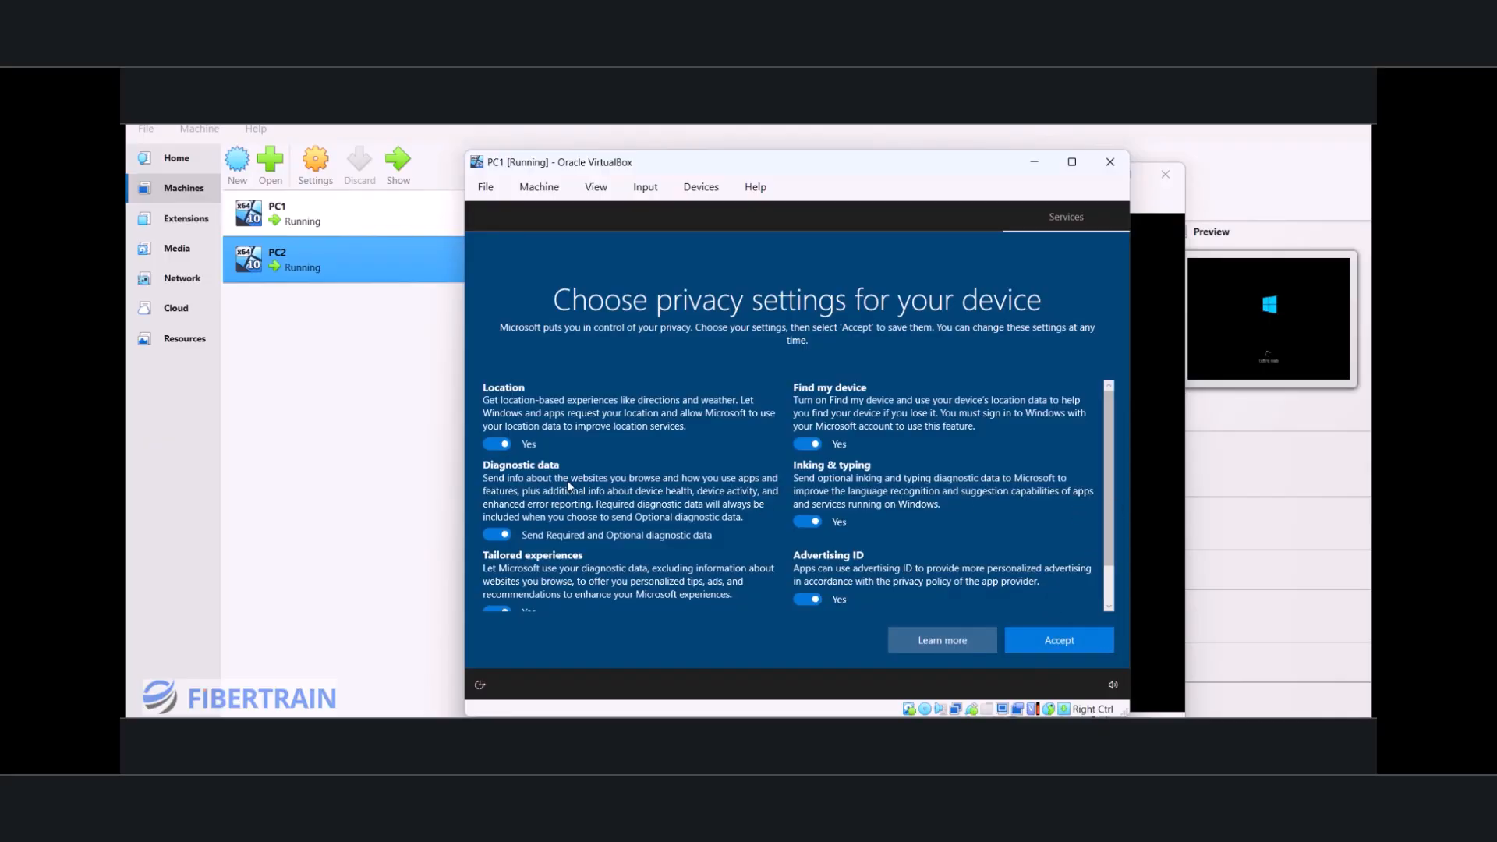
Step: Turn off all of PC1's optional privacy settings, limit diagnostic data to Required, accept them, and decline Cortana
click(498, 444)
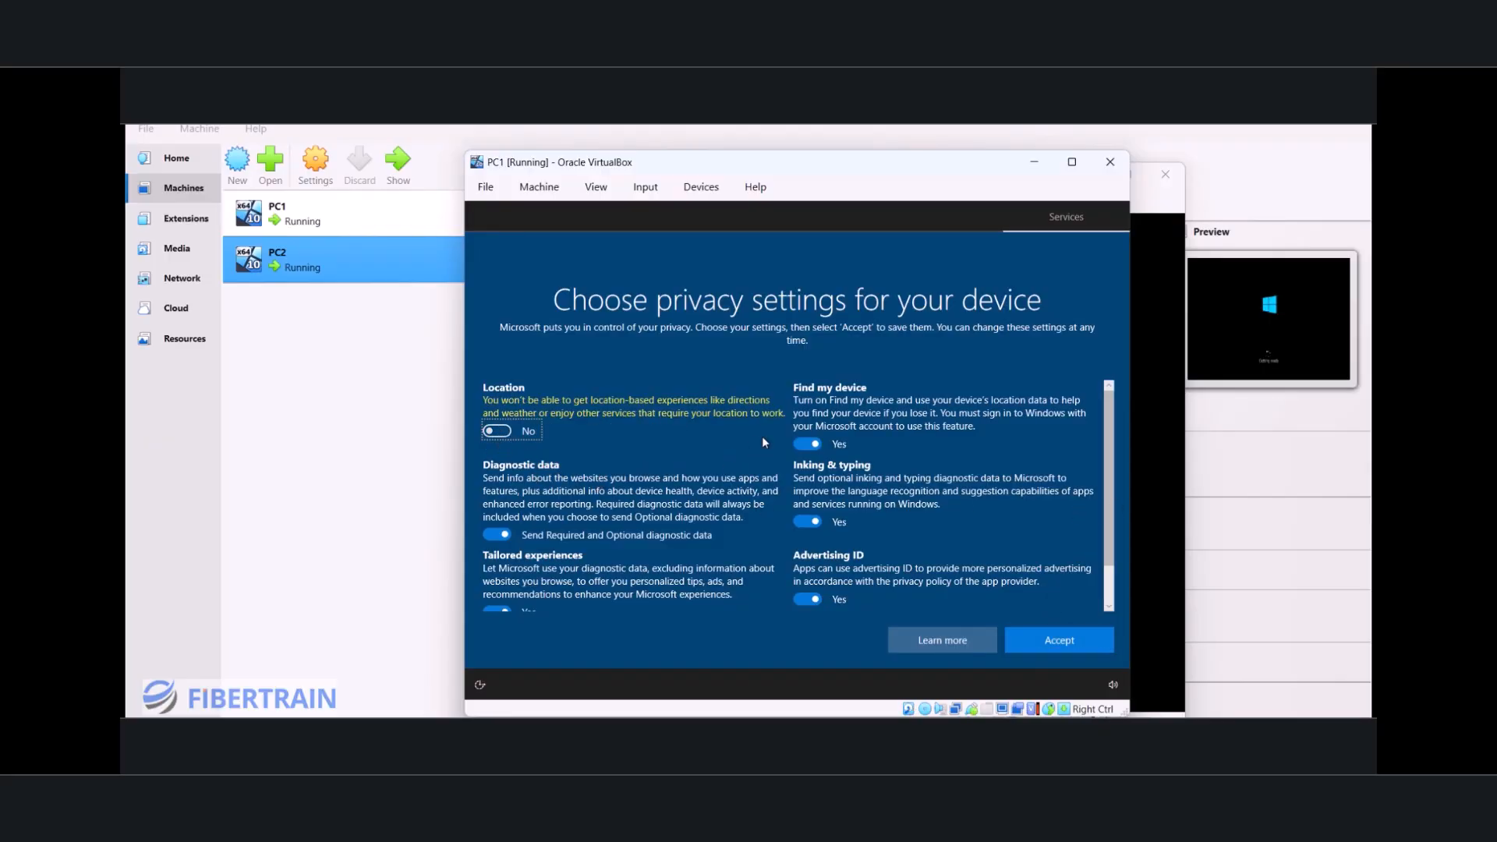
click(807, 444)
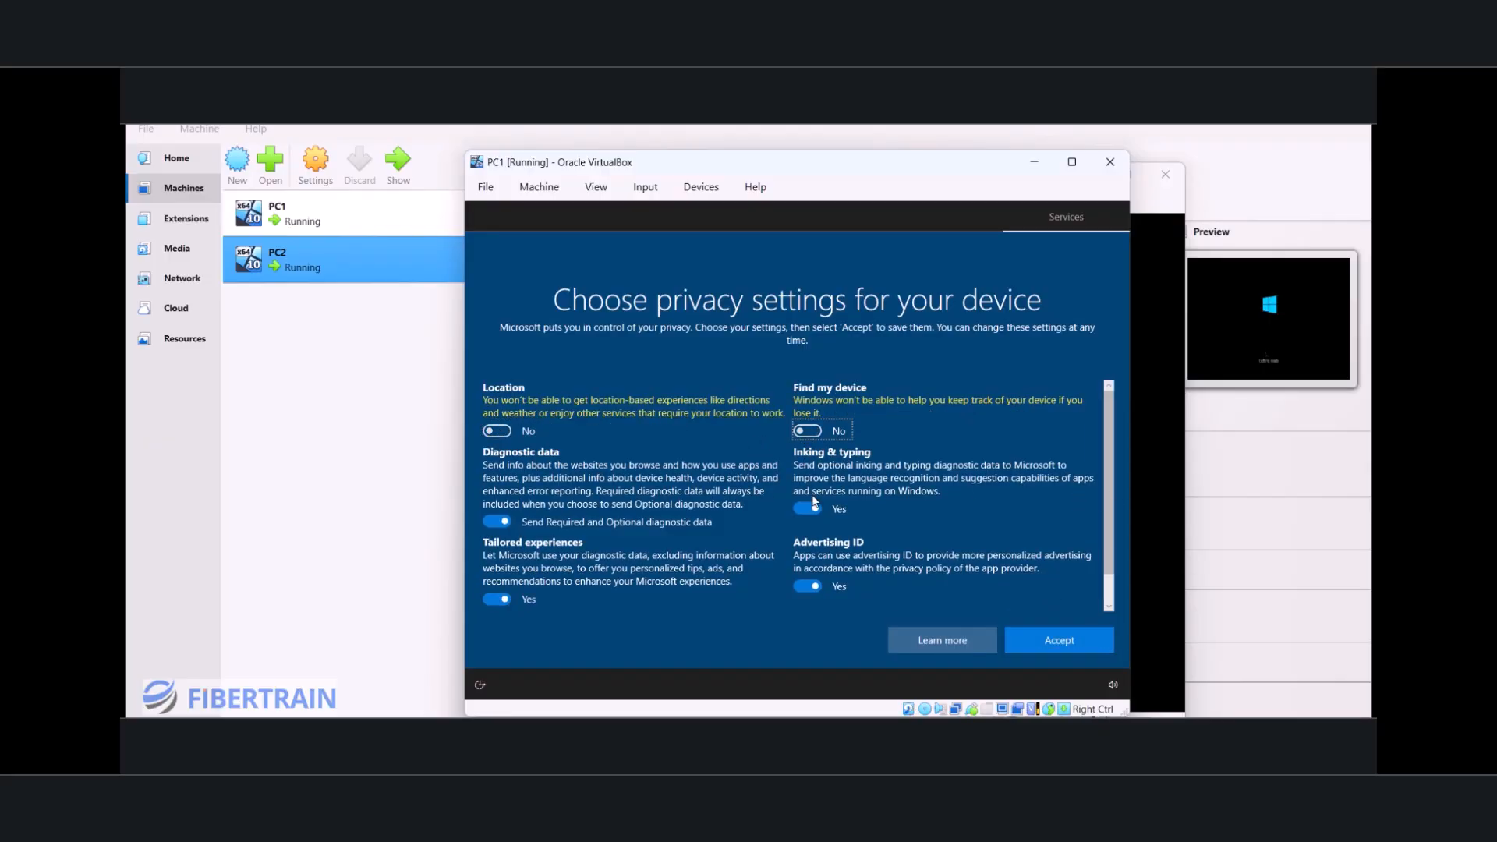
click(807, 586)
click(807, 509)
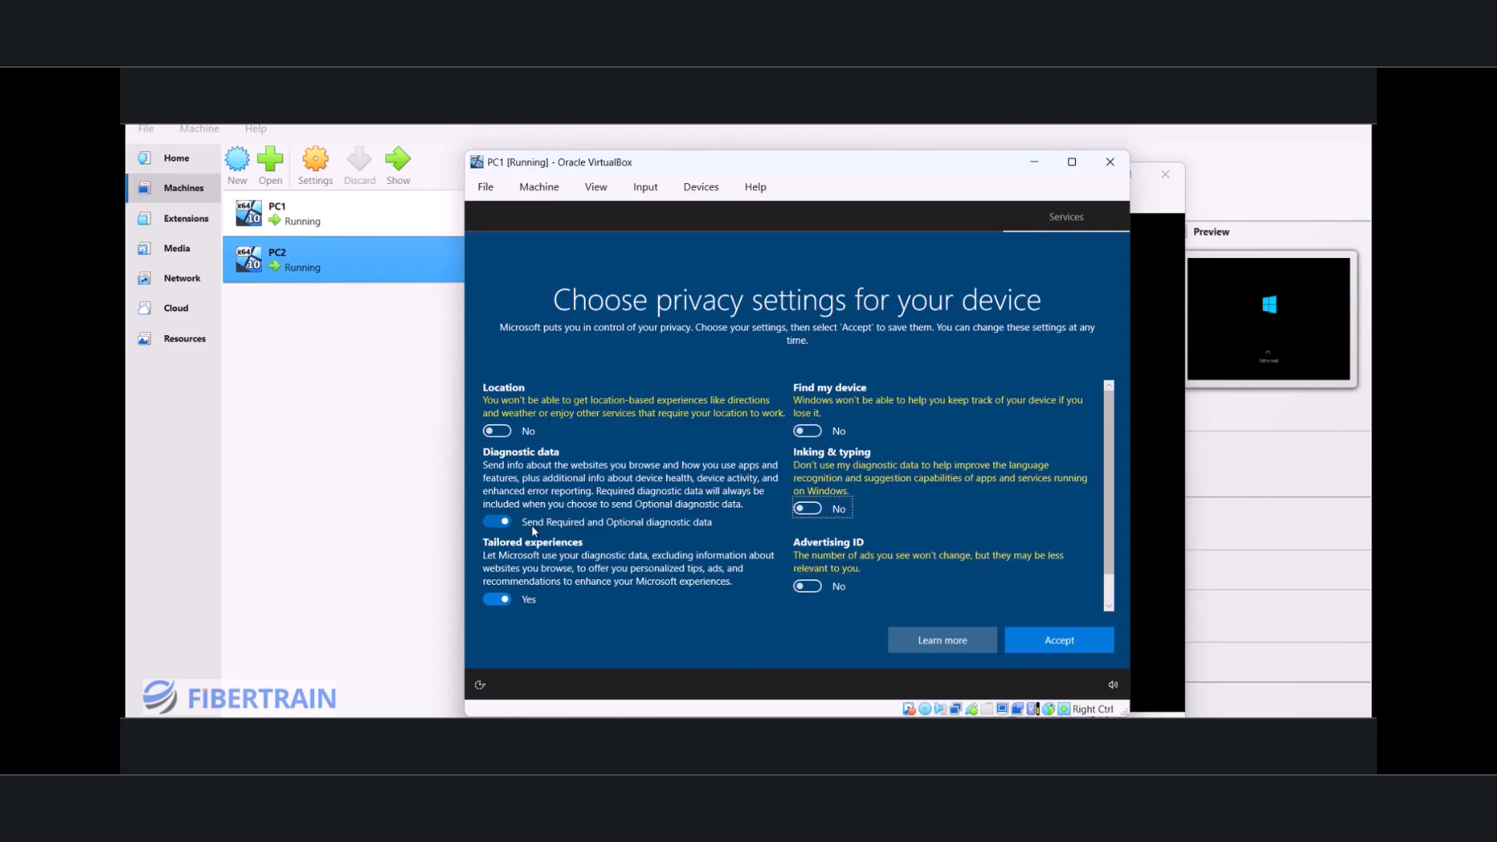
click(496, 522)
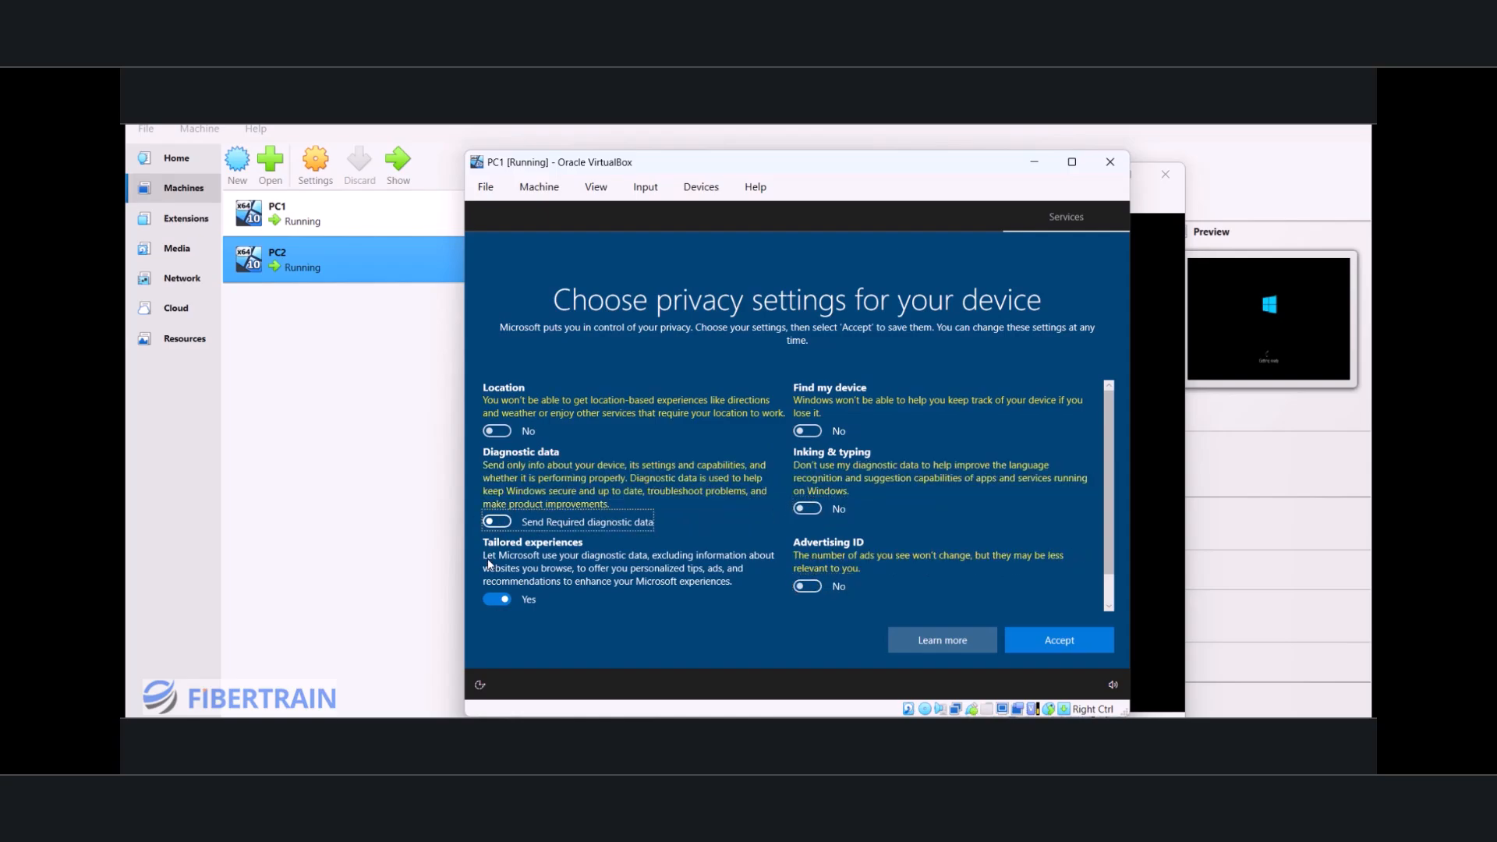
click(499, 599)
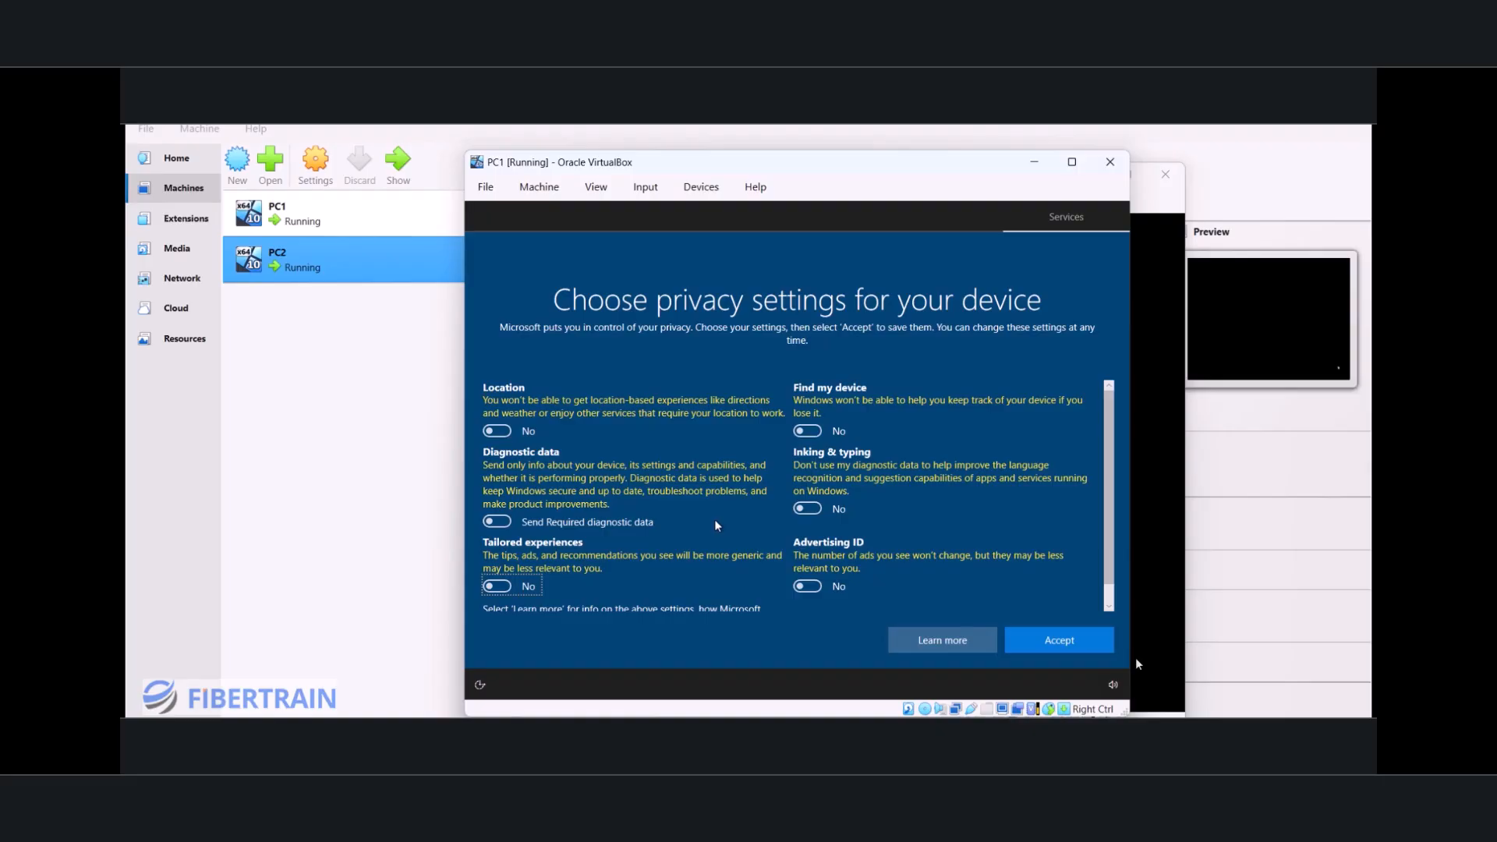
click(1061, 650)
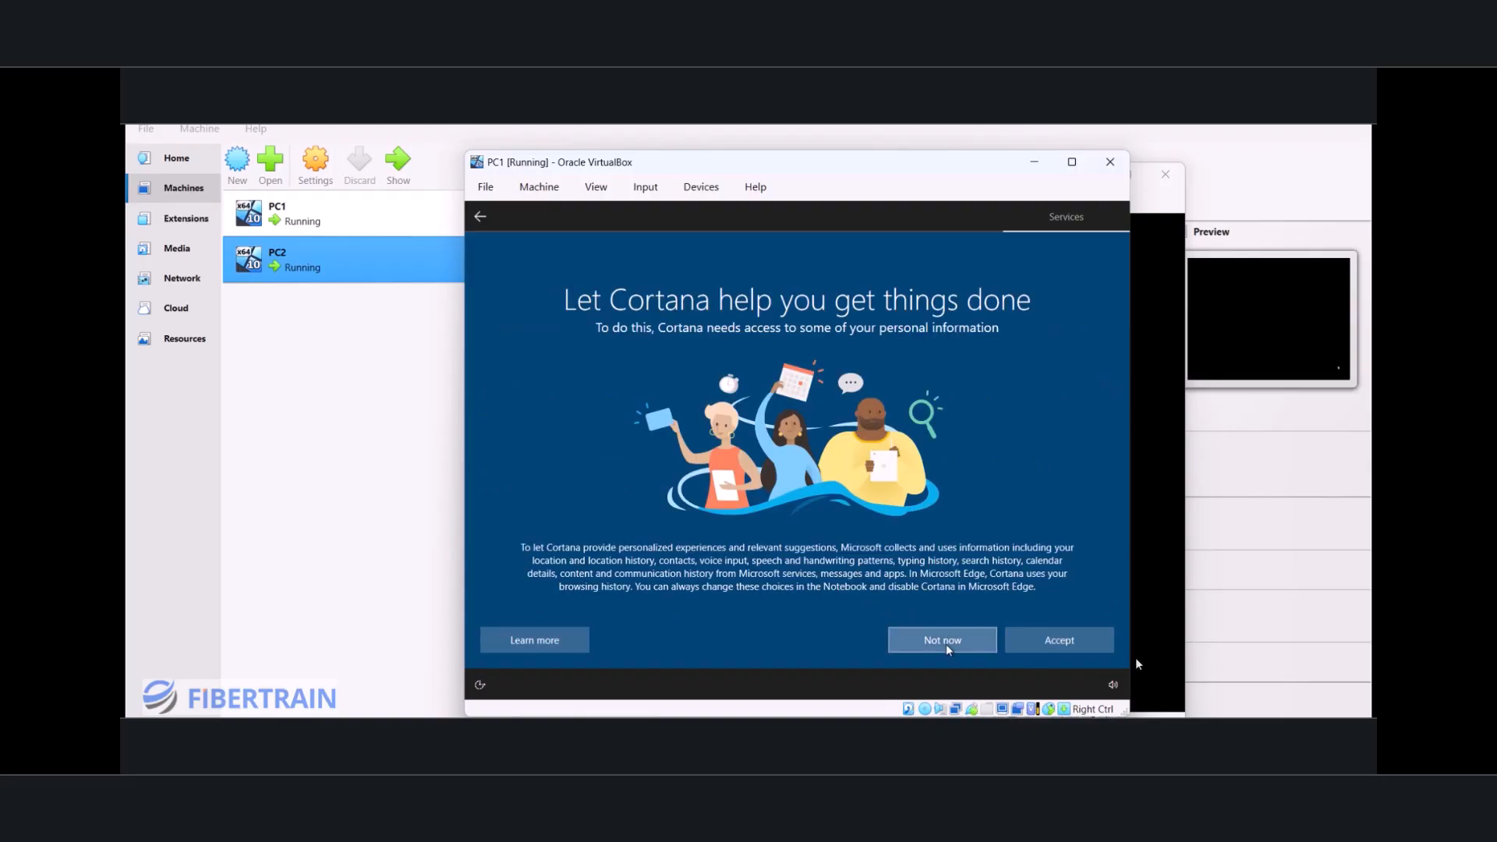
click(945, 640)
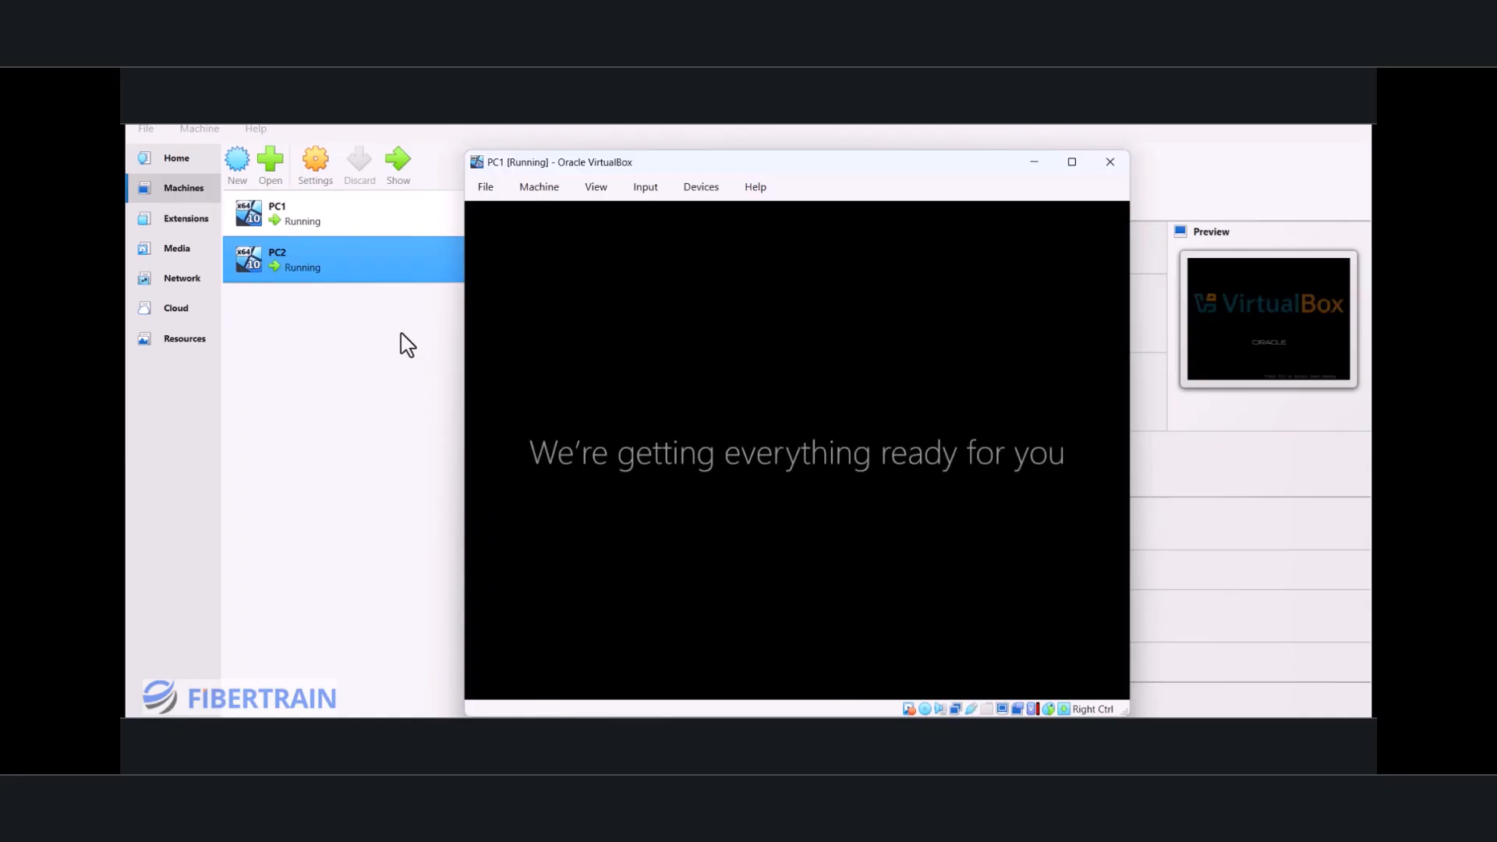
Step: Bring up the PC1 and PC2 windows to check their Windows setup progress
click(306, 221)
double_click(306, 221)
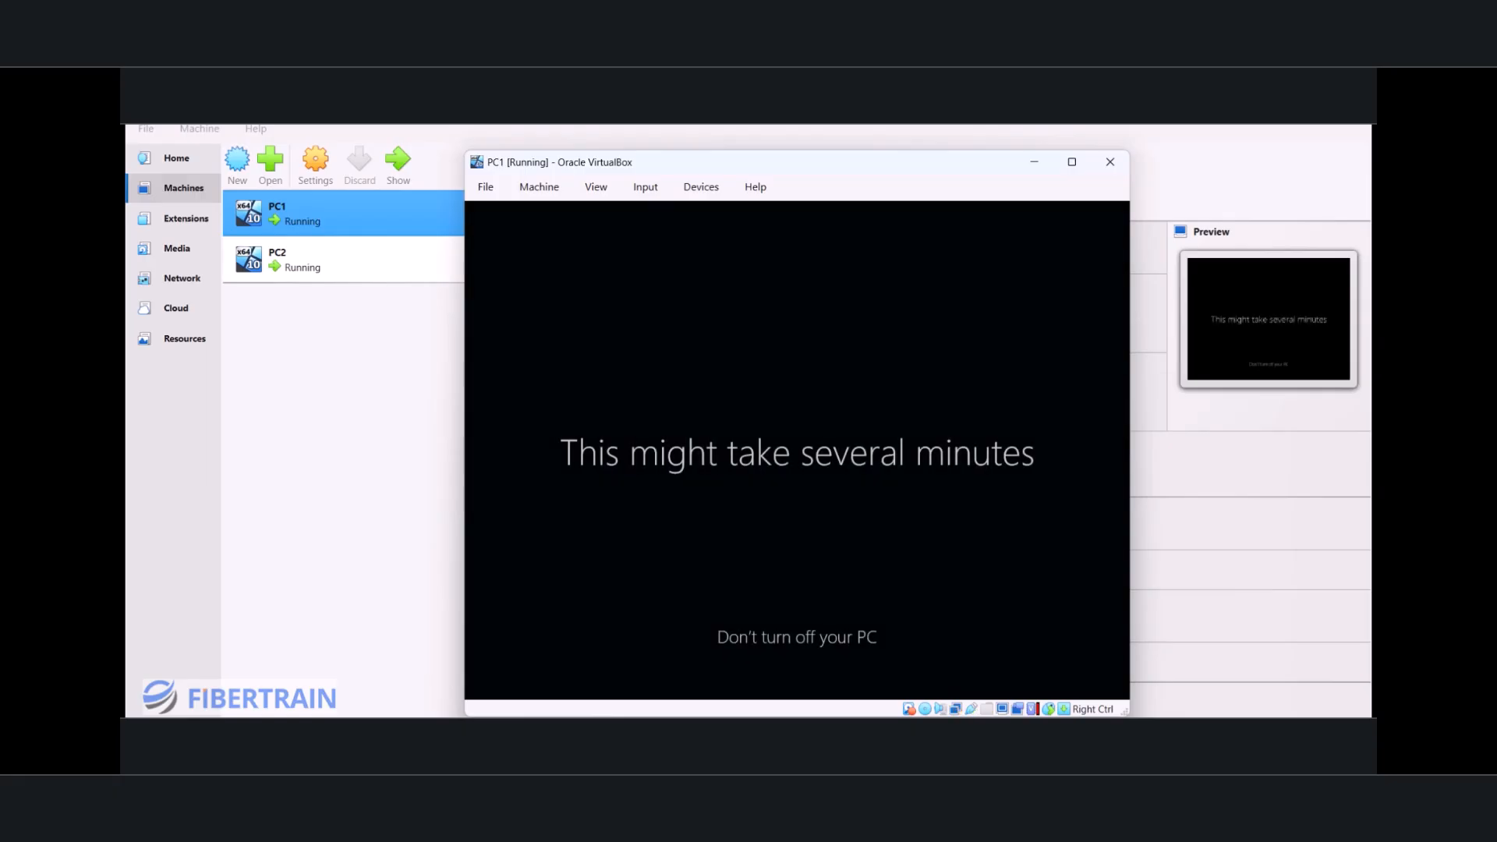
double_click(298, 274)
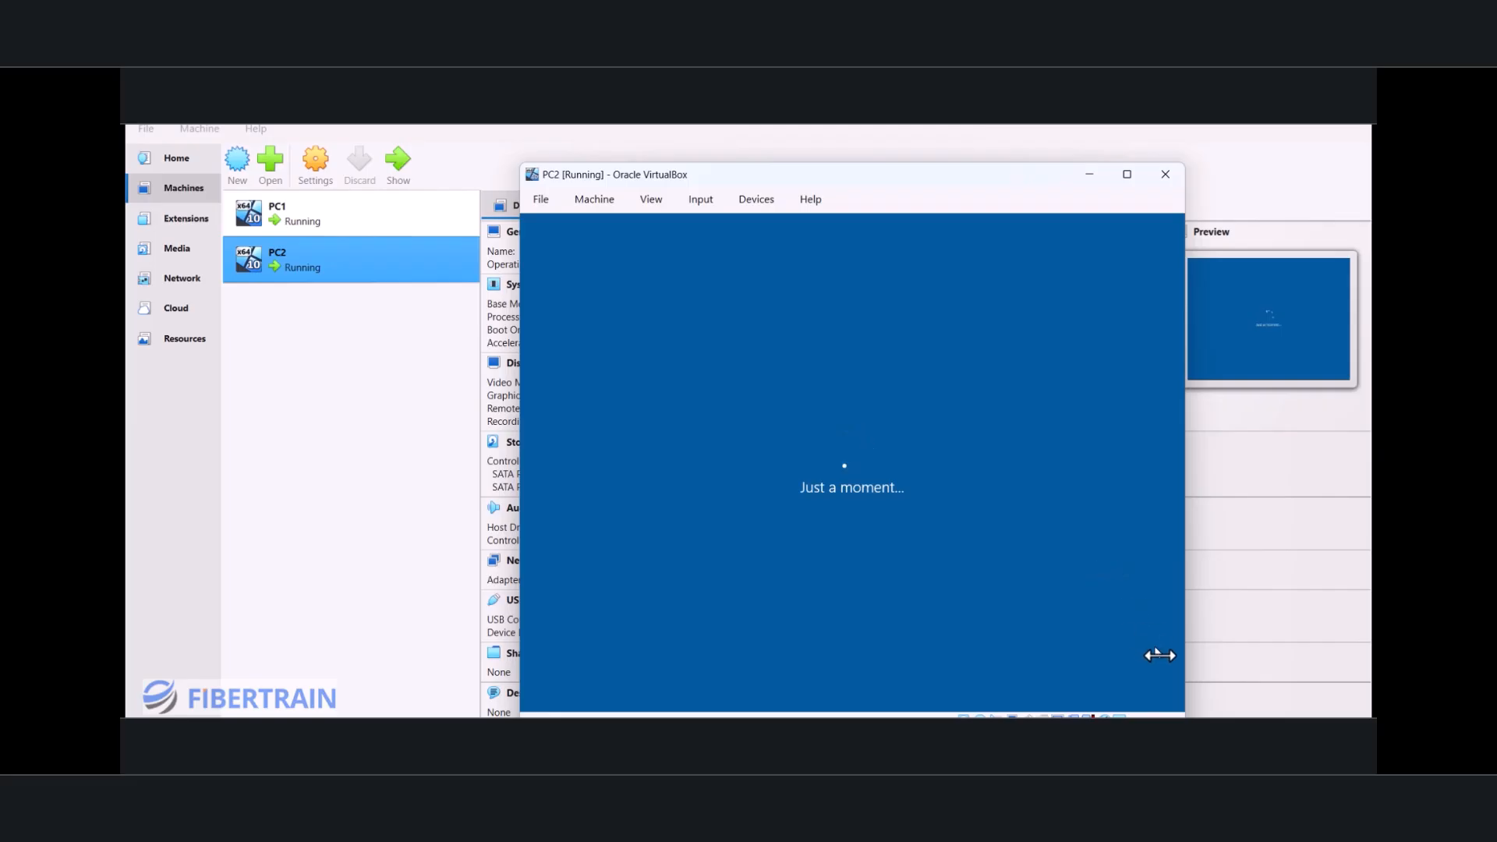
Step: View the network diagram on the whiteboard and return to the VirtualBox machine list
click(1148, 713)
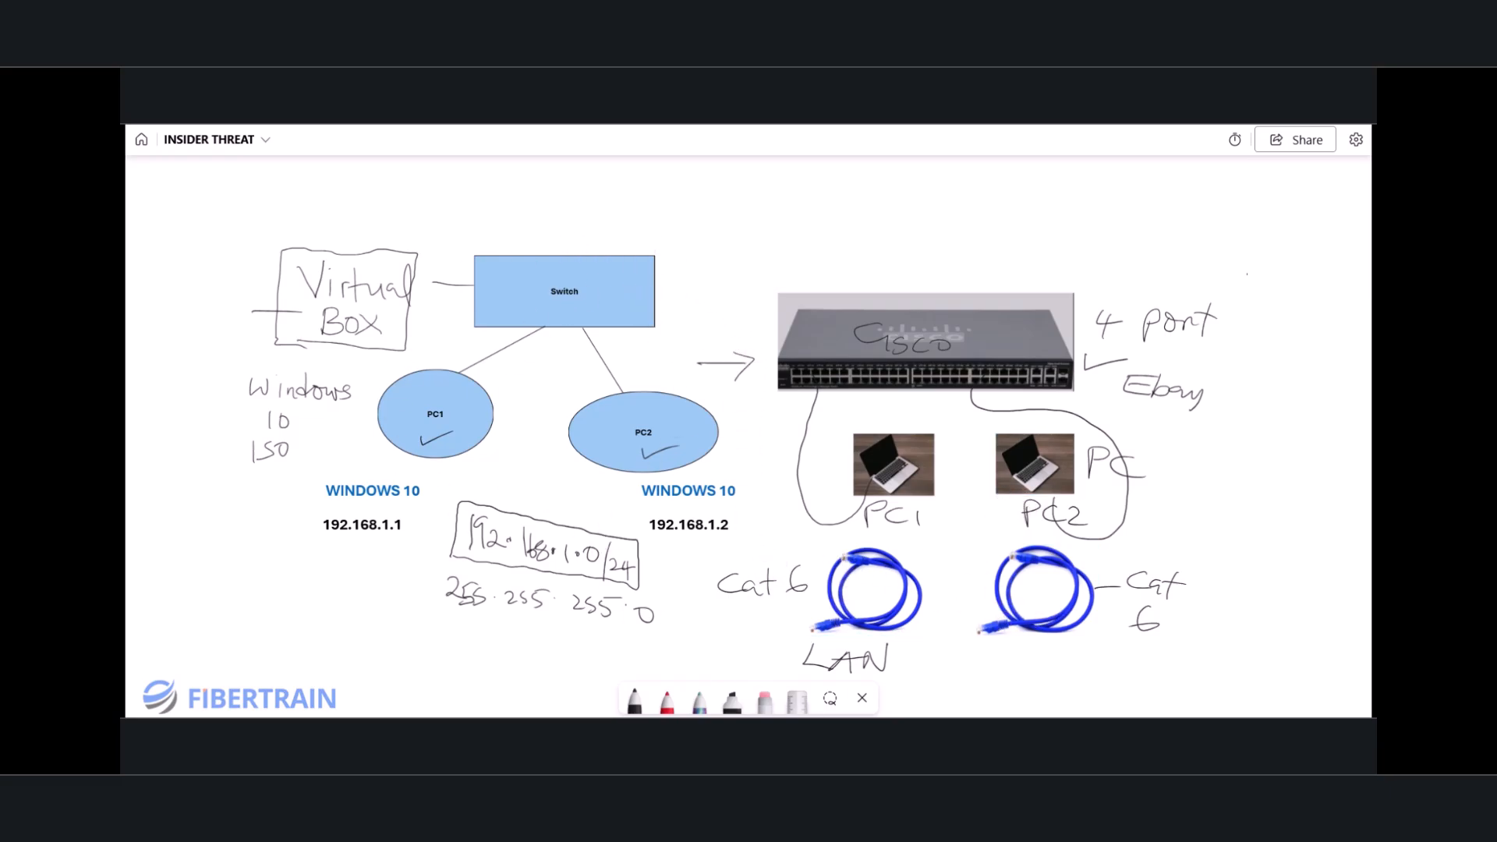
mouse_move(1053, 741)
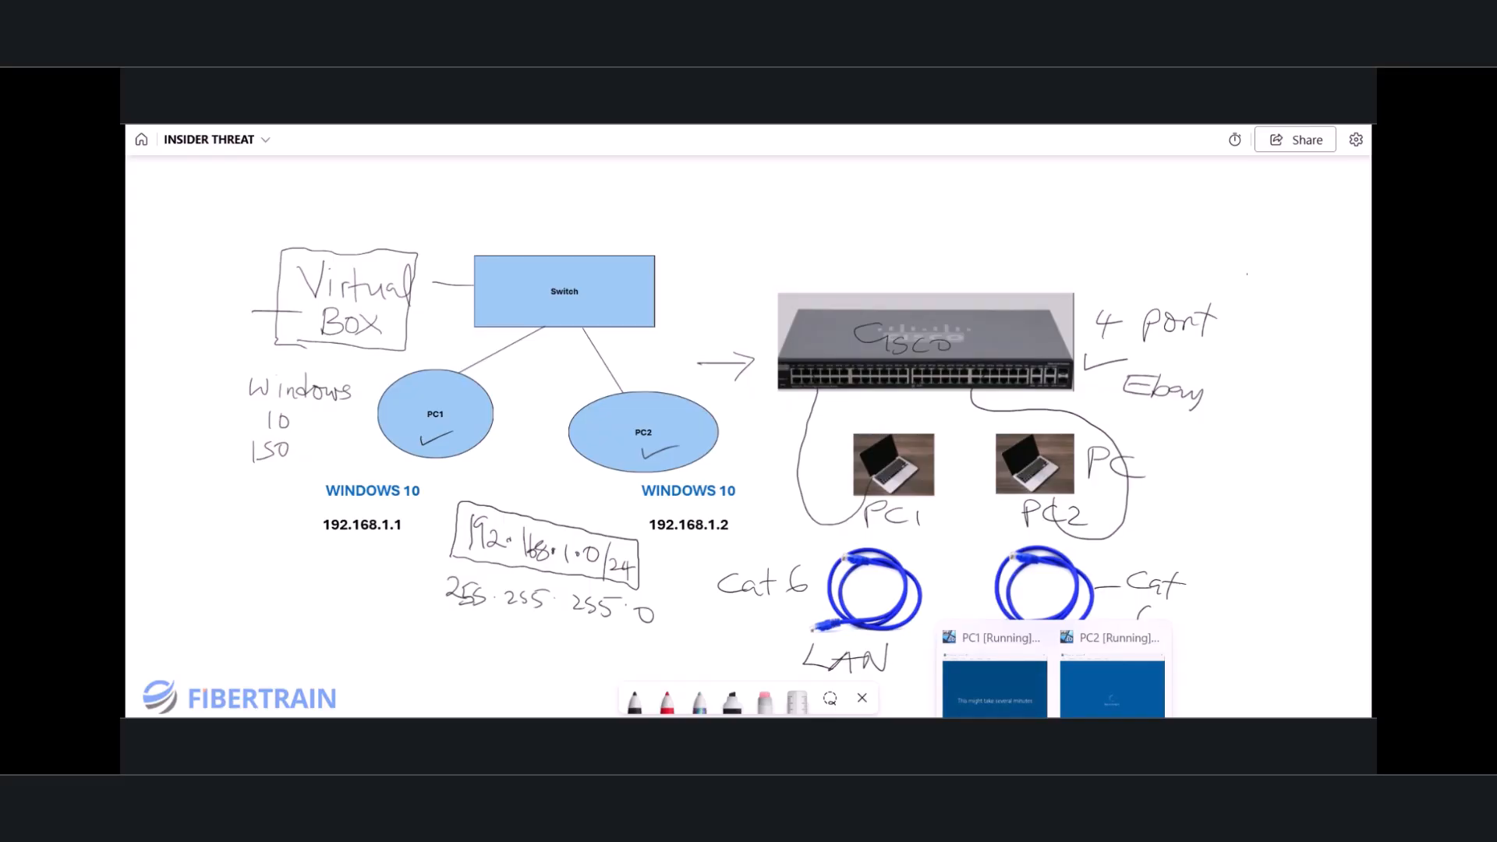
click(1019, 741)
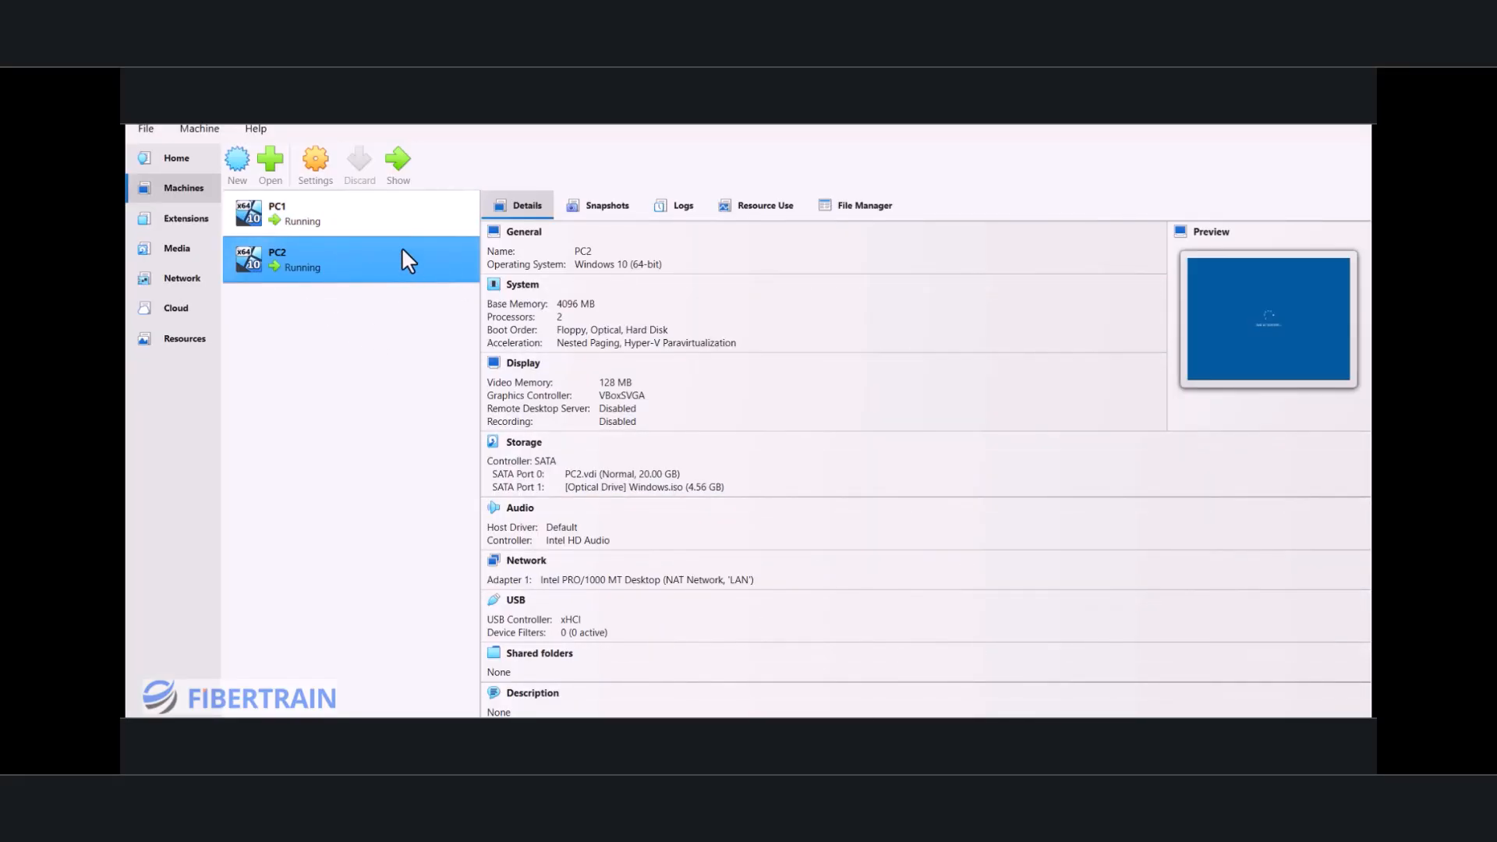